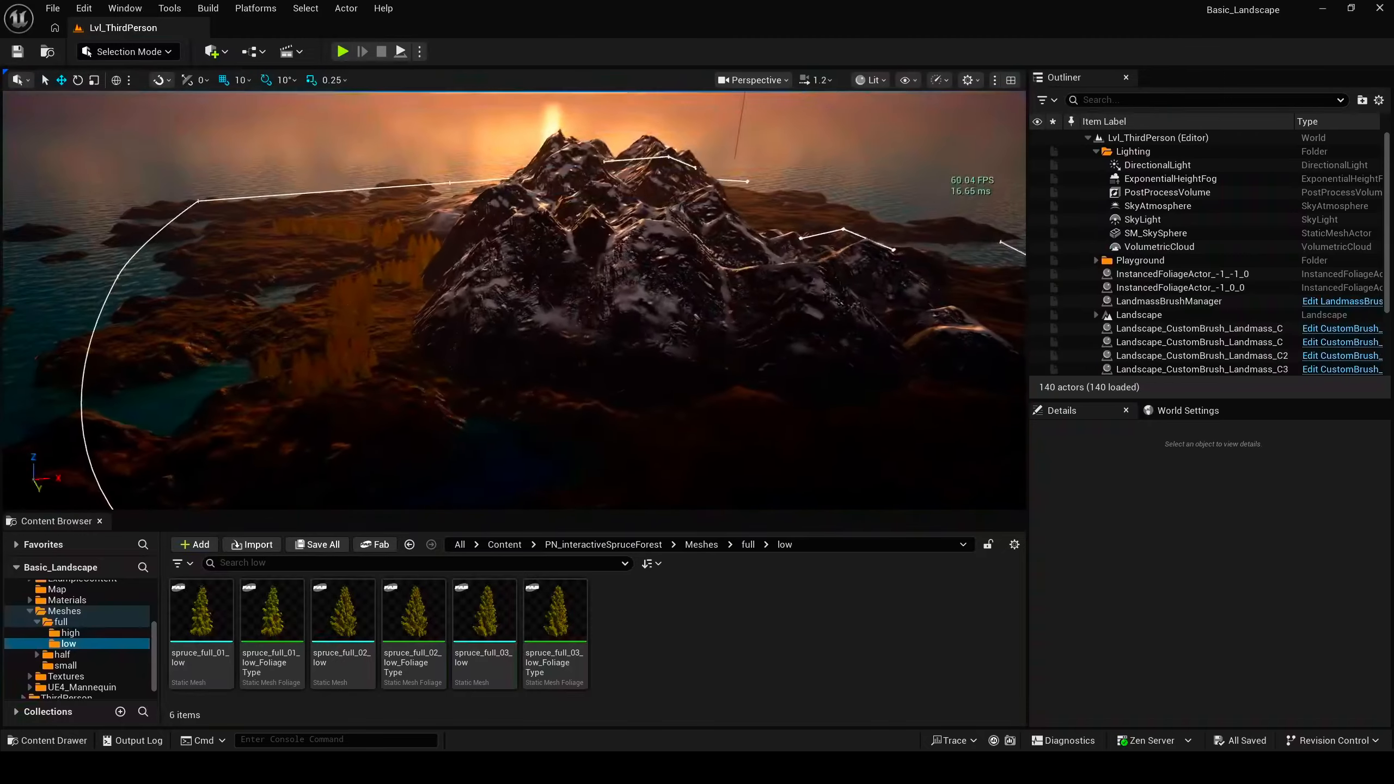
{"action": "right_click_drag", "start_coordinate": [513, 300], "coordinate": [335, 196]}
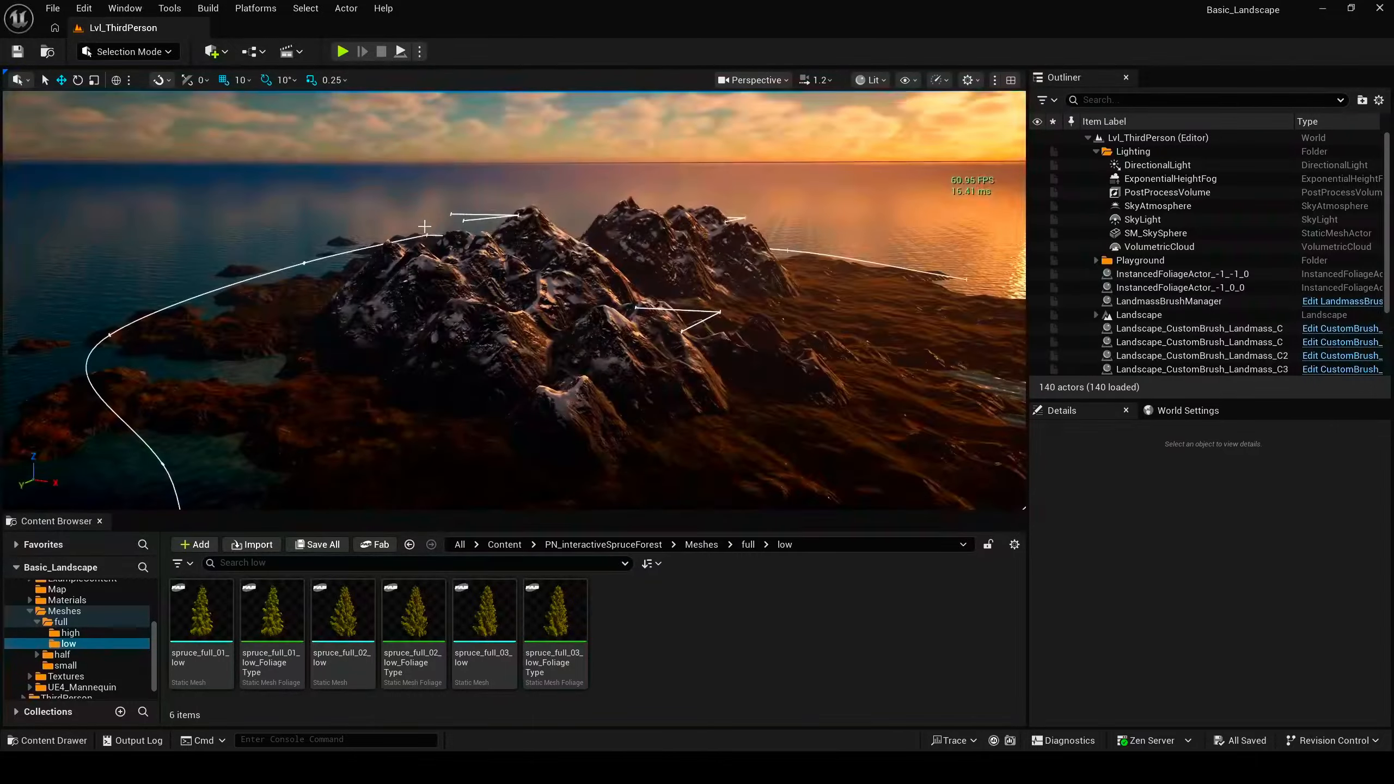
{"action": "right_click_drag", "start_coordinate": [434, 221], "coordinate": [407, 272]}
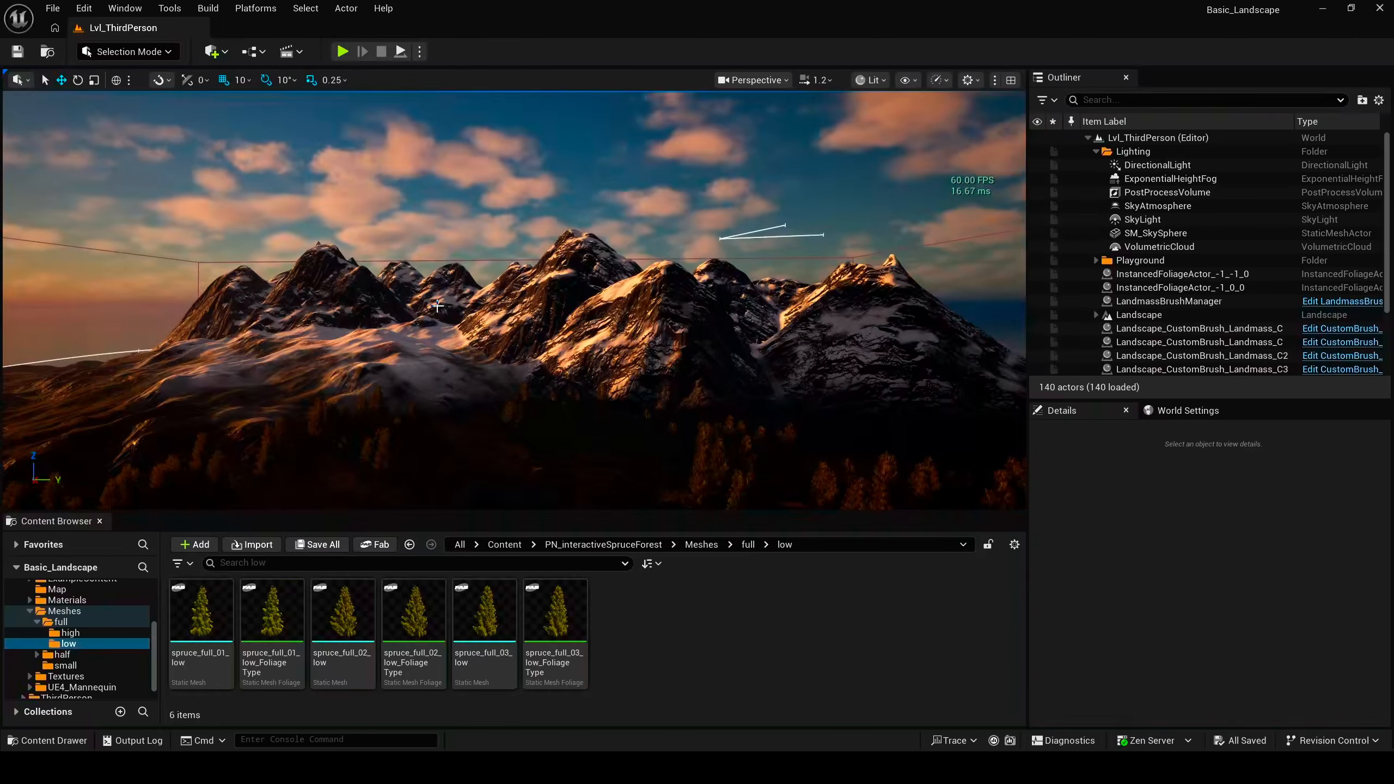
{"action": "right_click_drag", "start_coordinate": [508, 268], "coordinate": [521, 417]}
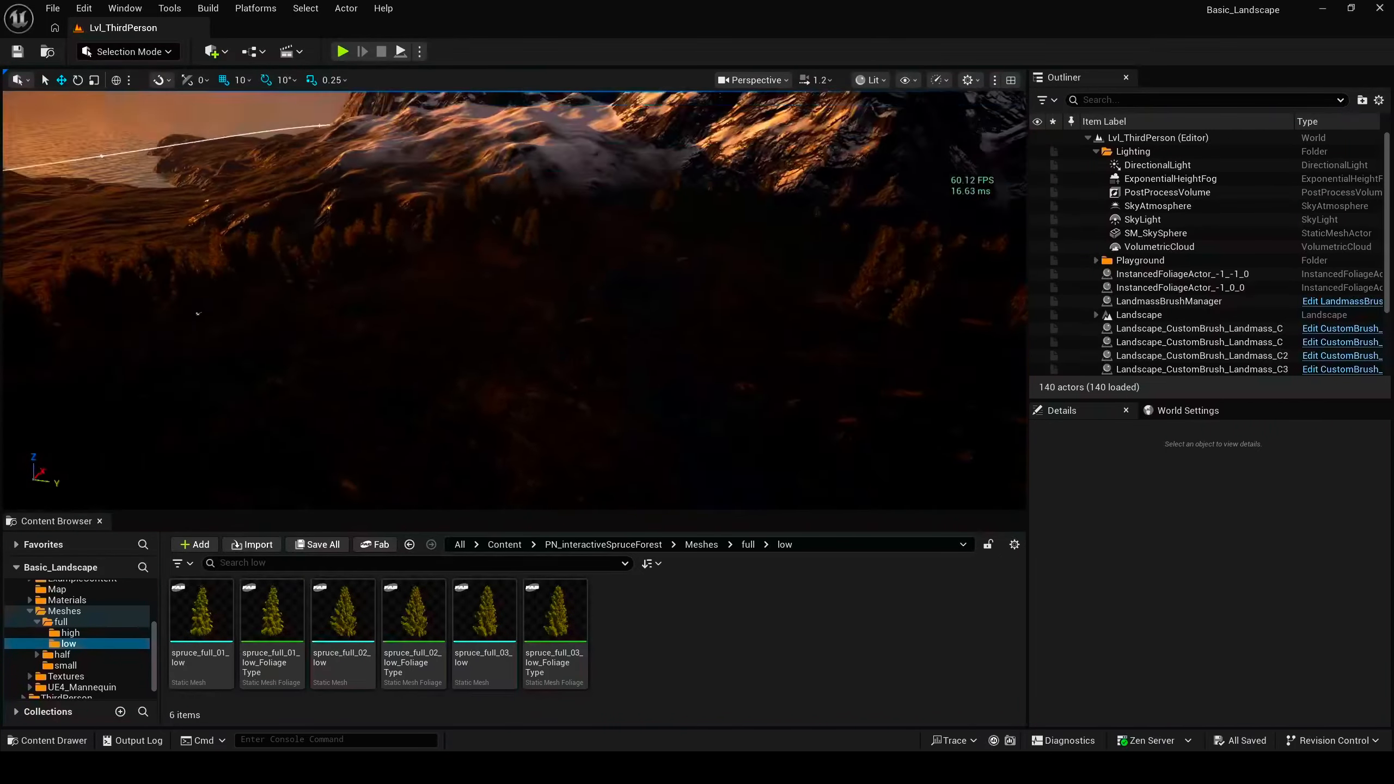
{"action": "right_click_drag", "start_coordinate": [199, 313], "coordinate": [324, 357]}
{"action": "mouse_move", "coordinate": [598, 291]}
{"action": "right_mouse_down"}
{"action": "mouse_move", "coordinate": [615, 242]}
{"action": "mouse_move", "coordinate": [581, 281]}
{"action": "right_mouse_up"}
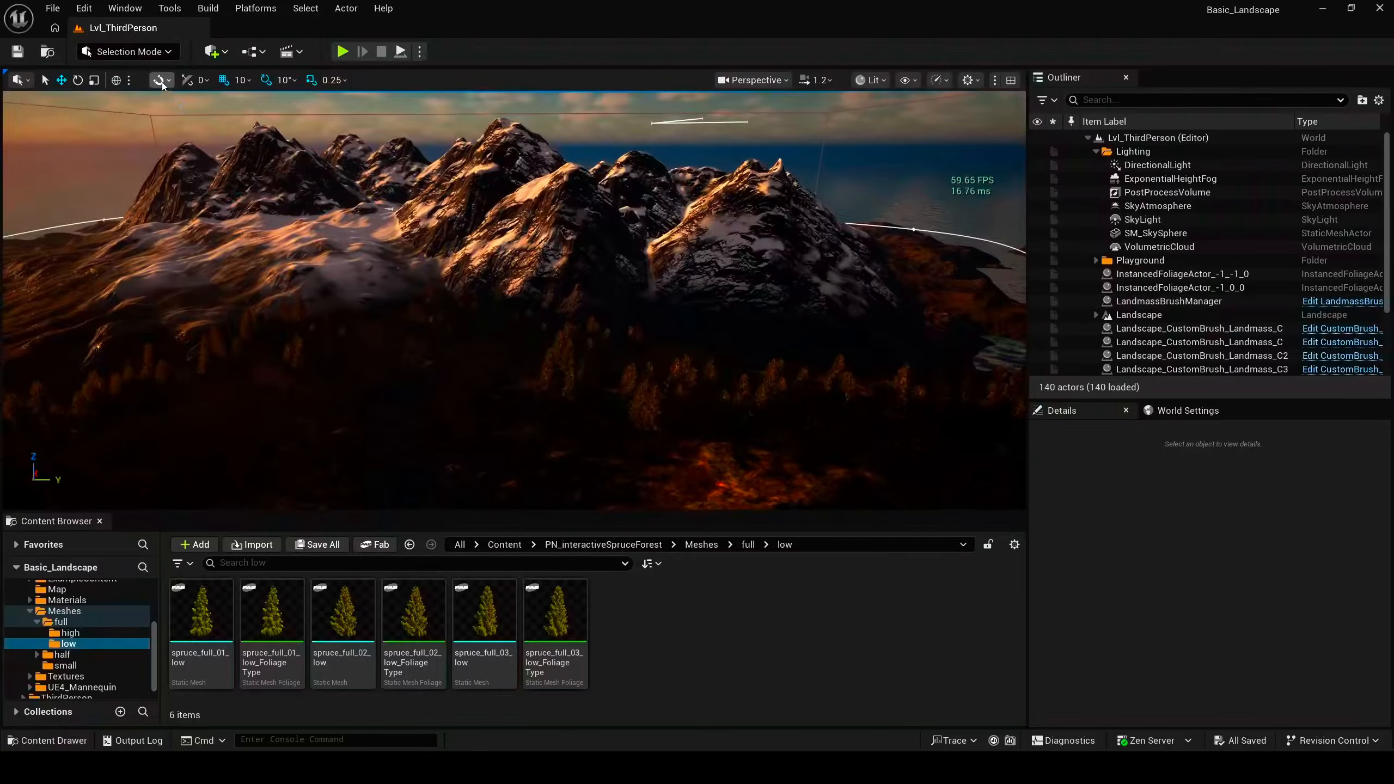
Step: Search the project's plugins for "land" to check whether the Landmass and Water plugins are enabled, and close the plugin list
{"action": "left_click", "coordinate": [84, 8]}
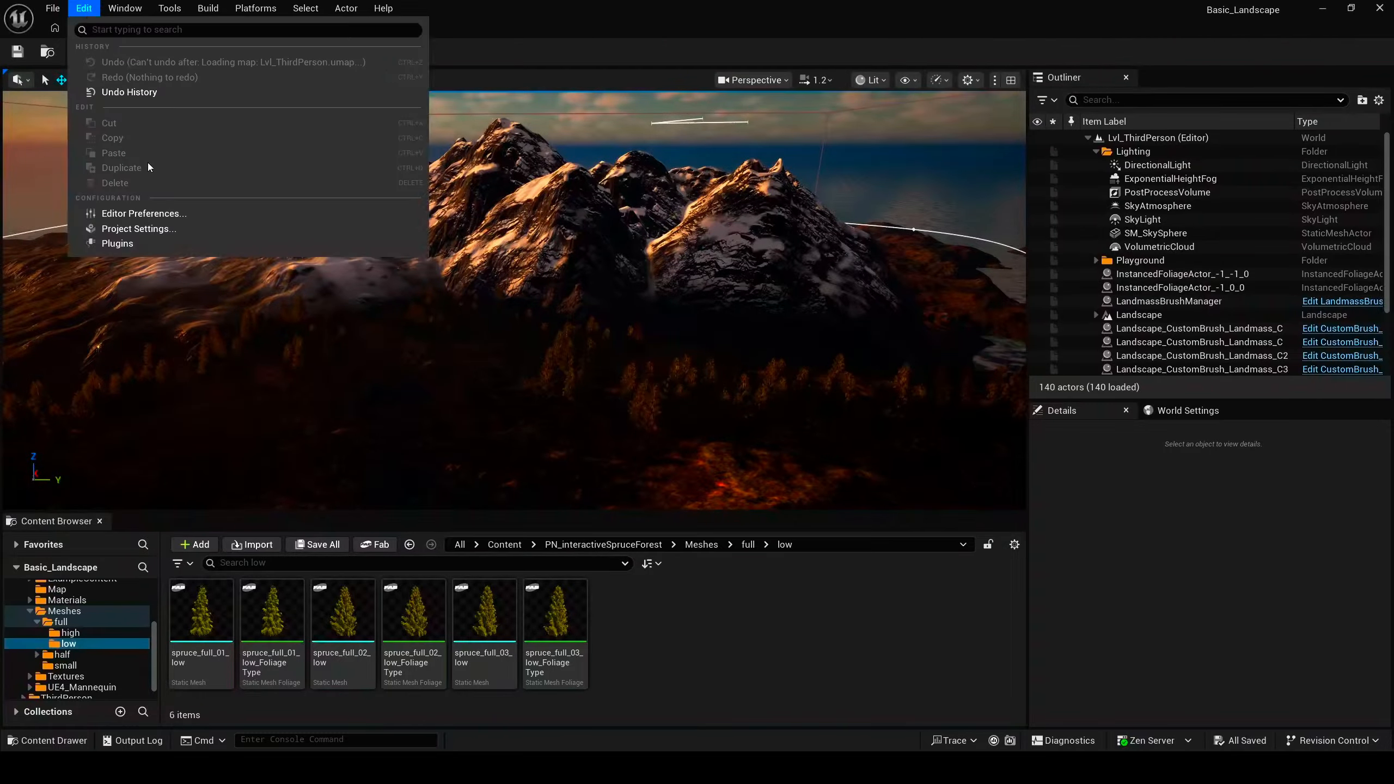
{"action": "left_click", "coordinate": [130, 242]}
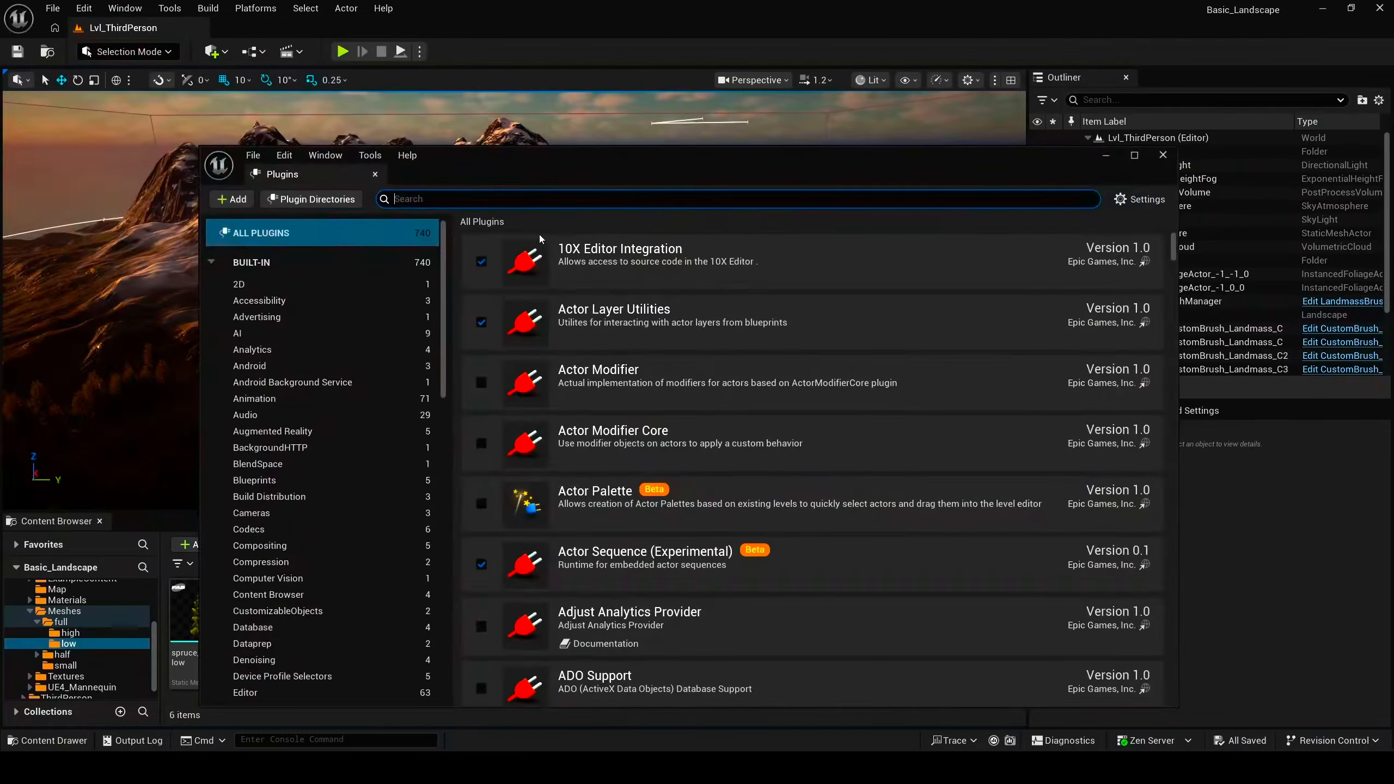
{"action": "type", "text": "landsca"}
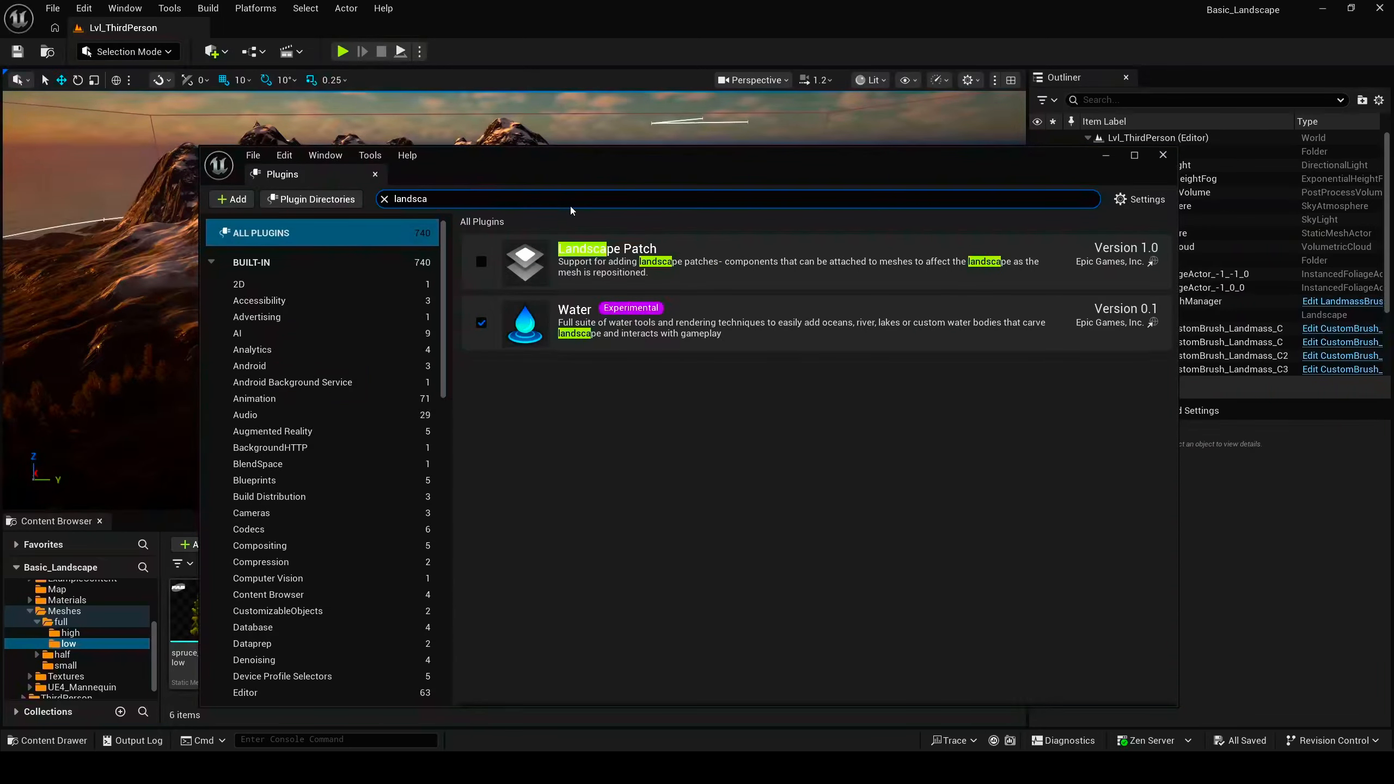
{"action": "key", "text": "BackSpace"}
{"action": "key", "text": "BackSpace"}
{"action": "key", "text": "BackSpace"}
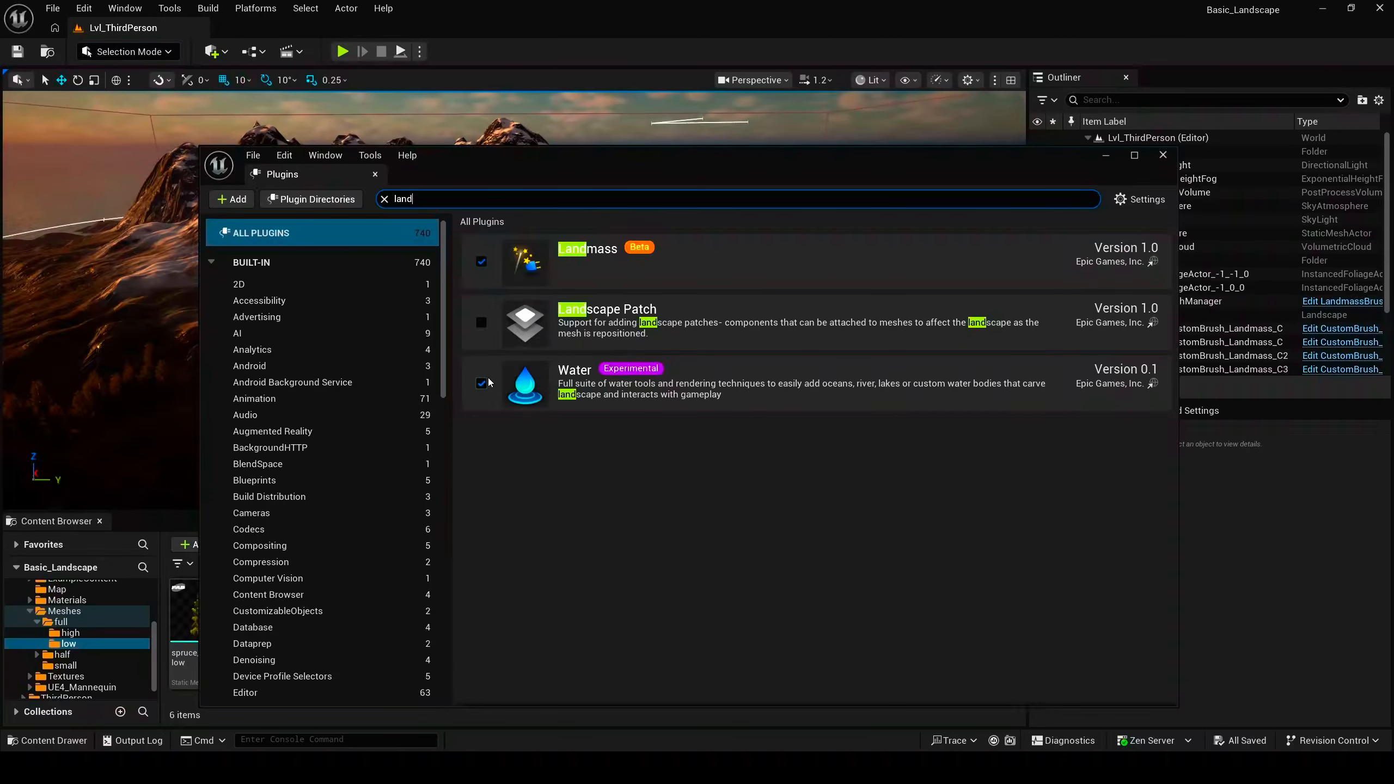
{"action": "left_click", "coordinate": [1162, 155]}
Step: Select the WaterBodyOcean and WaterZone actors in turn to inspect how the water covers the level, ending on WaterBodyOcean
{"action": "scroll", "coordinate": [1136, 321], "scroll_direction": "down", "scroll_amount": 3}
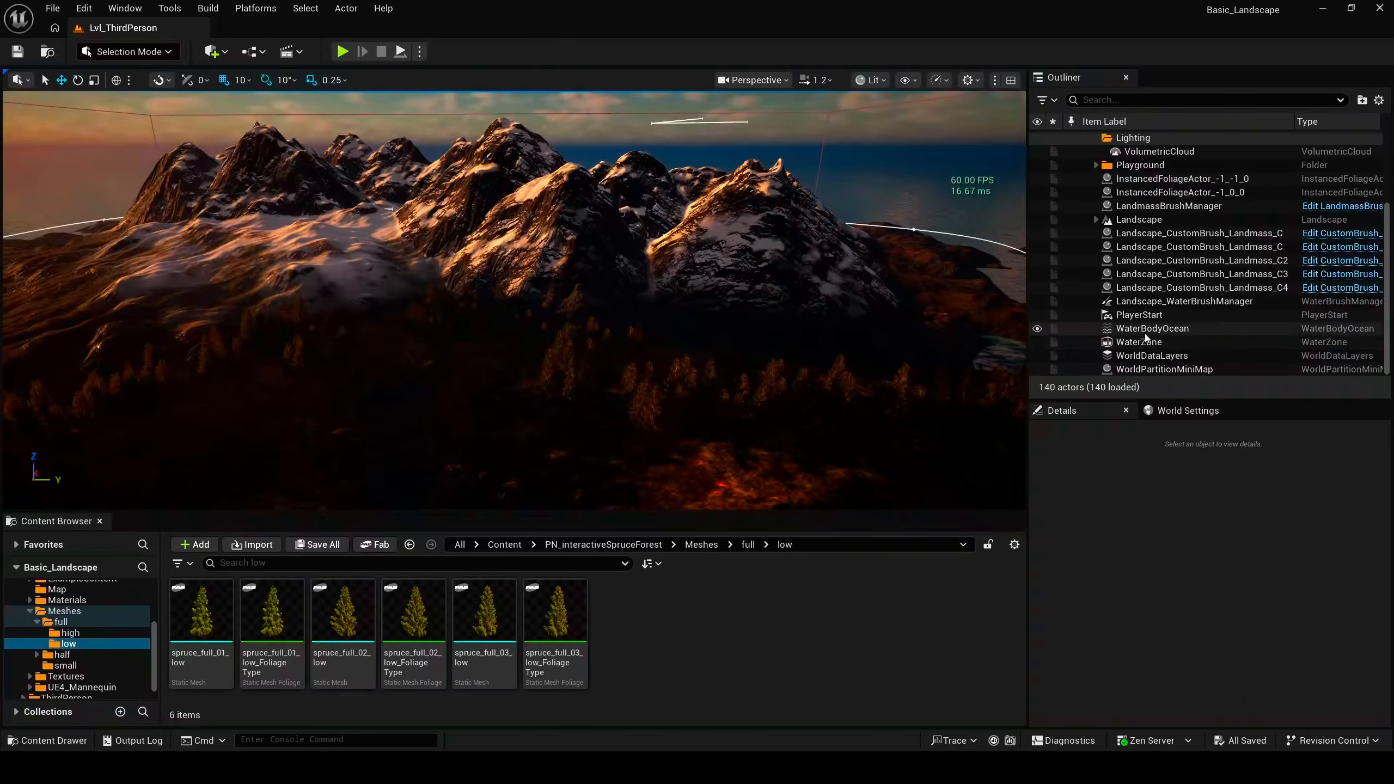
{"action": "left_click", "coordinate": [1146, 330]}
{"action": "right_click_drag", "start_coordinate": [862, 264], "coordinate": [713, 247]}
{"action": "right_click_drag", "start_coordinate": [567, 368], "coordinate": [467, 171]}
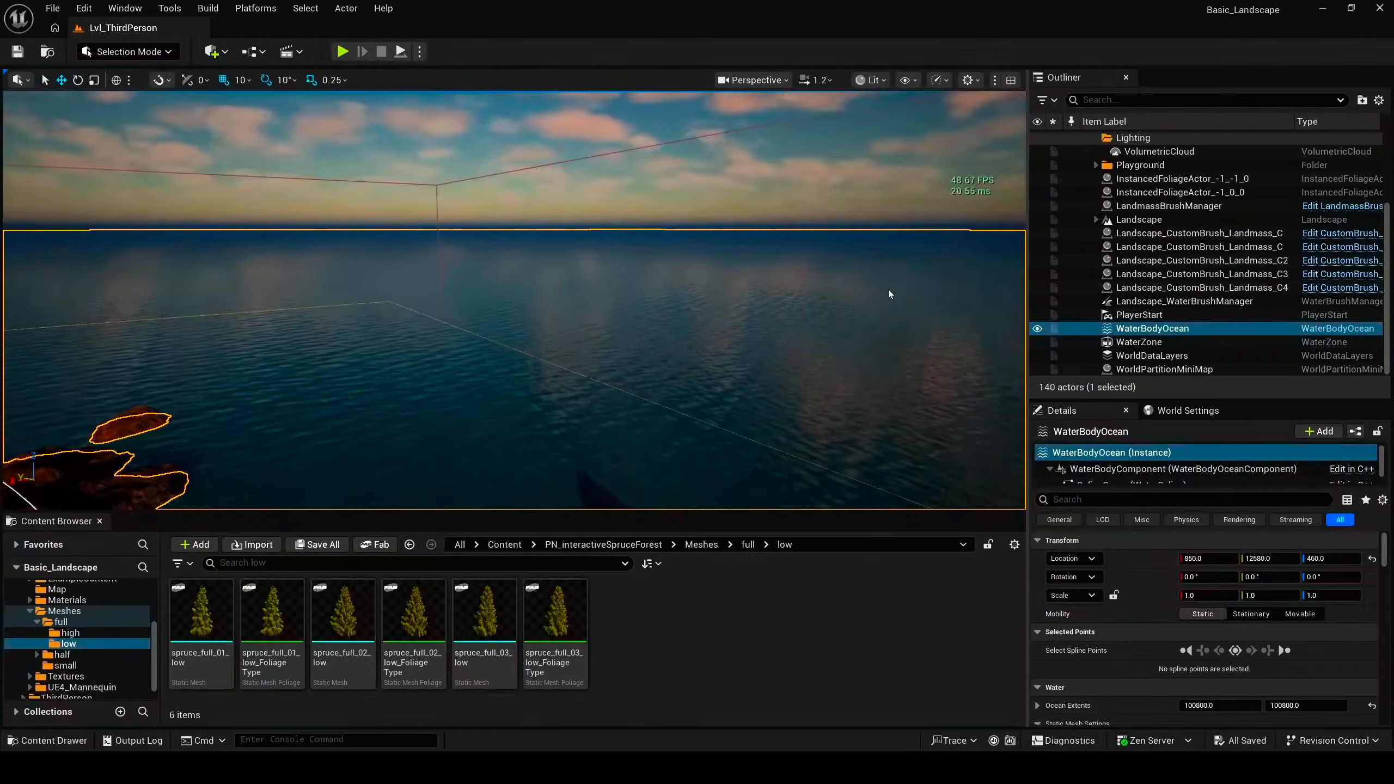
{"action": "left_click", "coordinate": [1161, 343]}
{"action": "right_click_drag", "start_coordinate": [743, 268], "coordinate": [620, 318]}
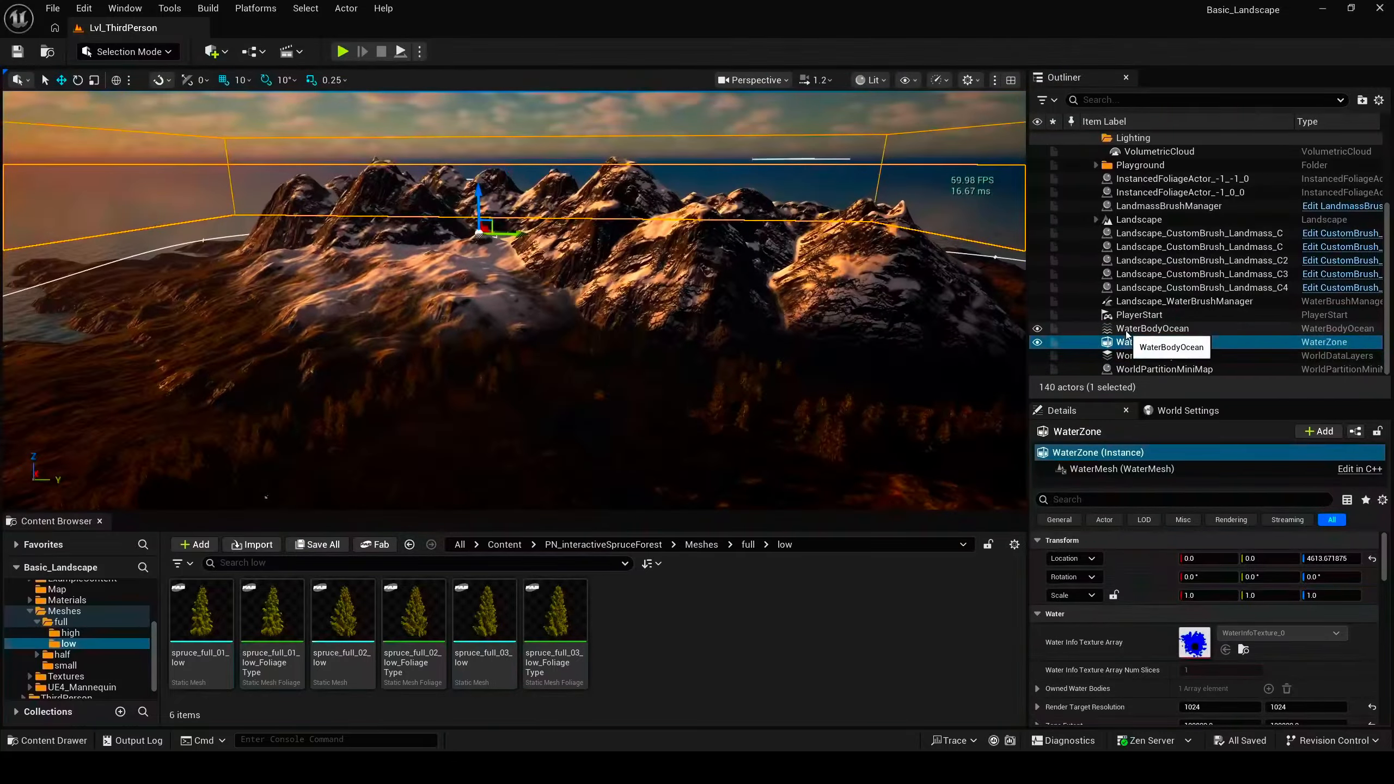
{"action": "left_click", "coordinate": [1152, 328]}
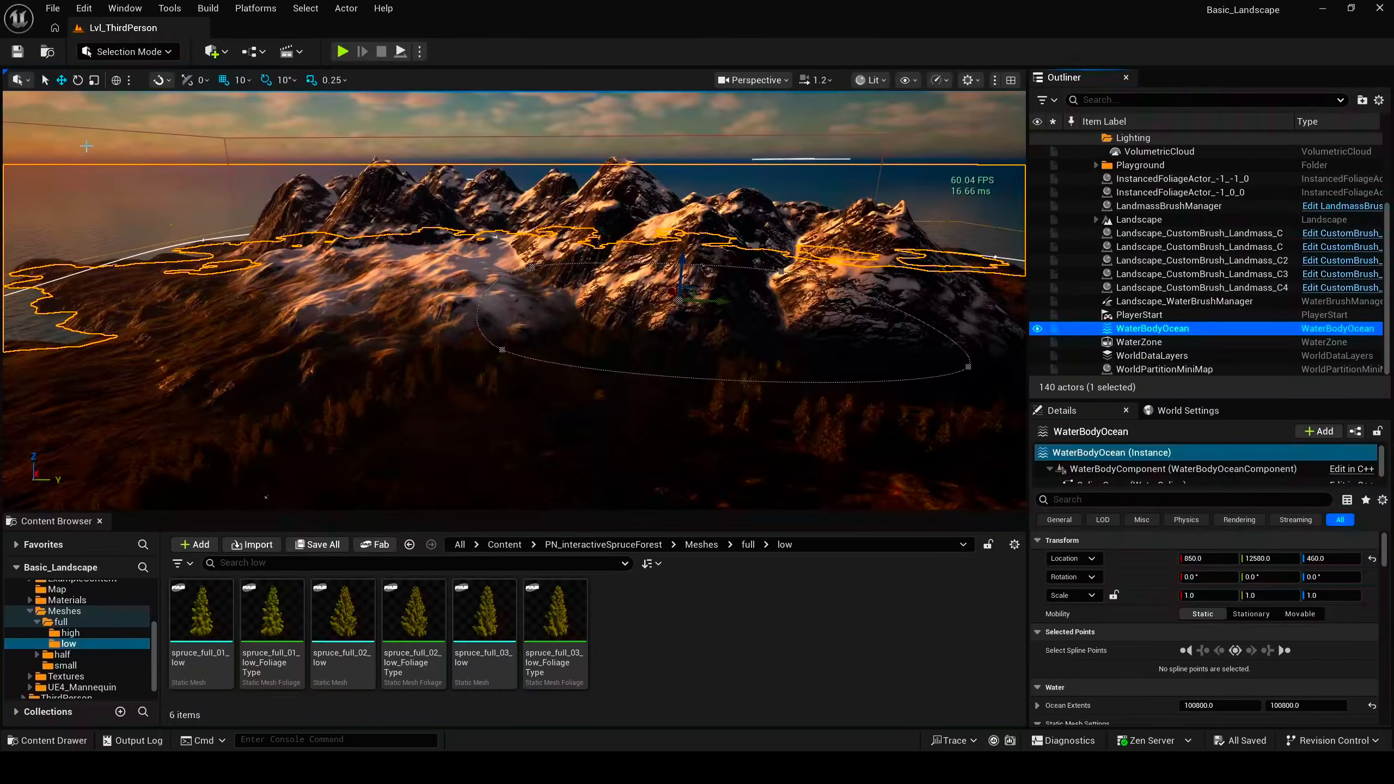
Step: Review the Landscape Mode sculpting and management tools with their edit layers and blueprint brushes, and return to Selection Mode
{"action": "left_click", "coordinate": [128, 54]}
{"action": "left_click", "coordinate": [130, 88]}
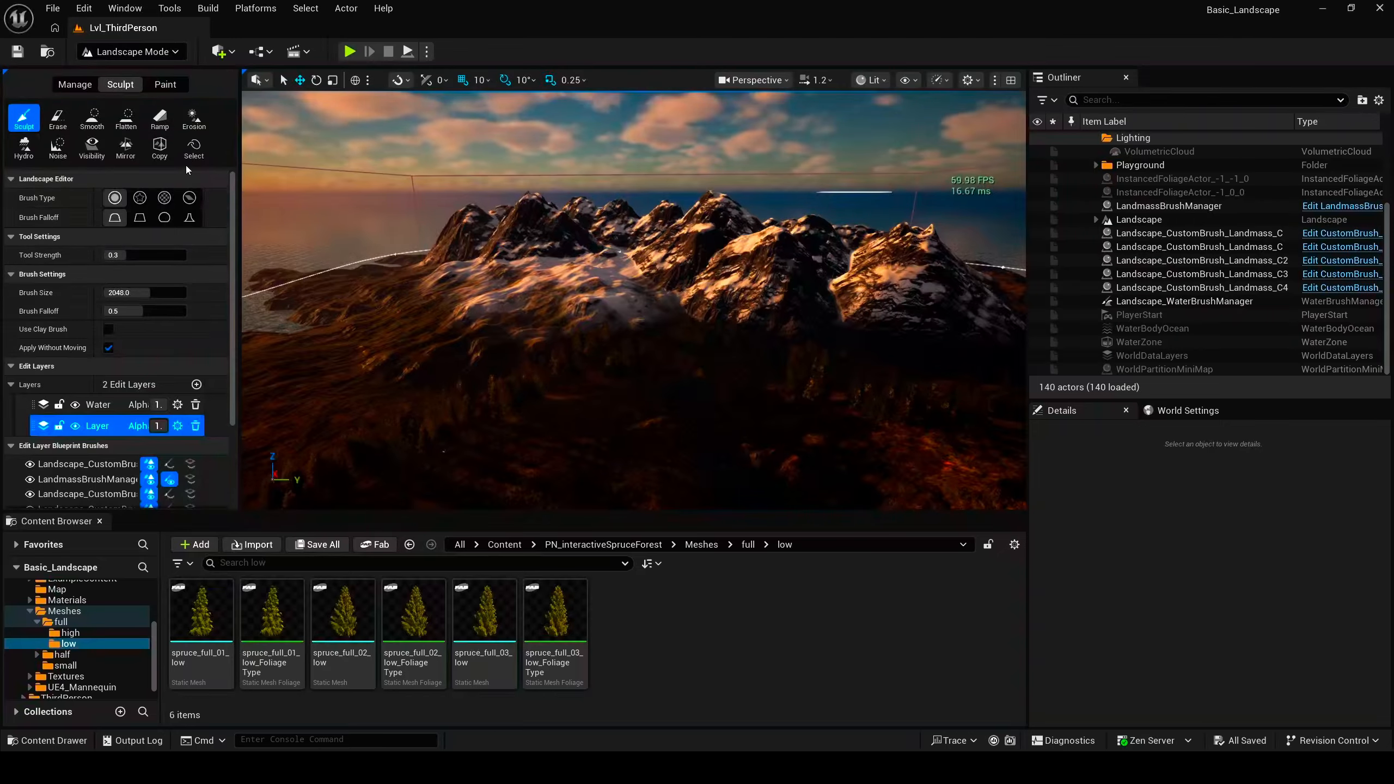
{"action": "left_click", "coordinate": [76, 85]}
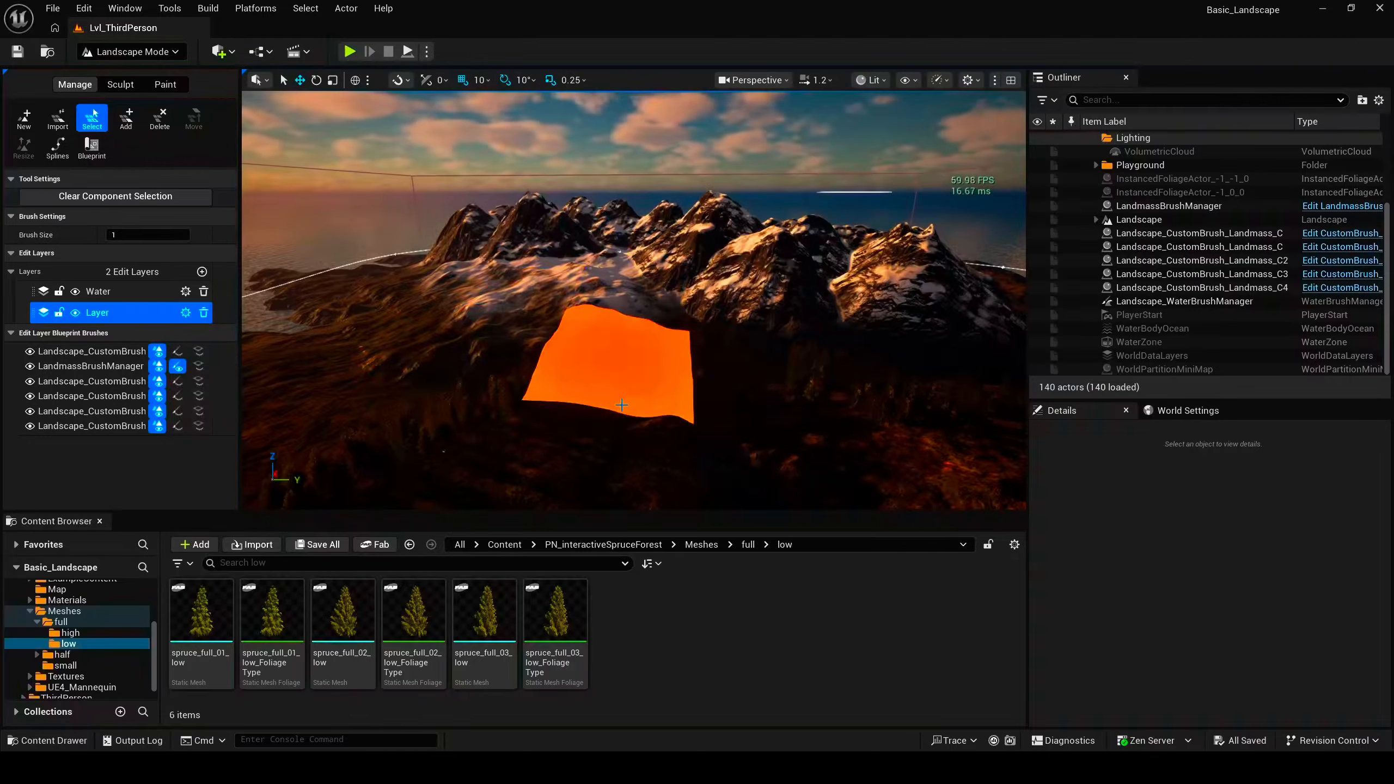
{"action": "right_click_drag", "start_coordinate": [778, 405], "coordinate": [814, 309]}
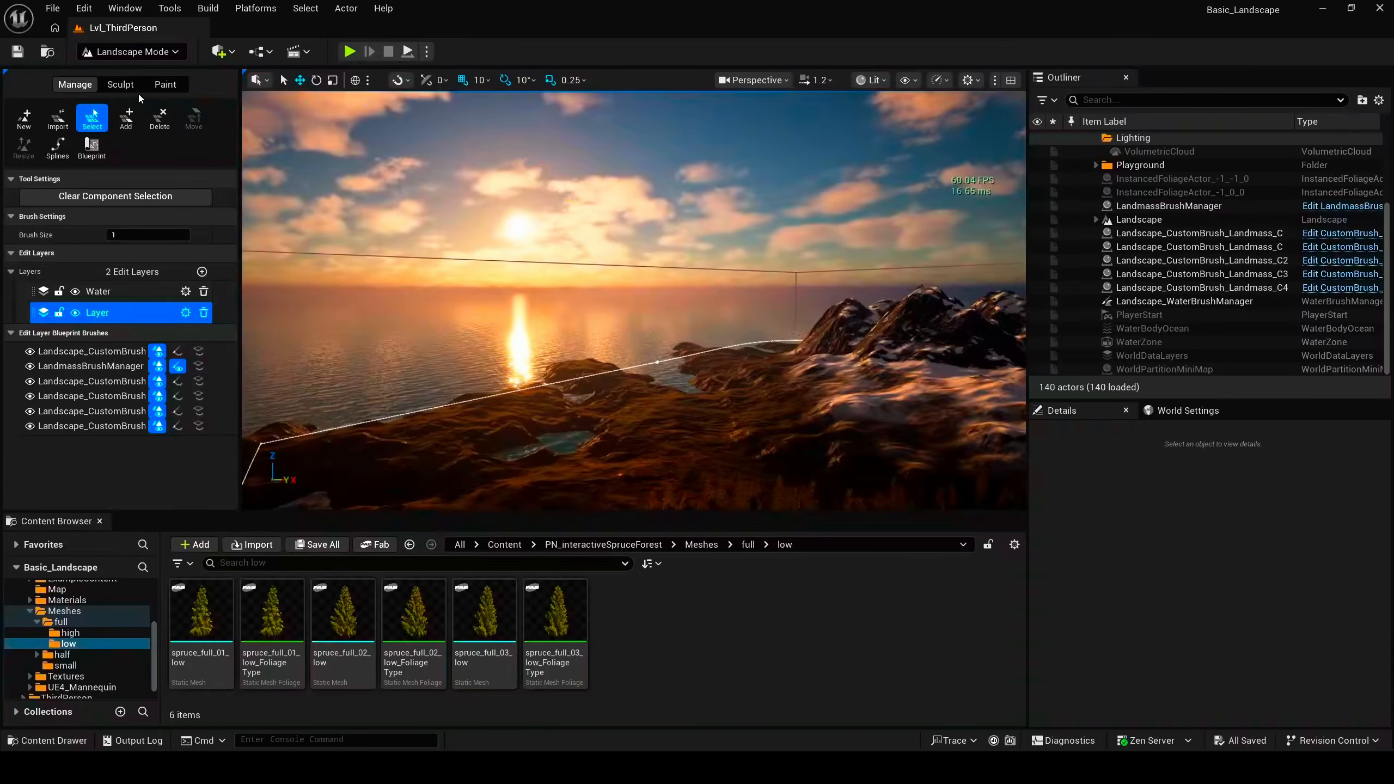
{"action": "left_click", "coordinate": [134, 52]}
{"action": "left_click", "coordinate": [148, 66]}
Step: Select the Landscape actor, look through the landscape materials of MWLandscapeAutoMaterial, and return to the Content folder
{"action": "right_click_drag", "start_coordinate": [514, 300], "coordinate": [632, 324]}
{"action": "left_click", "coordinate": [1130, 220]}
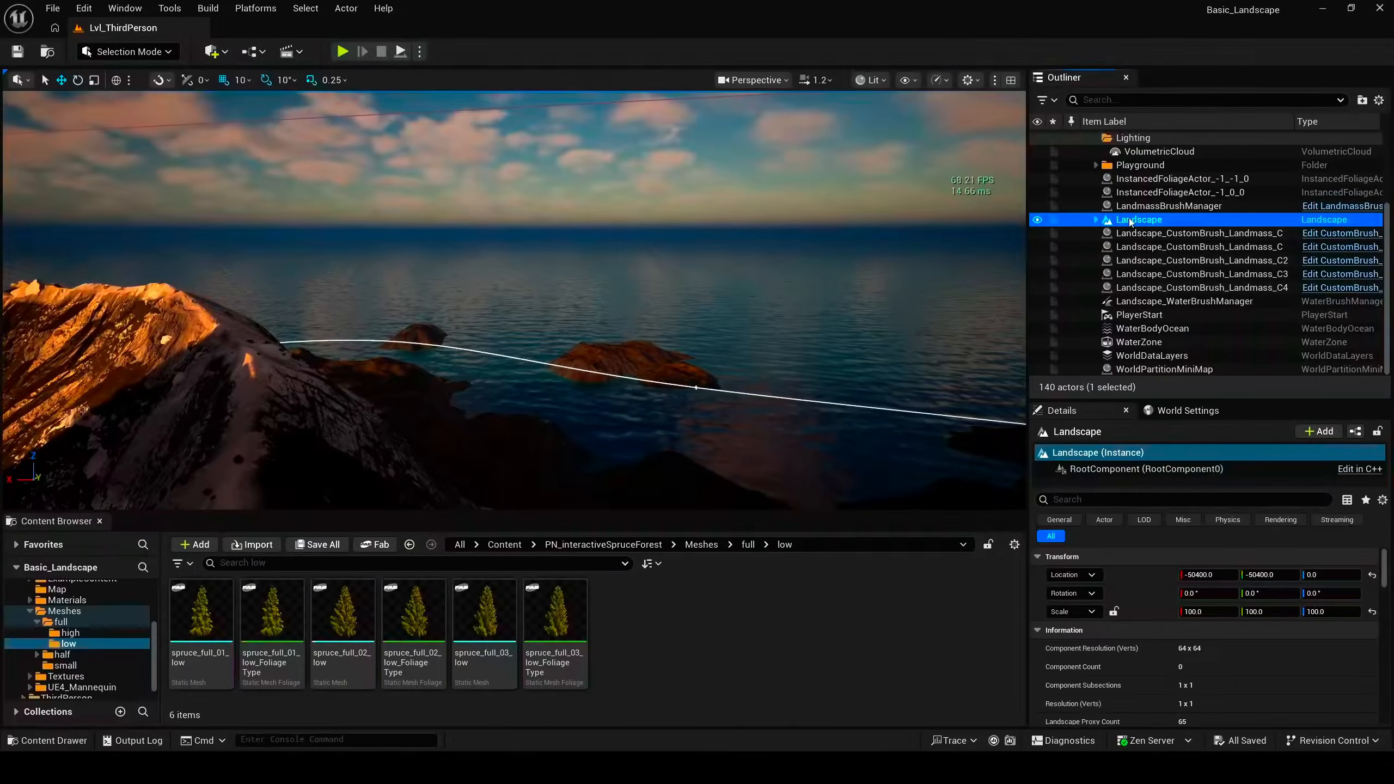
{"action": "left_click", "coordinate": [505, 544]}
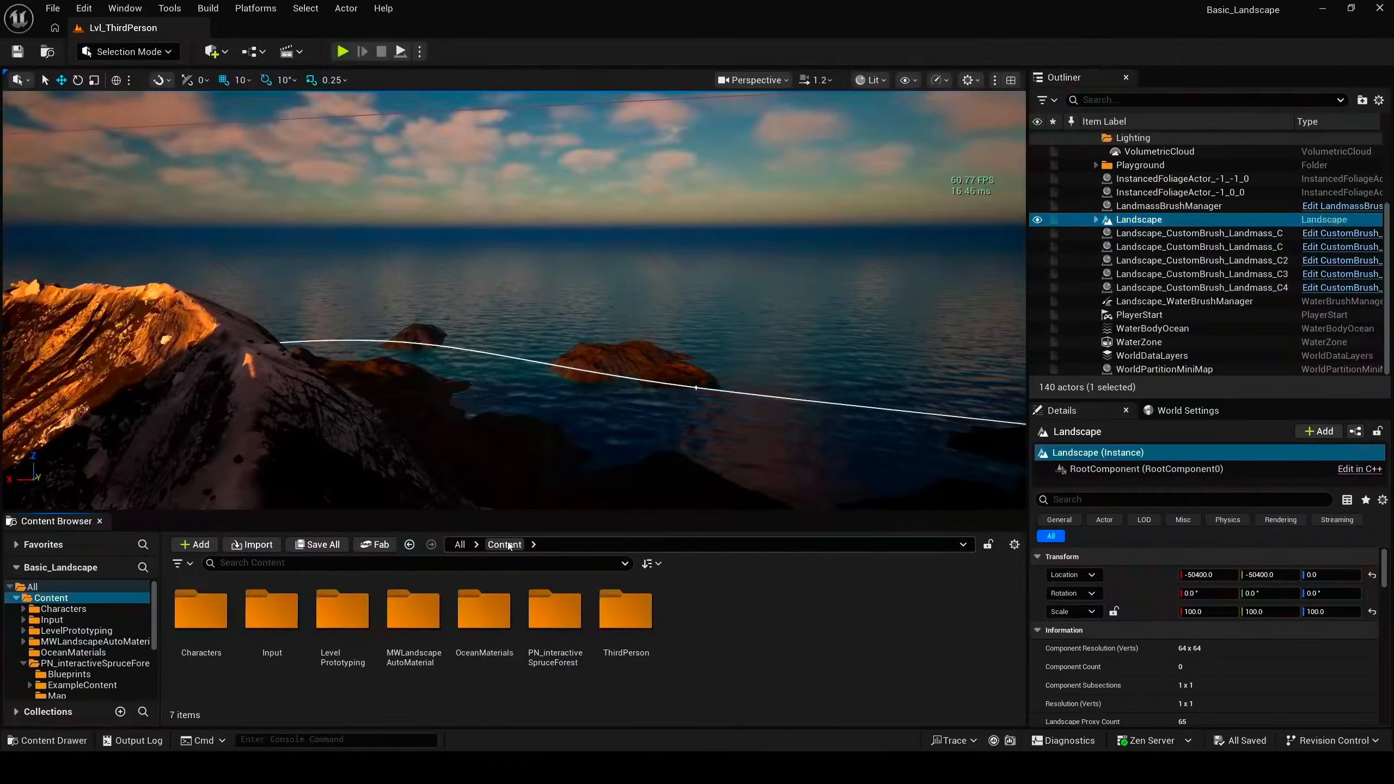
{"action": "left_click", "coordinate": [428, 627]}
{"action": "double_click", "coordinate": [428, 627]}
{"action": "double_click", "coordinate": [342, 612]}
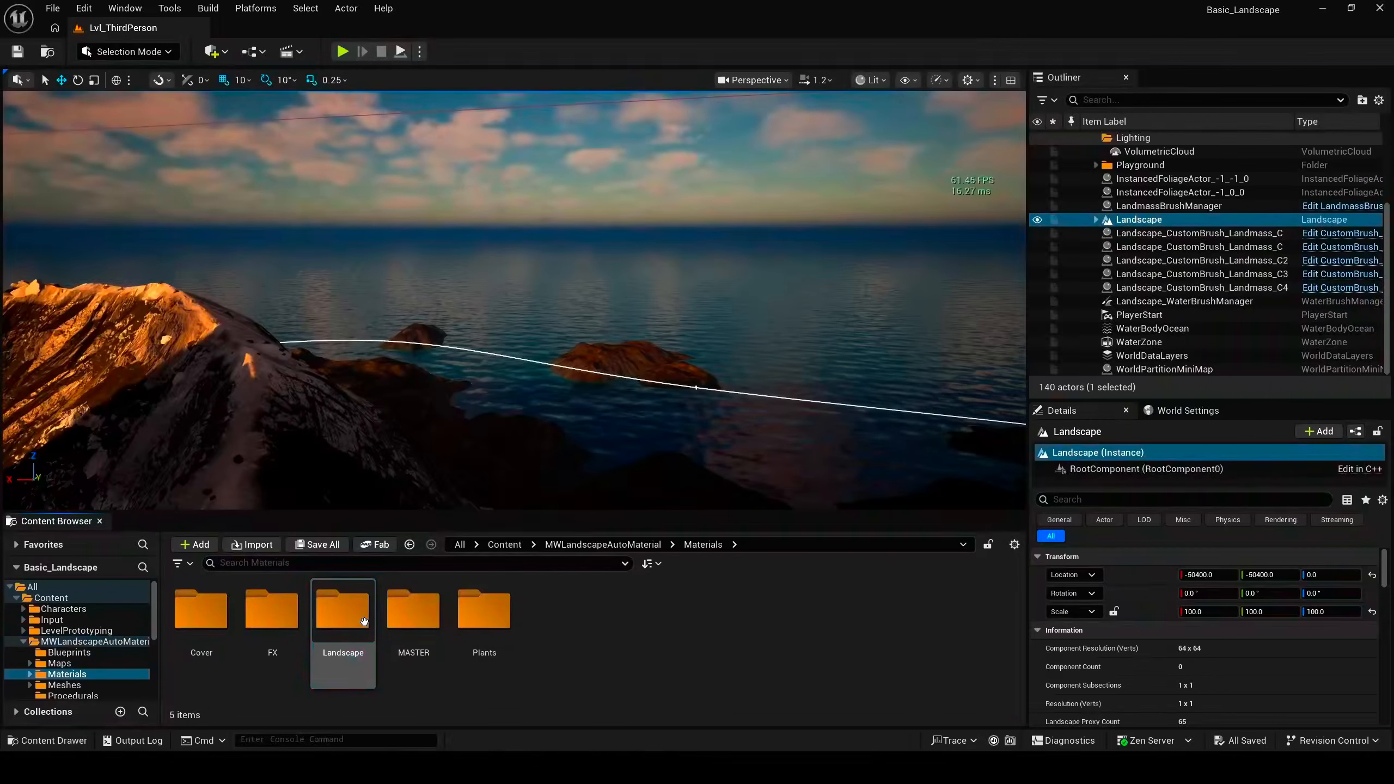
{"action": "double_click", "coordinate": [346, 617]}
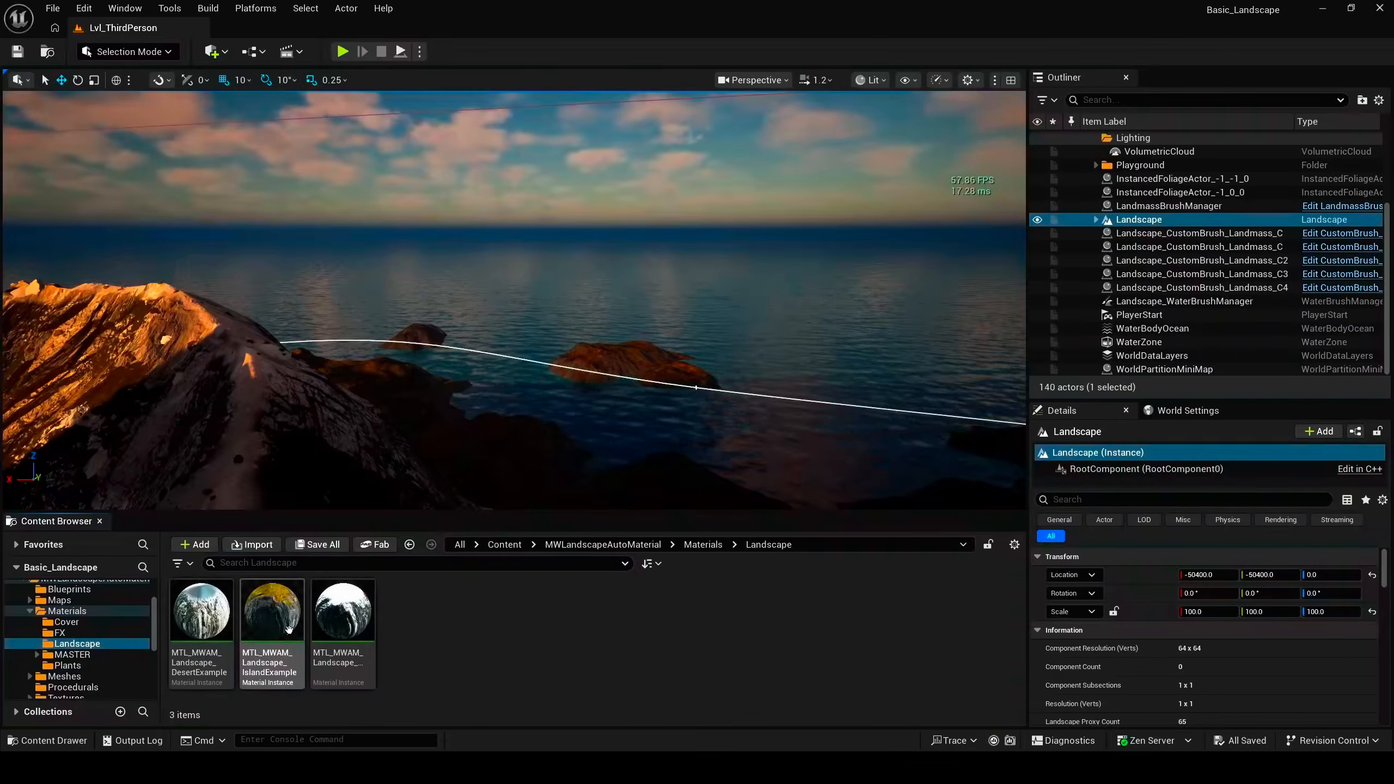
{"action": "left_click", "coordinate": [496, 545]}
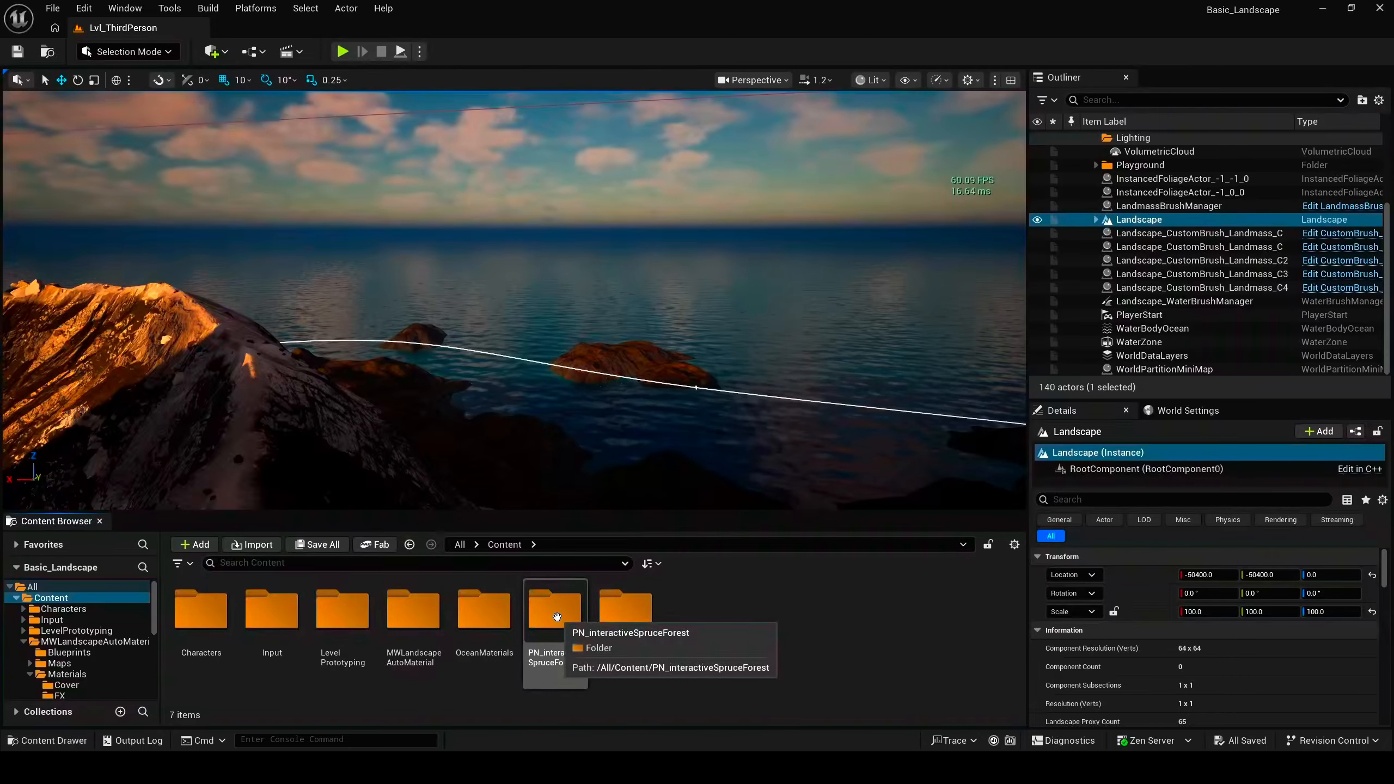
{"action": "right_click_drag", "start_coordinate": [557, 384], "coordinate": [589, 369]}
{"action": "right_click_drag", "start_coordinate": [514, 300], "coordinate": [576, 351]}
{"action": "key", "text": "w"}
{"action": "right_click_drag", "start_coordinate": [671, 361], "coordinate": [658, 387]}
{"action": "right_click_drag", "start_coordinate": [550, 374], "coordinate": [550, 383]}
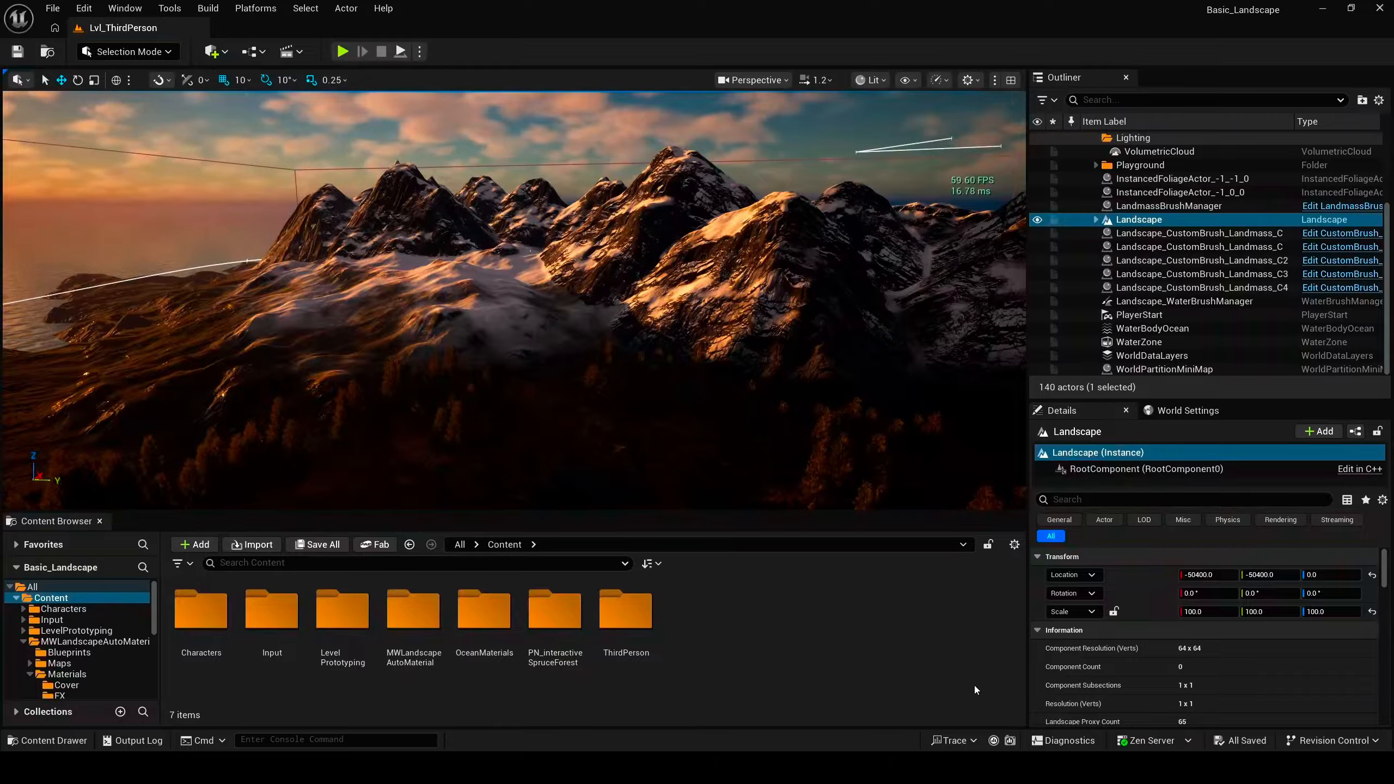
Step: Stop the Zen Server
{"action": "left_click", "coordinate": [1175, 740]}
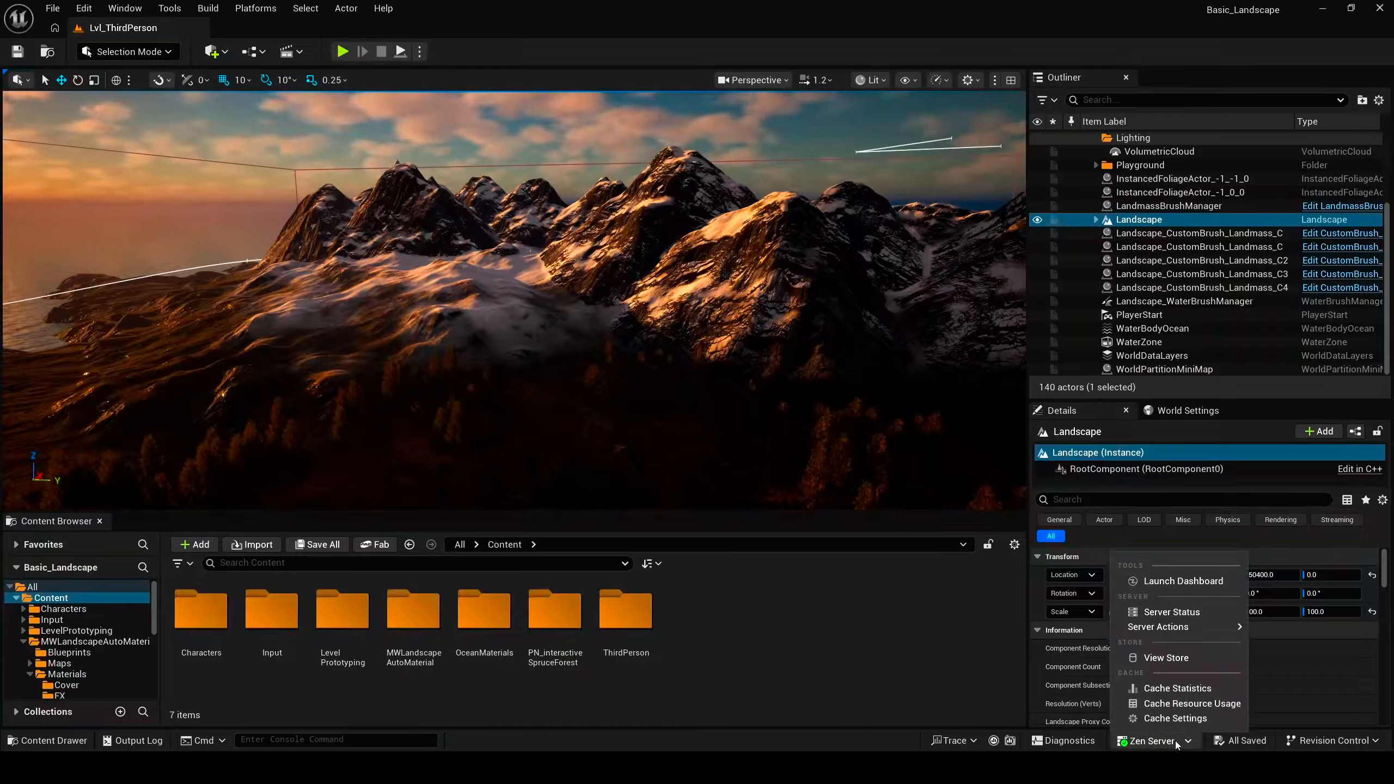
{"action": "mouse_move", "coordinate": [1194, 627]}
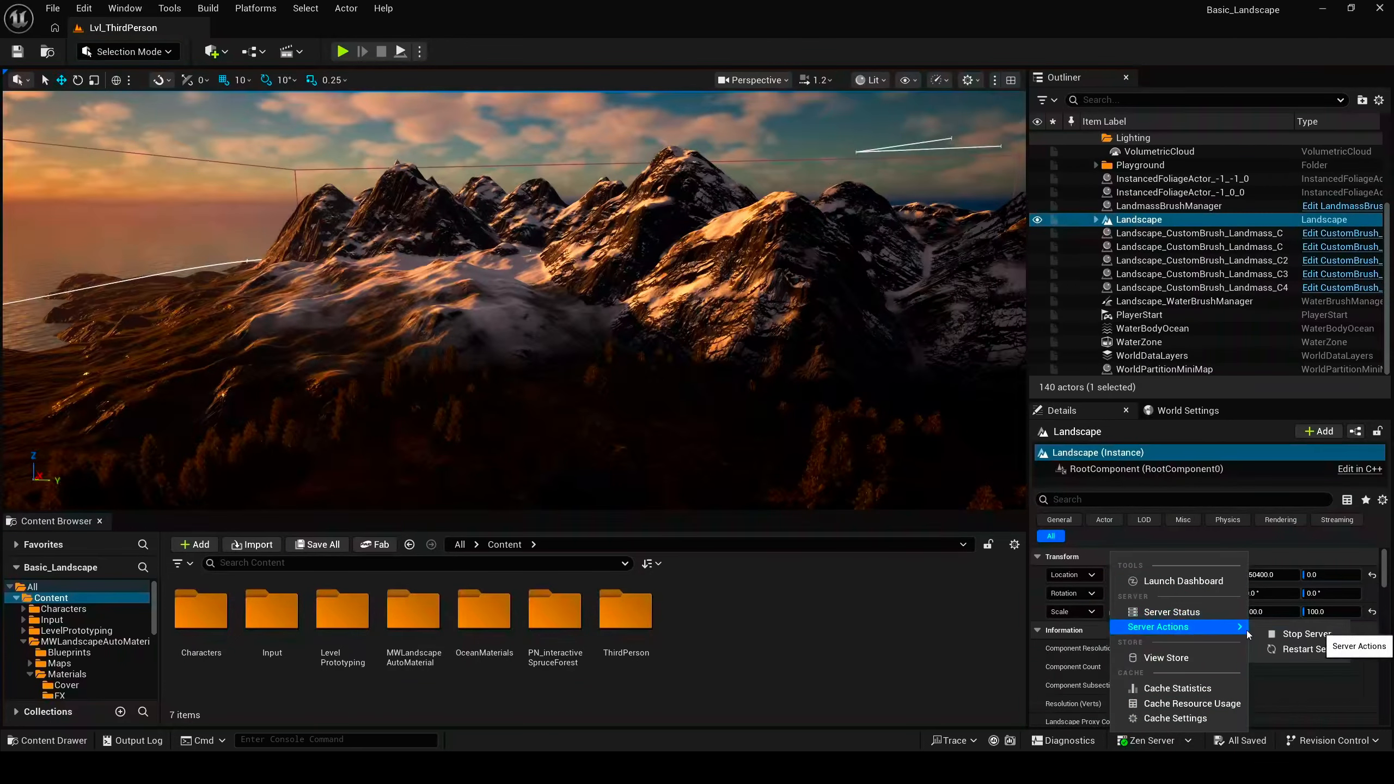
{"action": "left_click", "coordinate": [1279, 632]}
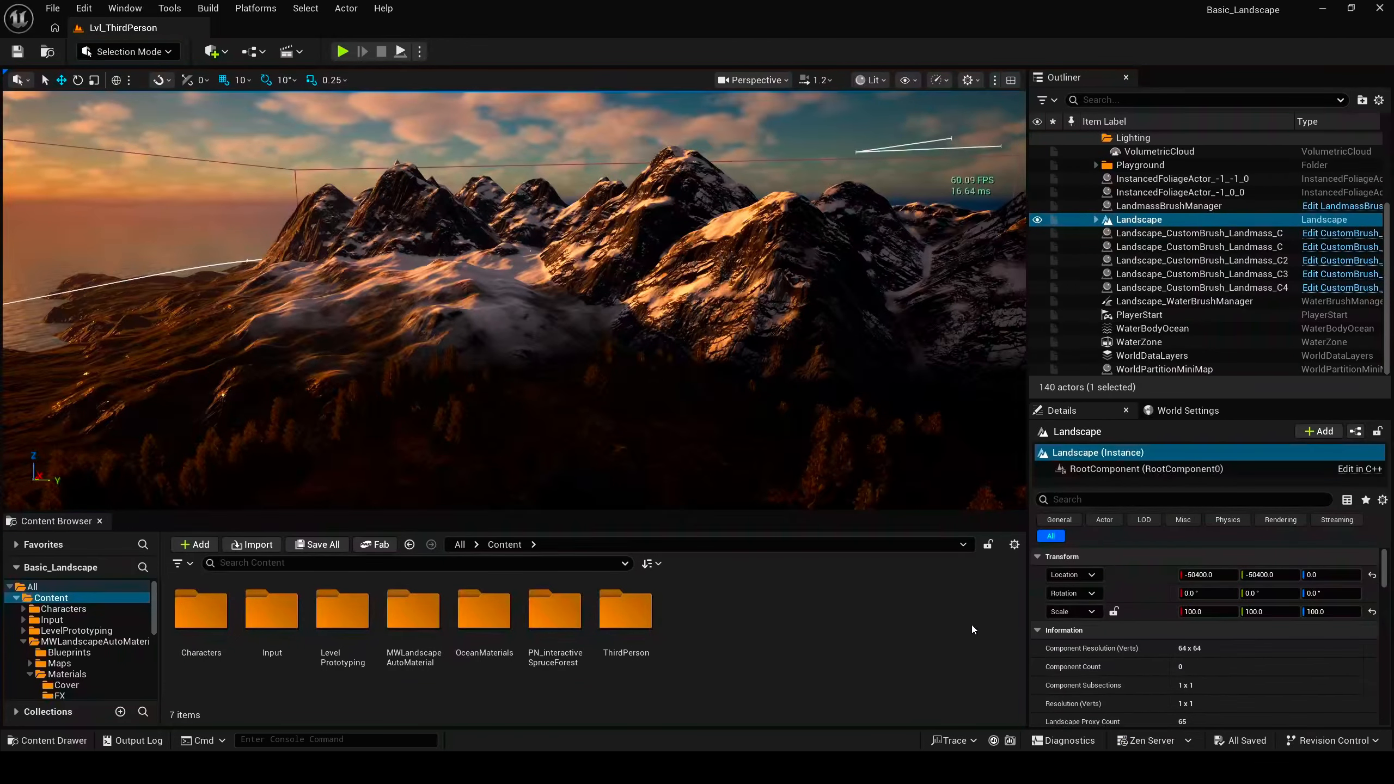
Step: Examine the level's mountains, forest, coastline, grass and sunset sky from several angles, both from above and at ground level
{"action": "right_click_drag", "start_coordinate": [514, 300], "coordinate": [411, 214]}
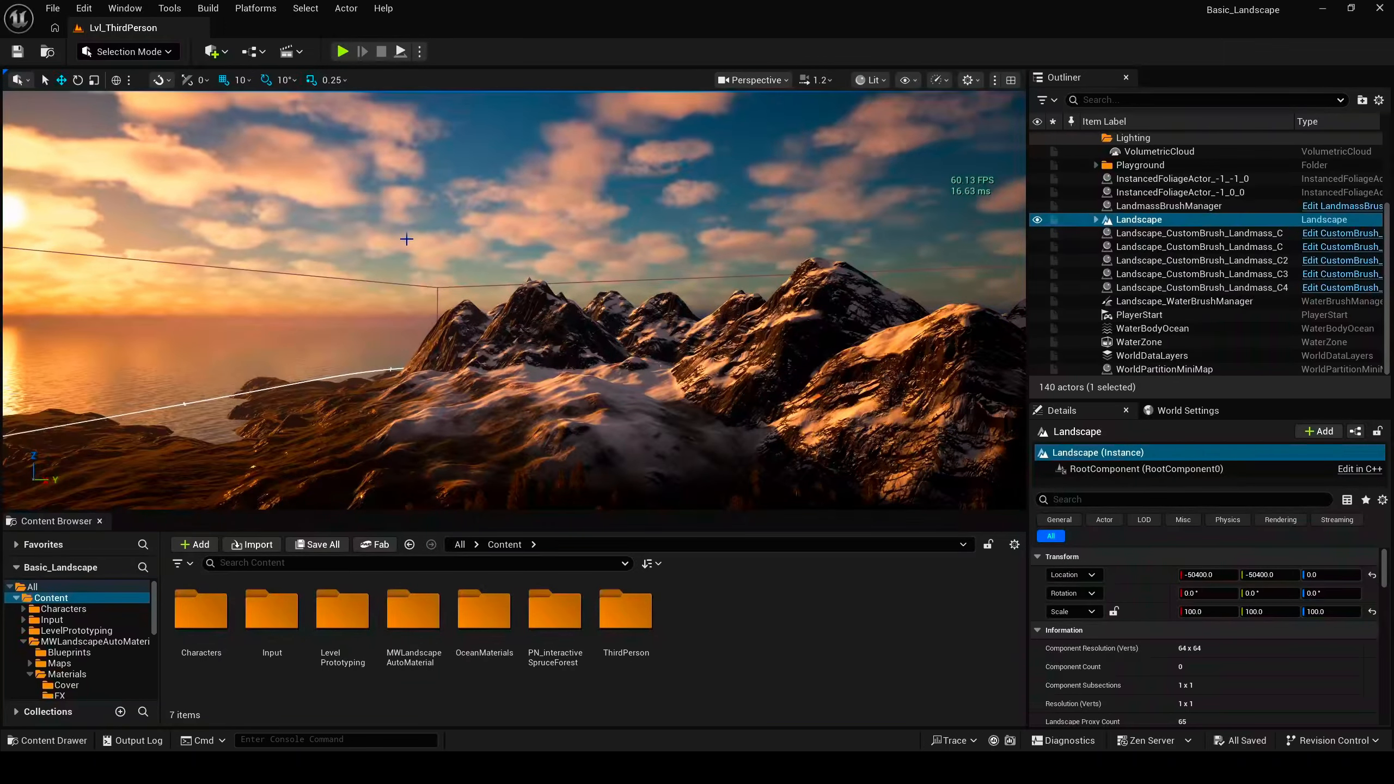
{"action": "right_click_drag", "start_coordinate": [514, 301], "coordinate": [785, 313]}
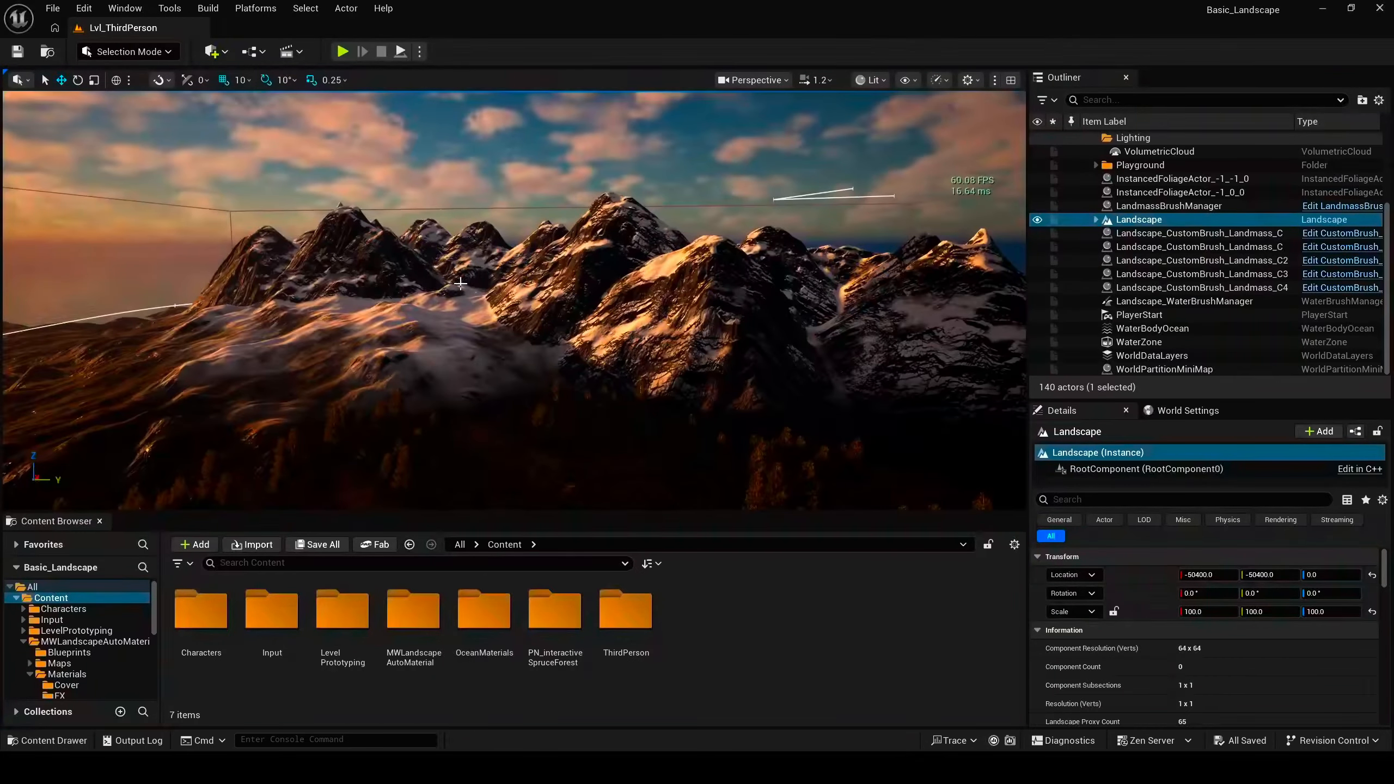
{"action": "right_click_drag", "start_coordinate": [428, 220], "coordinate": [483, 253]}
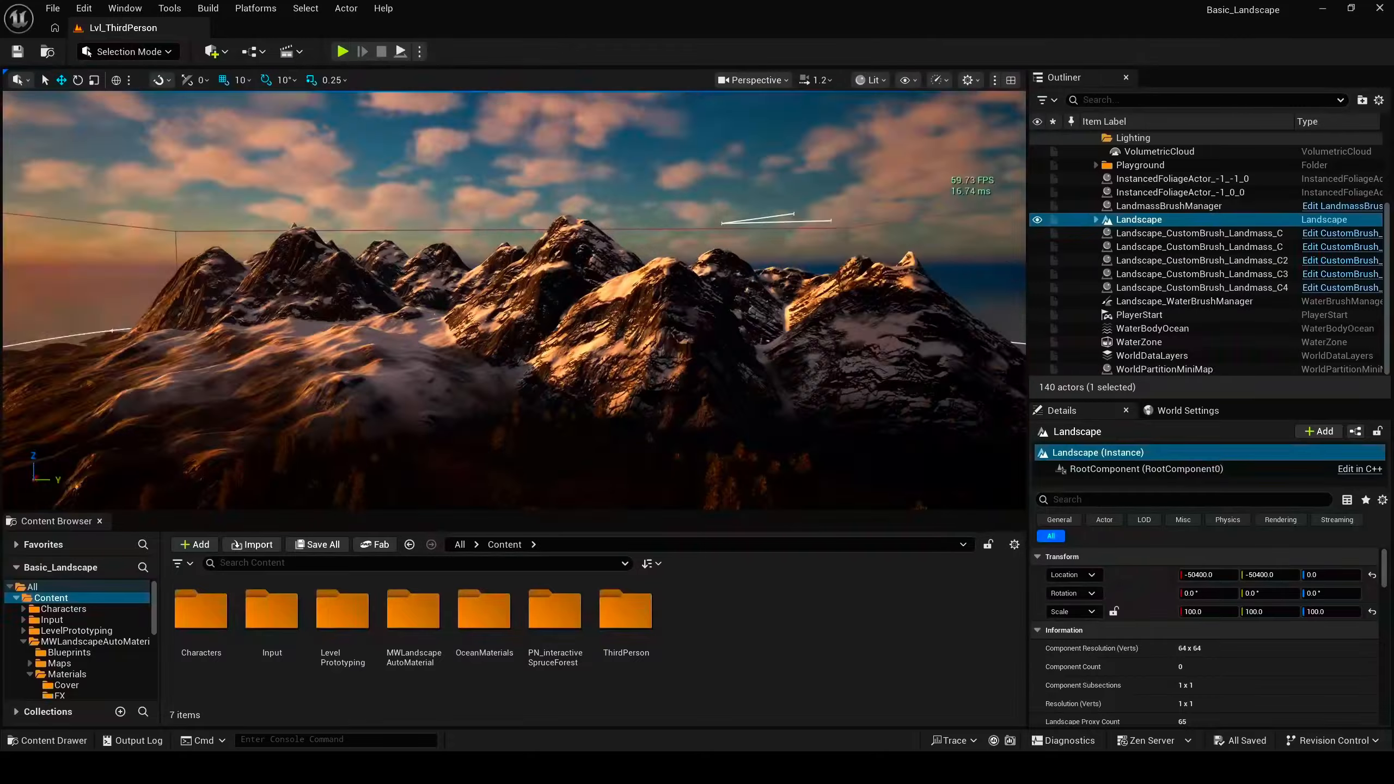
{"action": "right_click_drag", "start_coordinate": [514, 300], "coordinate": [384, 288]}
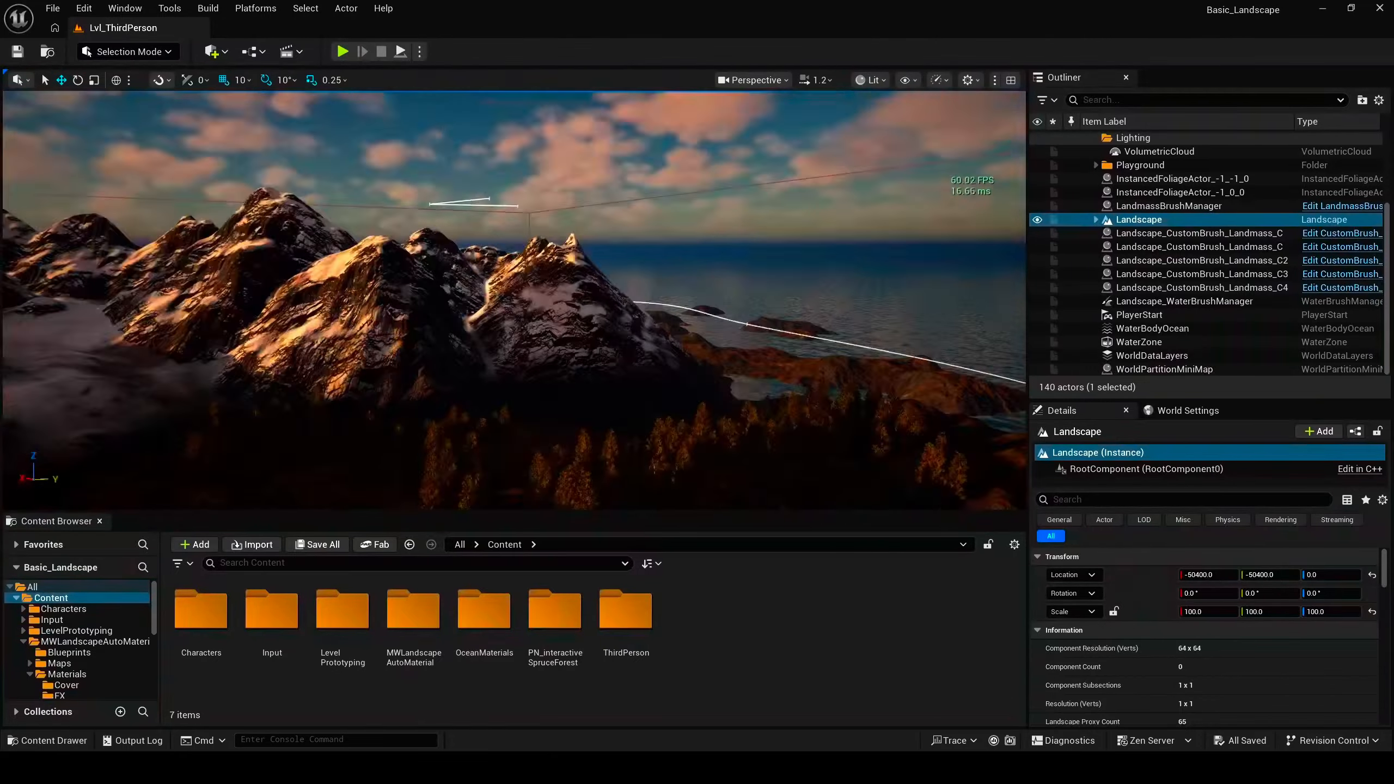
{"action": "right_click_drag", "start_coordinate": [514, 300], "coordinate": [634, 416]}
{"action": "right_click_drag", "start_coordinate": [514, 300], "coordinate": [384, 293]}
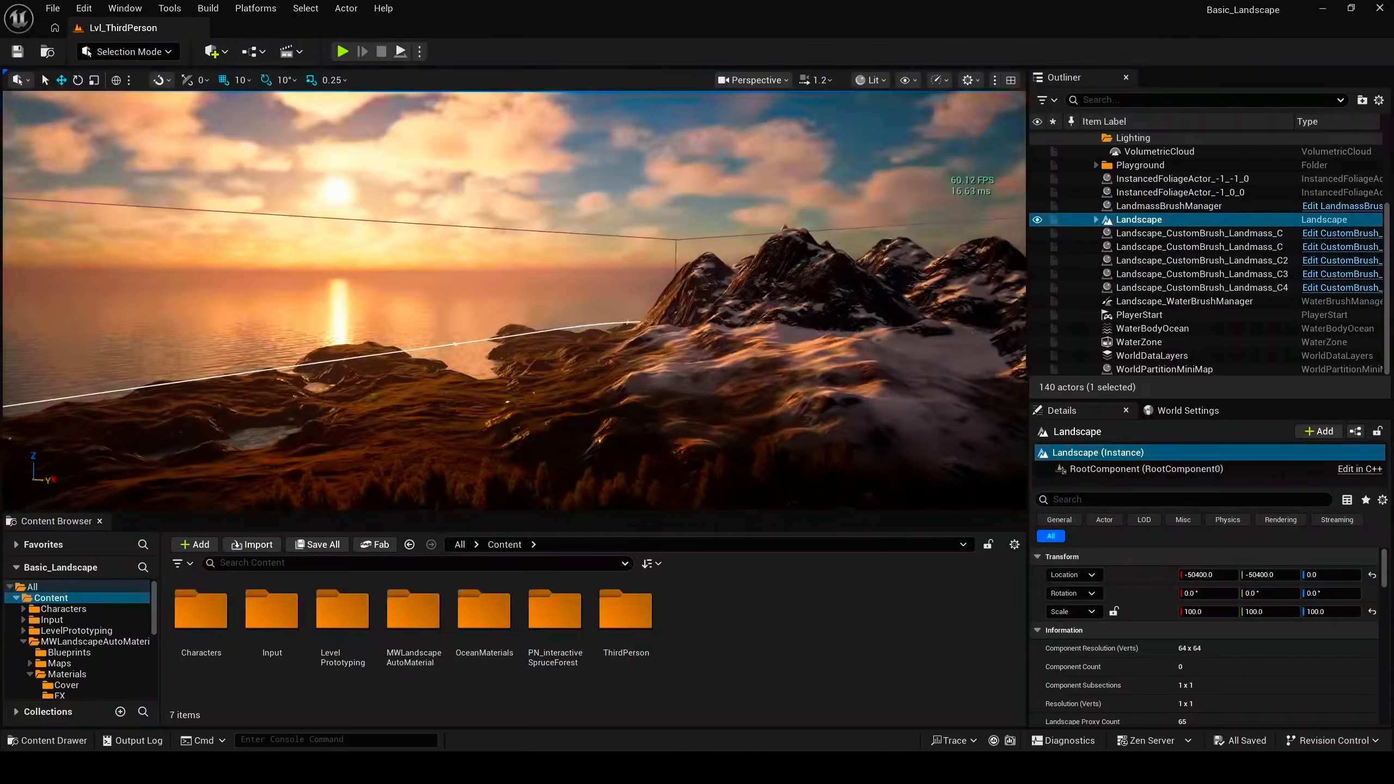
{"action": "right_click_drag", "start_coordinate": [514, 300], "coordinate": [653, 311]}
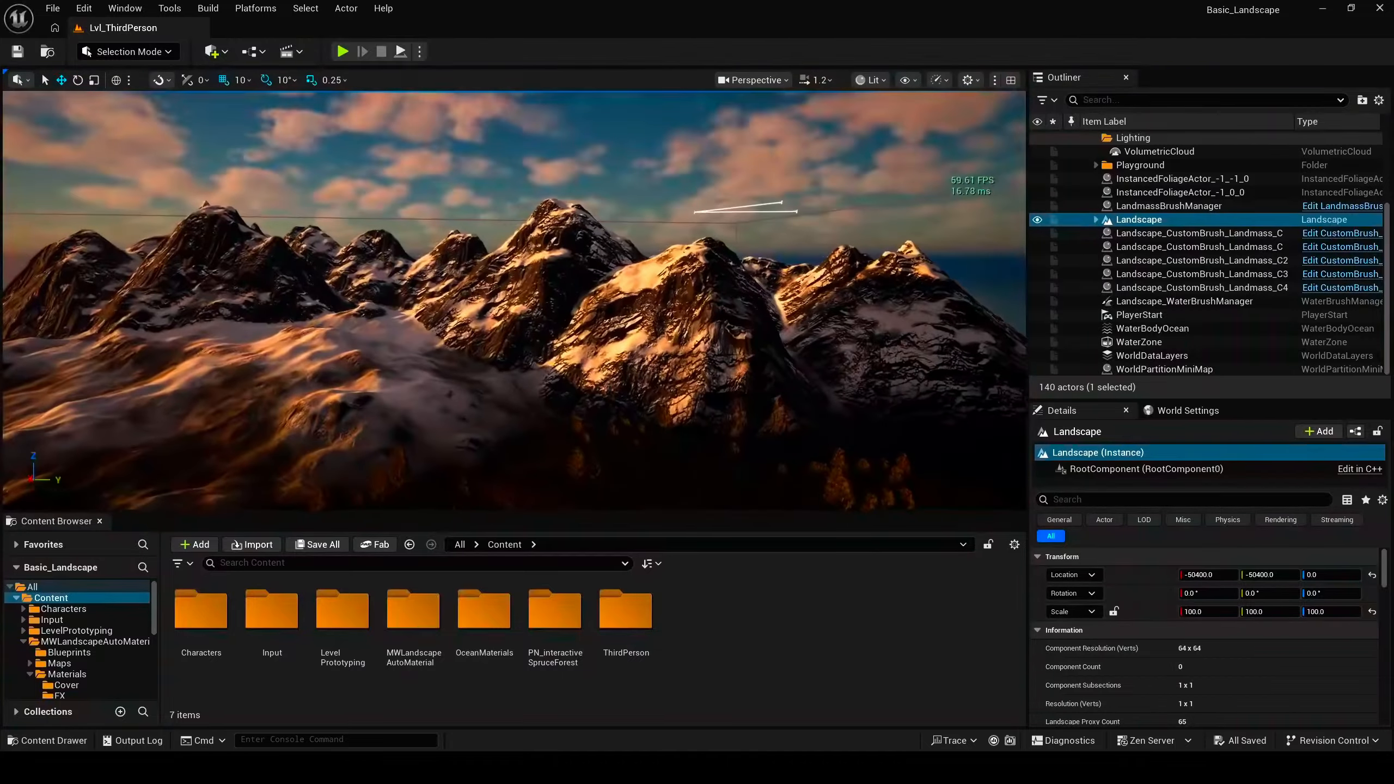
{"action": "right_click_drag", "start_coordinate": [514, 300], "coordinate": [653, 286]}
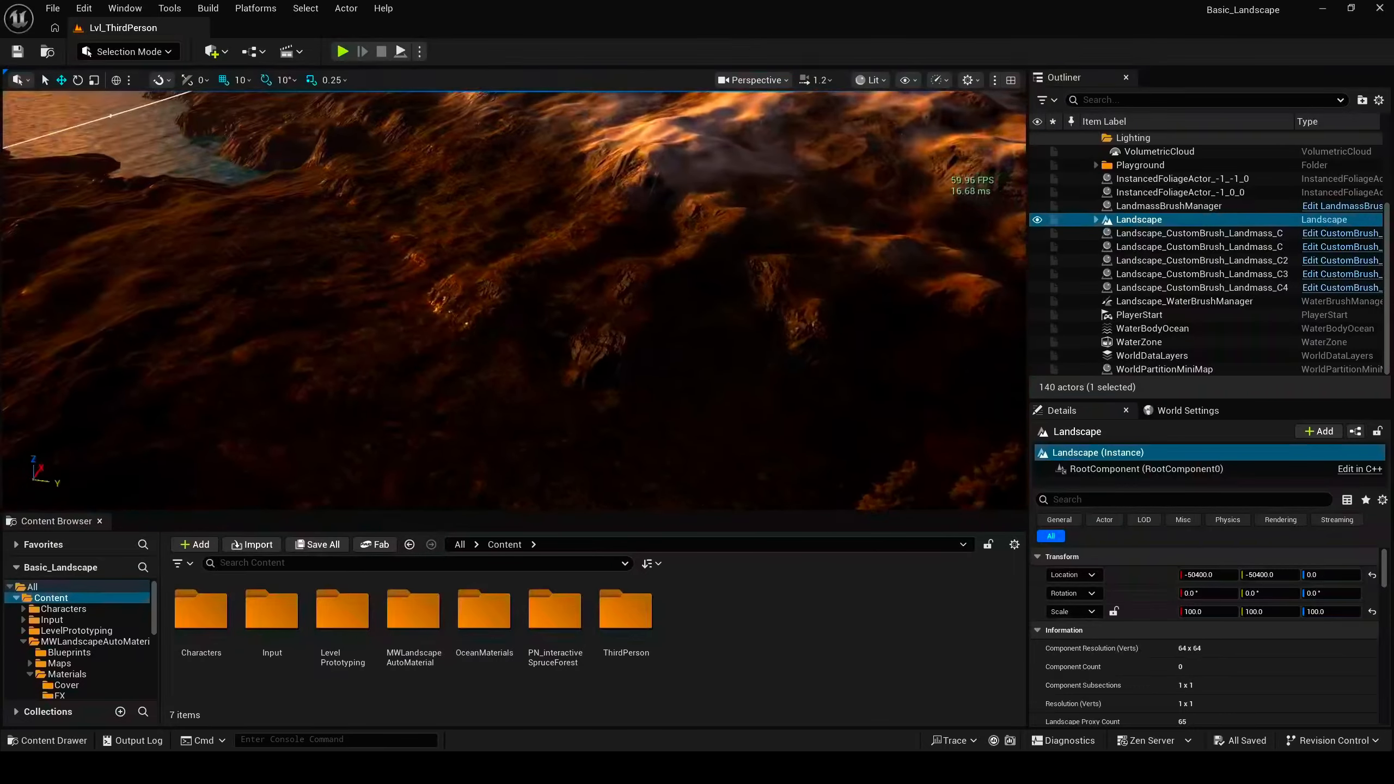
{"action": "right_click_drag", "start_coordinate": [514, 300], "coordinate": [587, 390]}
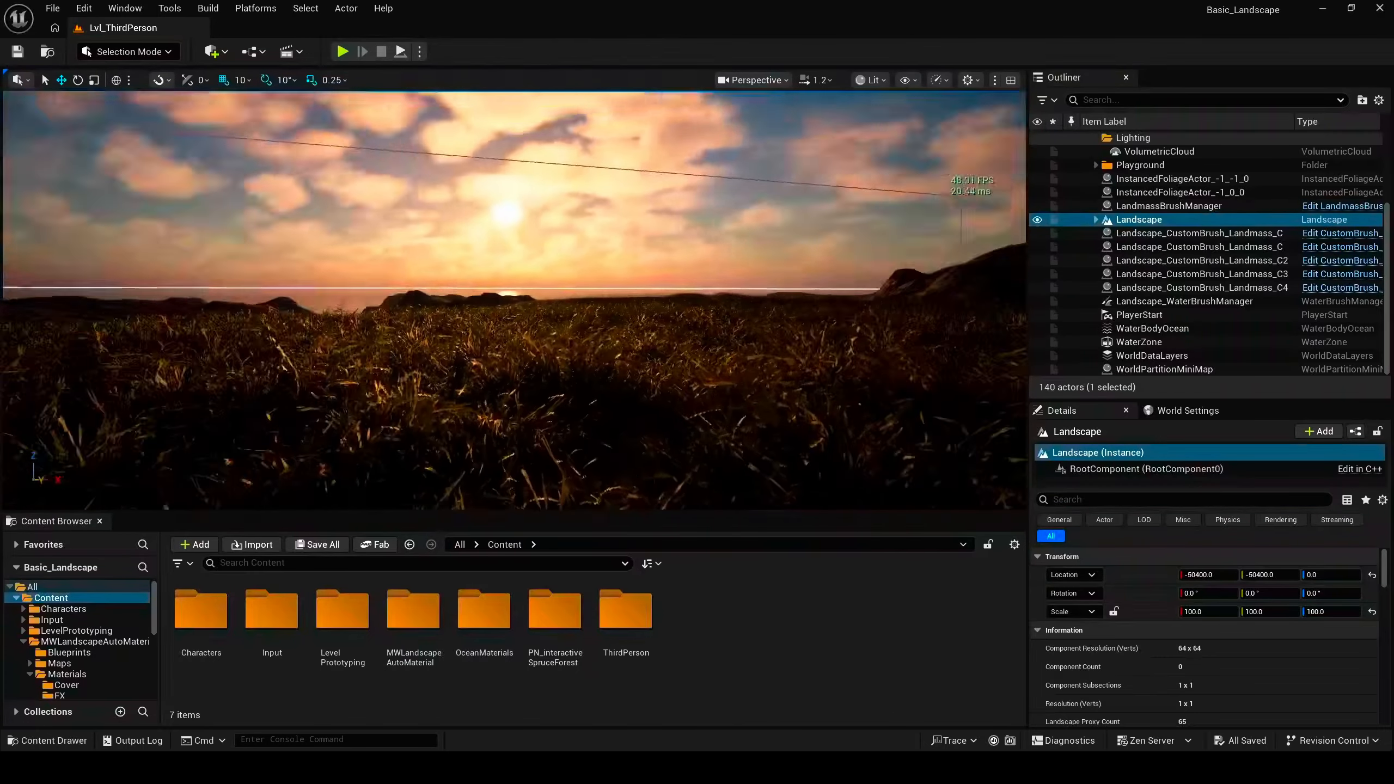
{"action": "right_click_drag", "start_coordinate": [514, 300], "coordinate": [585, 281]}
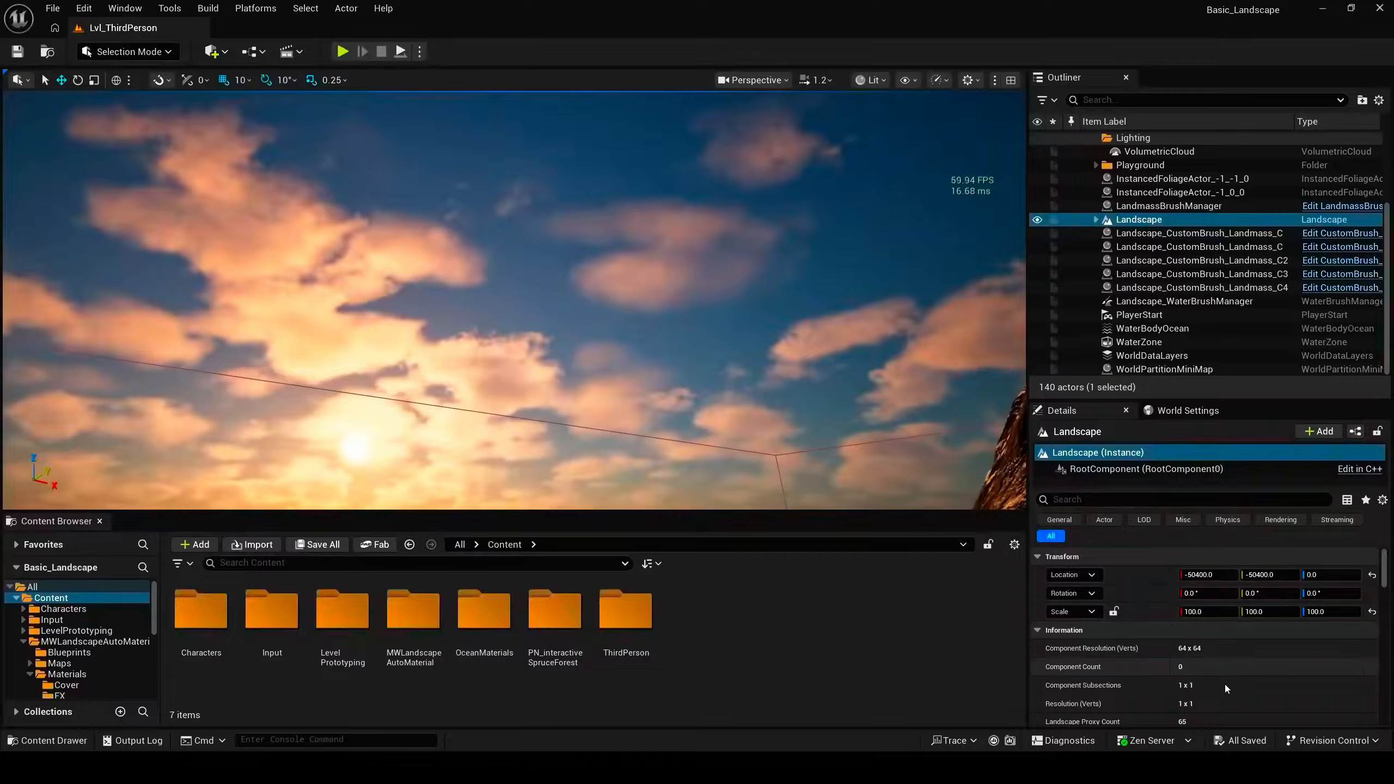
Step: Open the list of available Zen Server actions
{"action": "left_click", "coordinate": [1162, 739]}
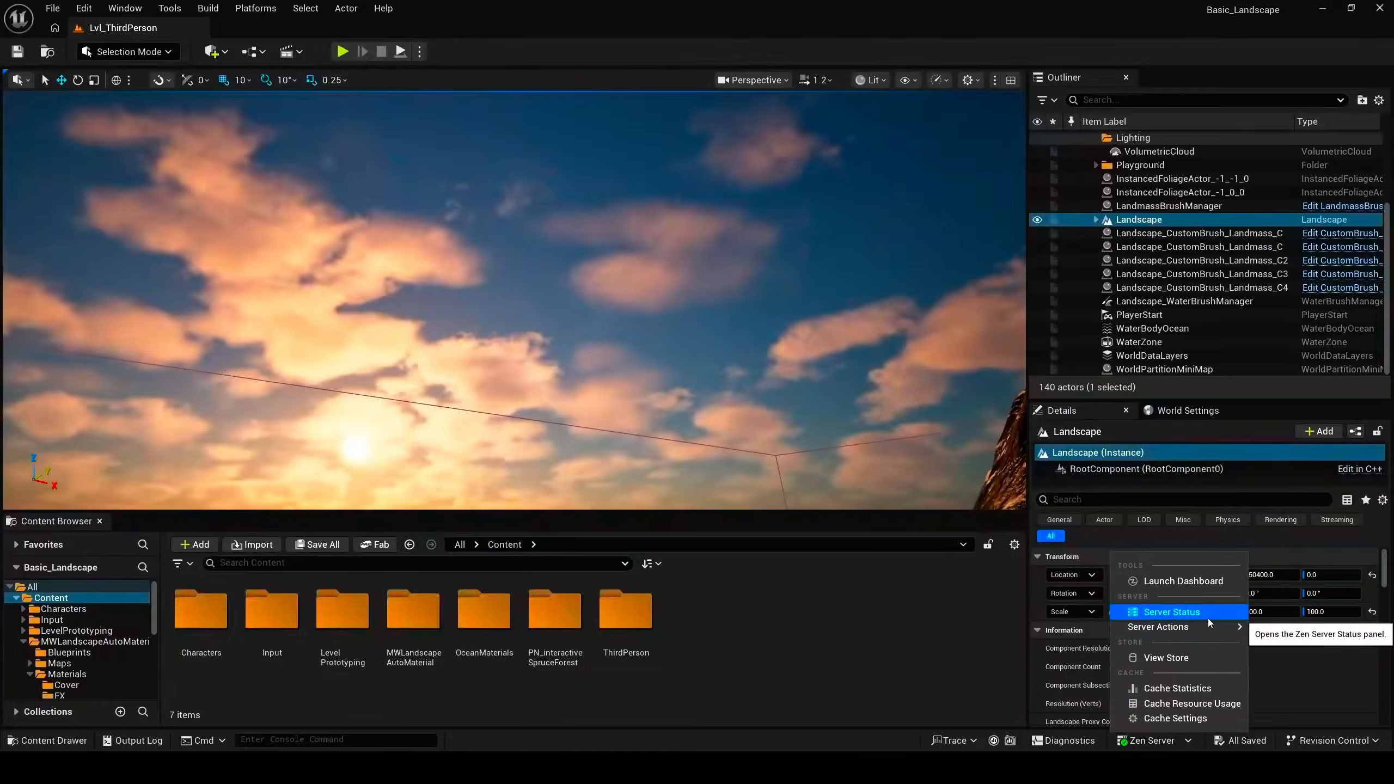
{"action": "mouse_move", "coordinate": [1202, 630]}
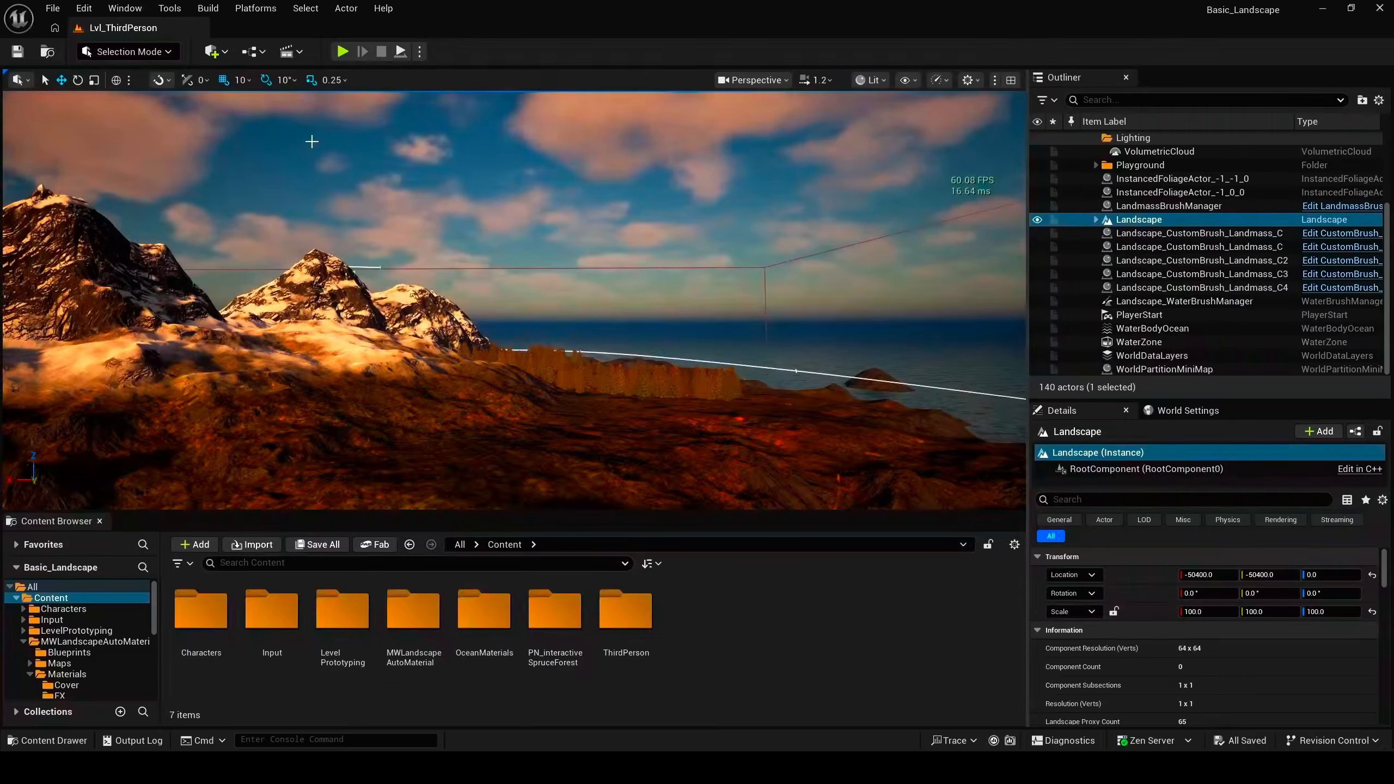
Step: Play-test the level by running and jumping with the character across the grassy hills, and stop the play session
{"action": "left_click", "coordinate": [342, 53]}
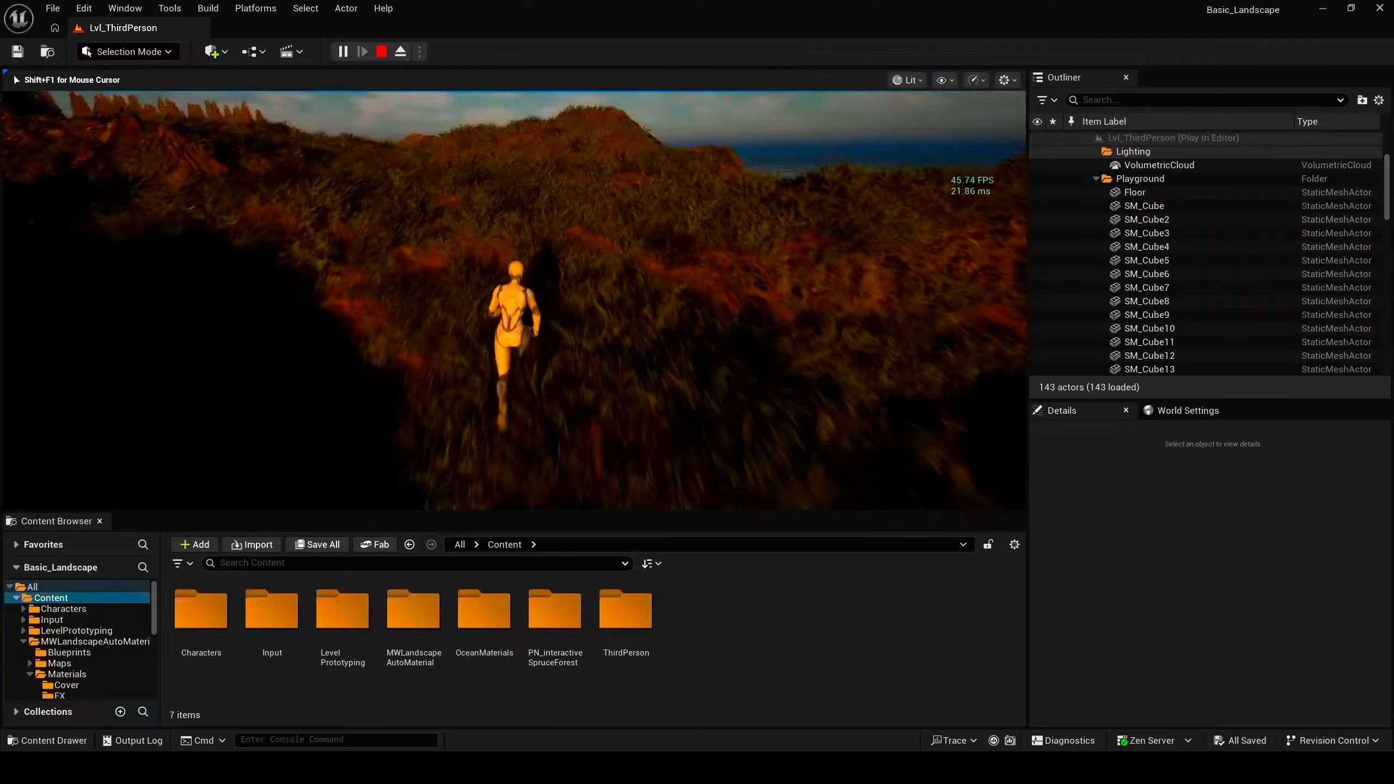
{"action": "key", "text": "space"}
{"action": "key", "text": "space"}
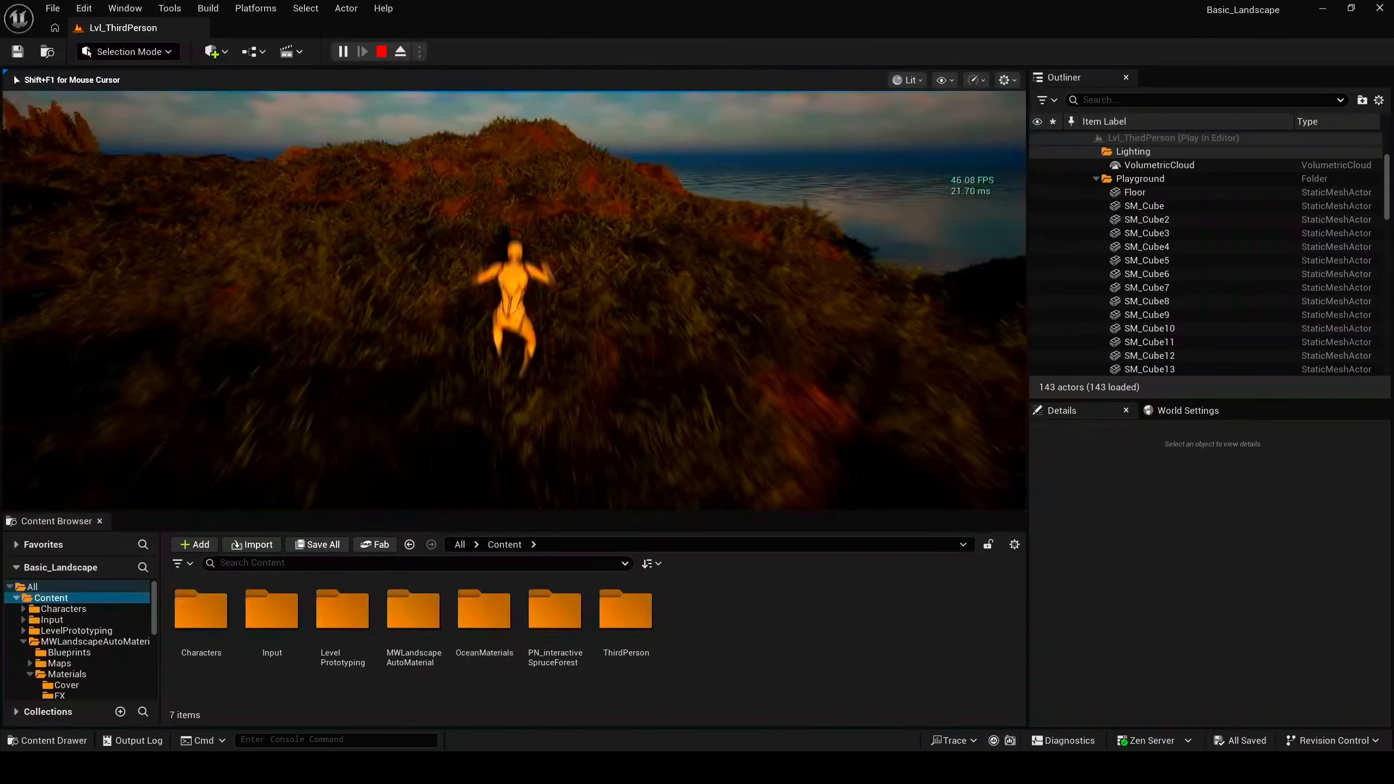
{"action": "key", "text": "Escape"}
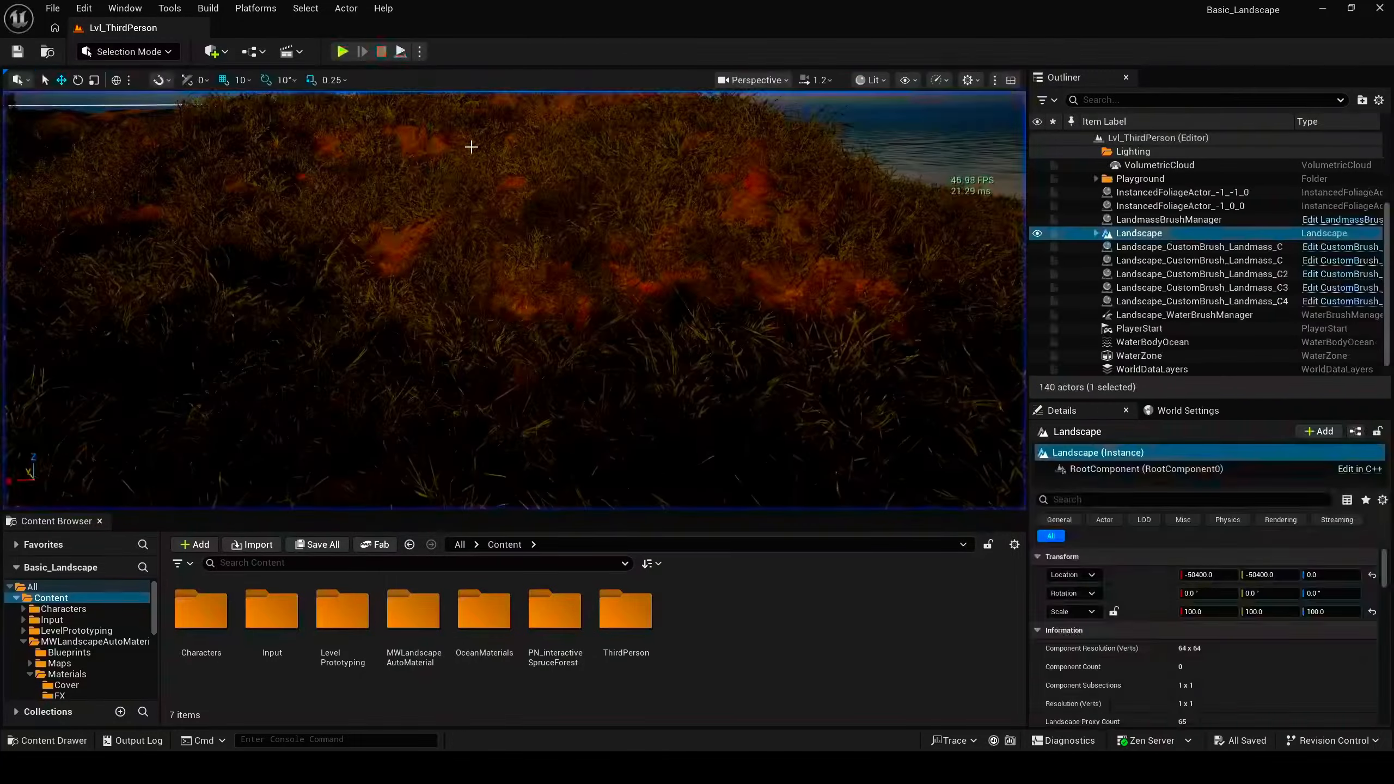
{"action": "left_click", "coordinate": [85, 8]}
{"action": "left_click", "coordinate": [125, 8]}
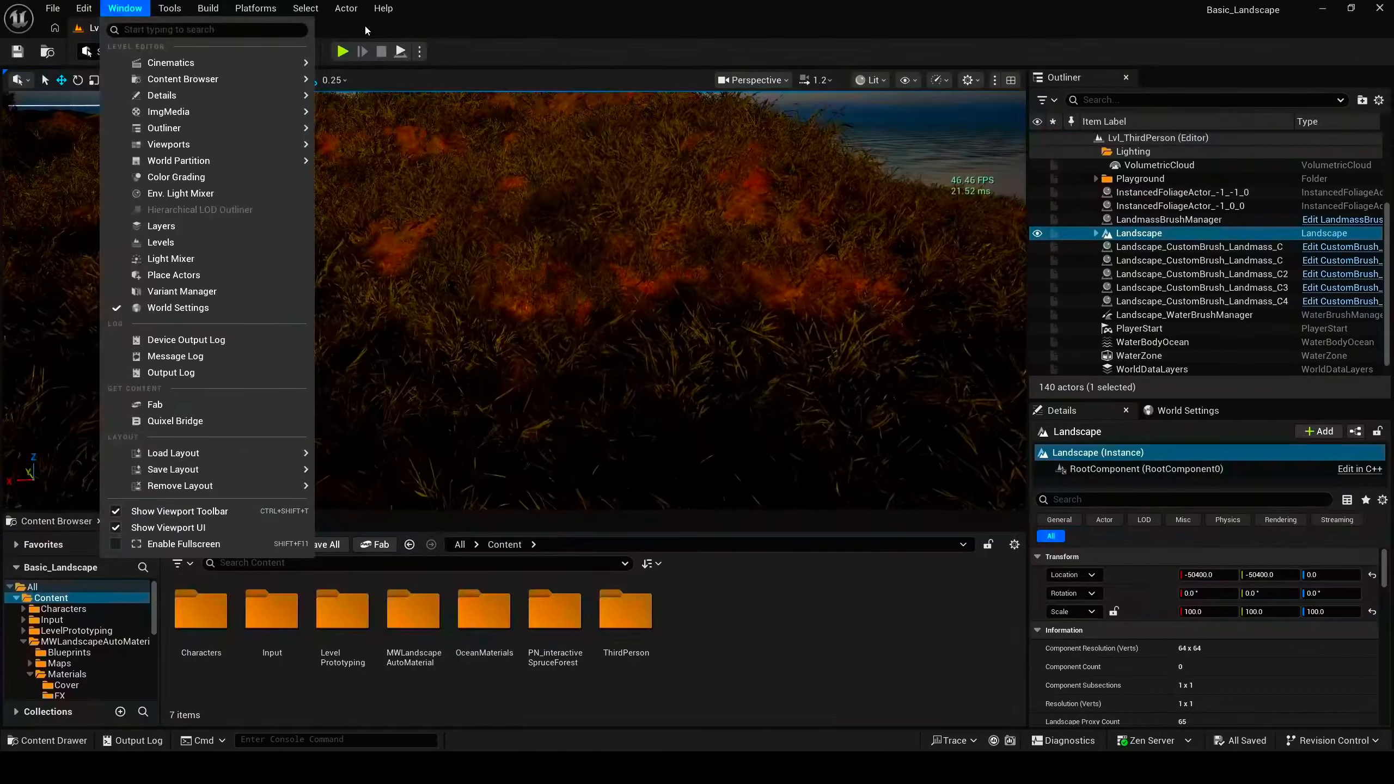
{"action": "mouse_move", "coordinate": [353, 10]}
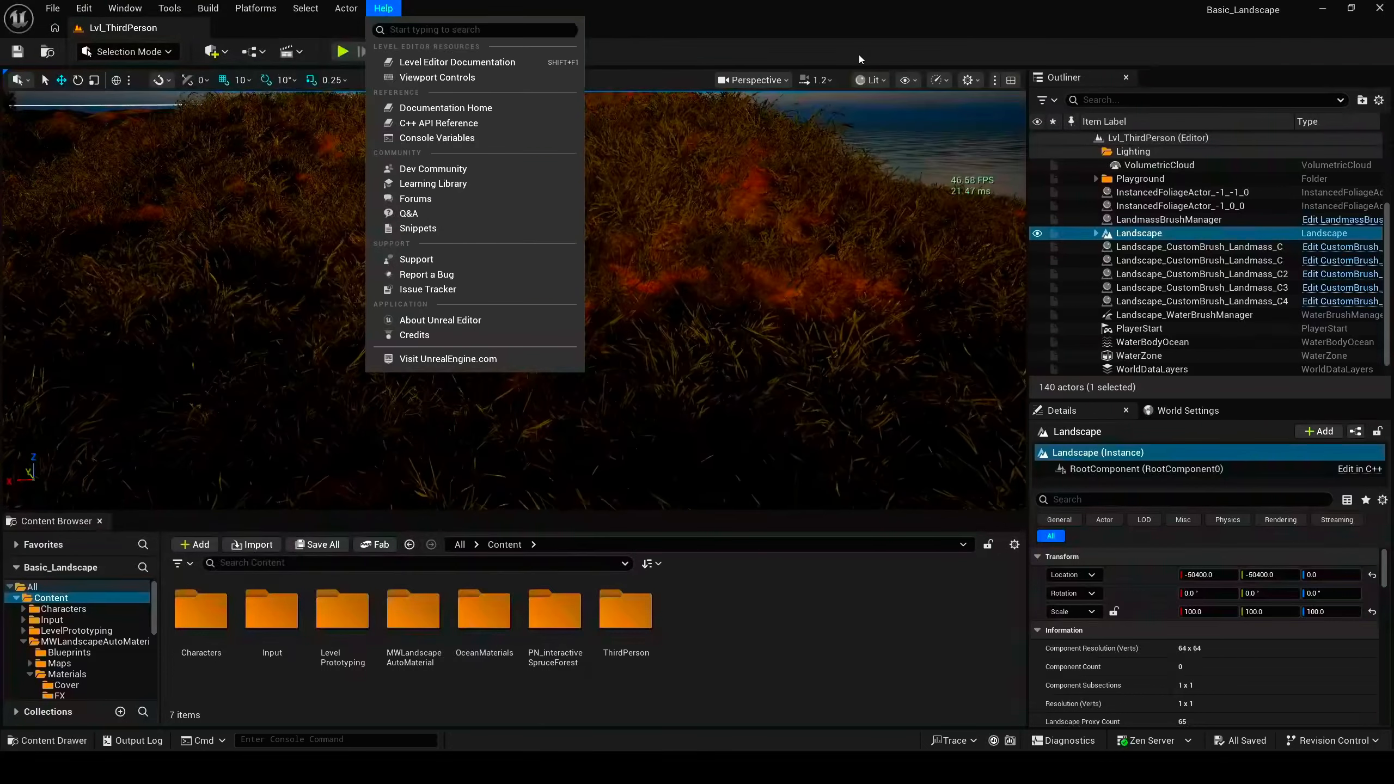
{"action": "mouse_move", "coordinate": [132, 14]}
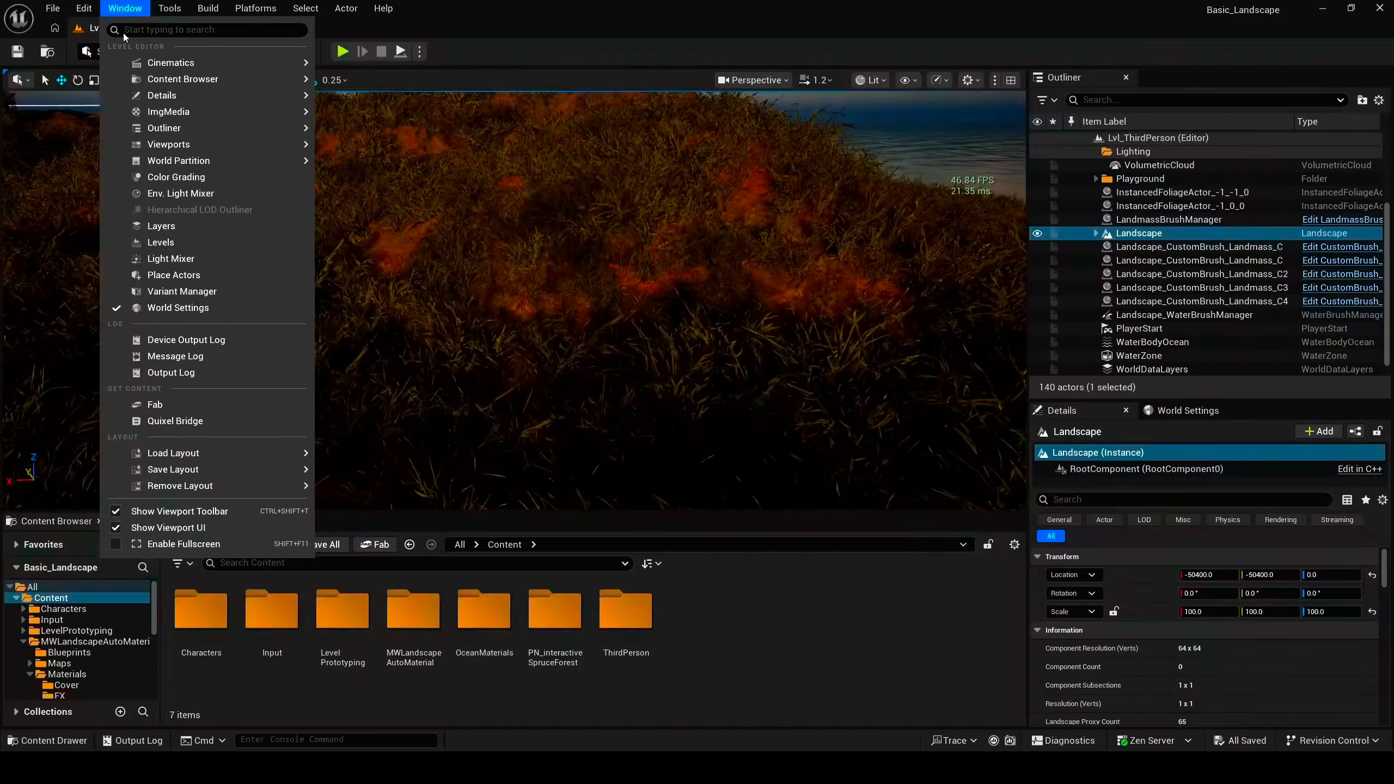
{"action": "mouse_move", "coordinate": [85, 9]}
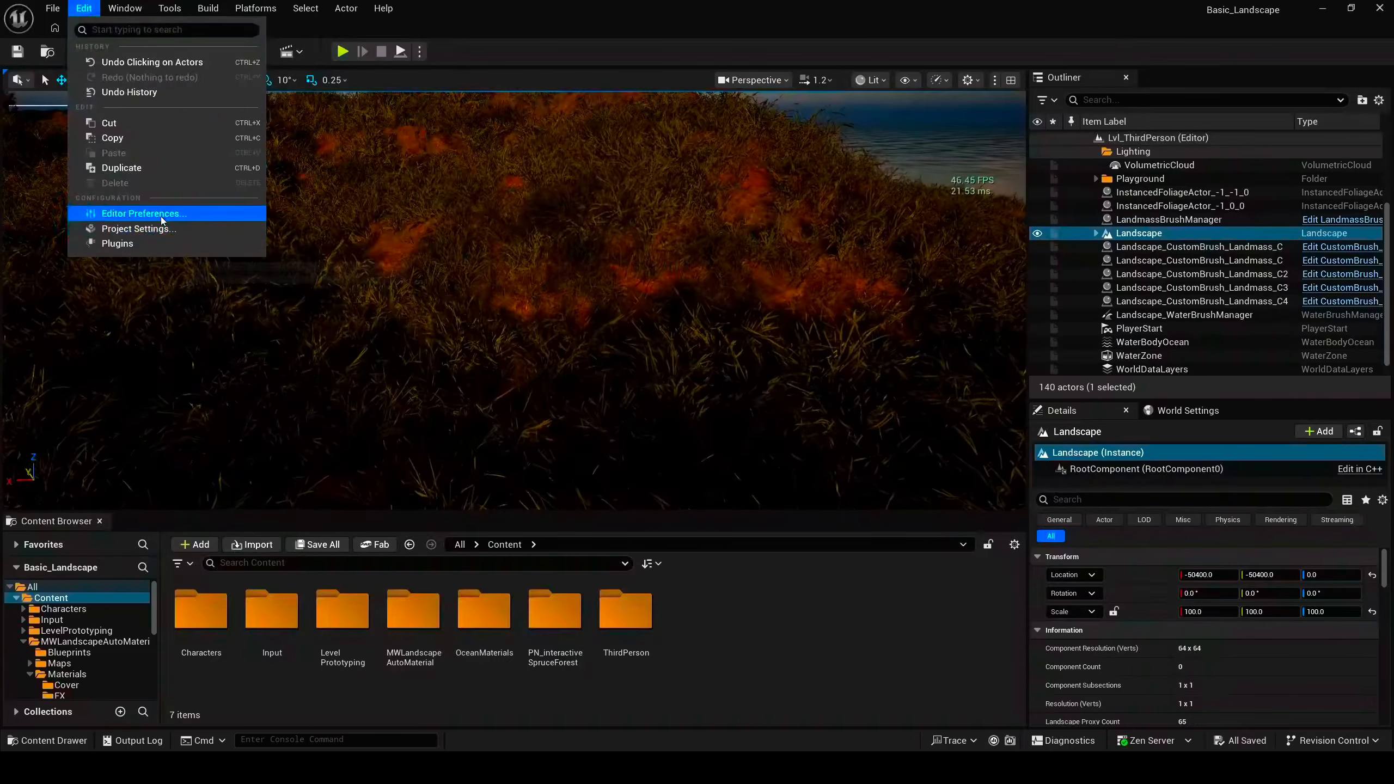
{"action": "mouse_move", "coordinate": [215, 8]}
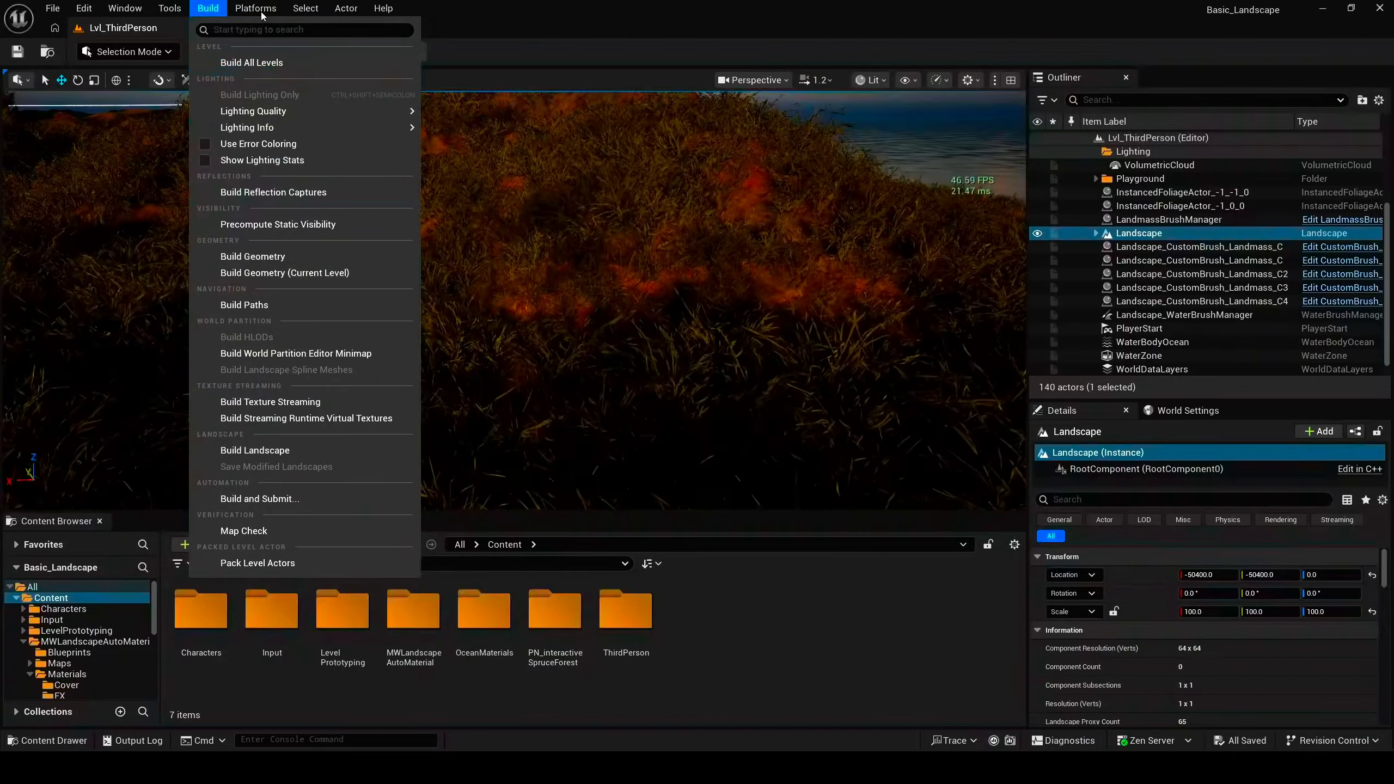
{"action": "mouse_move", "coordinate": [263, 13]}
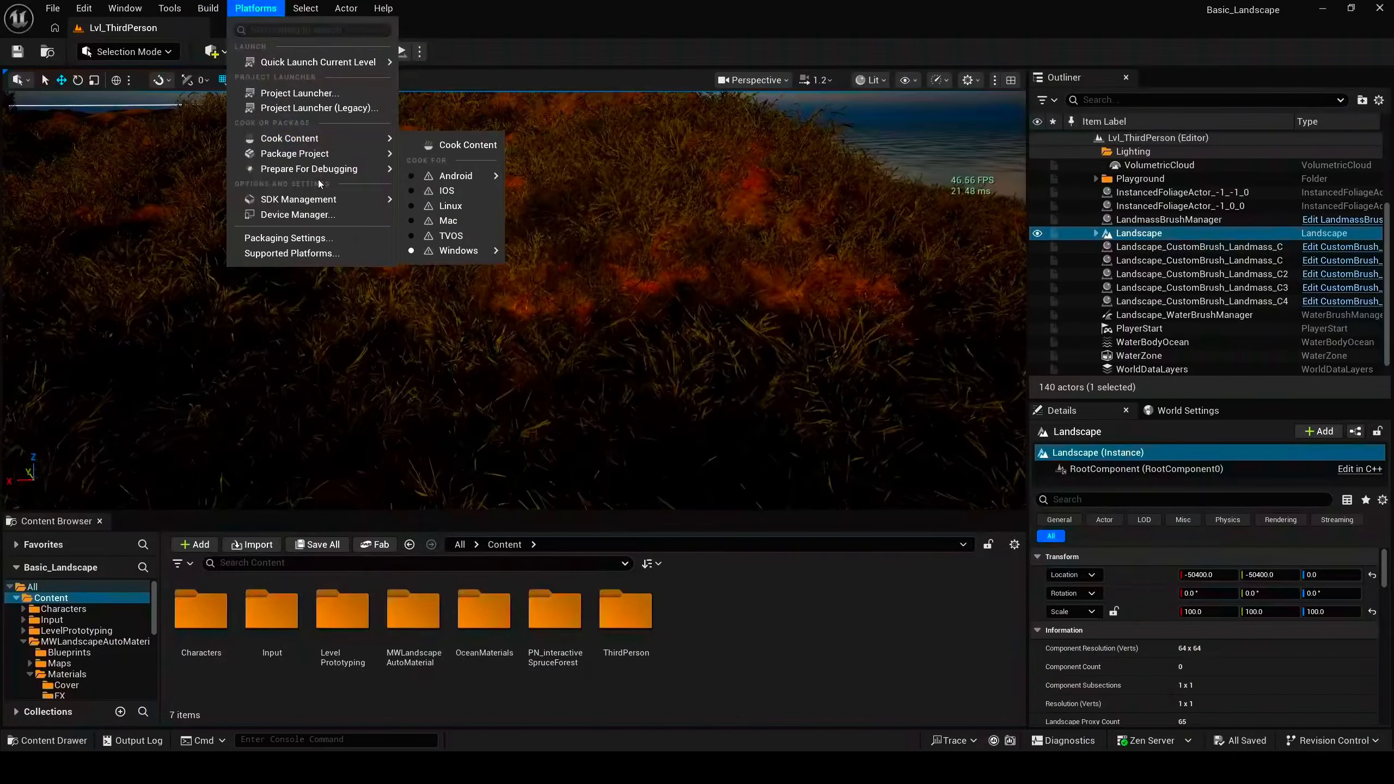
{"action": "left_click", "coordinate": [1146, 49]}
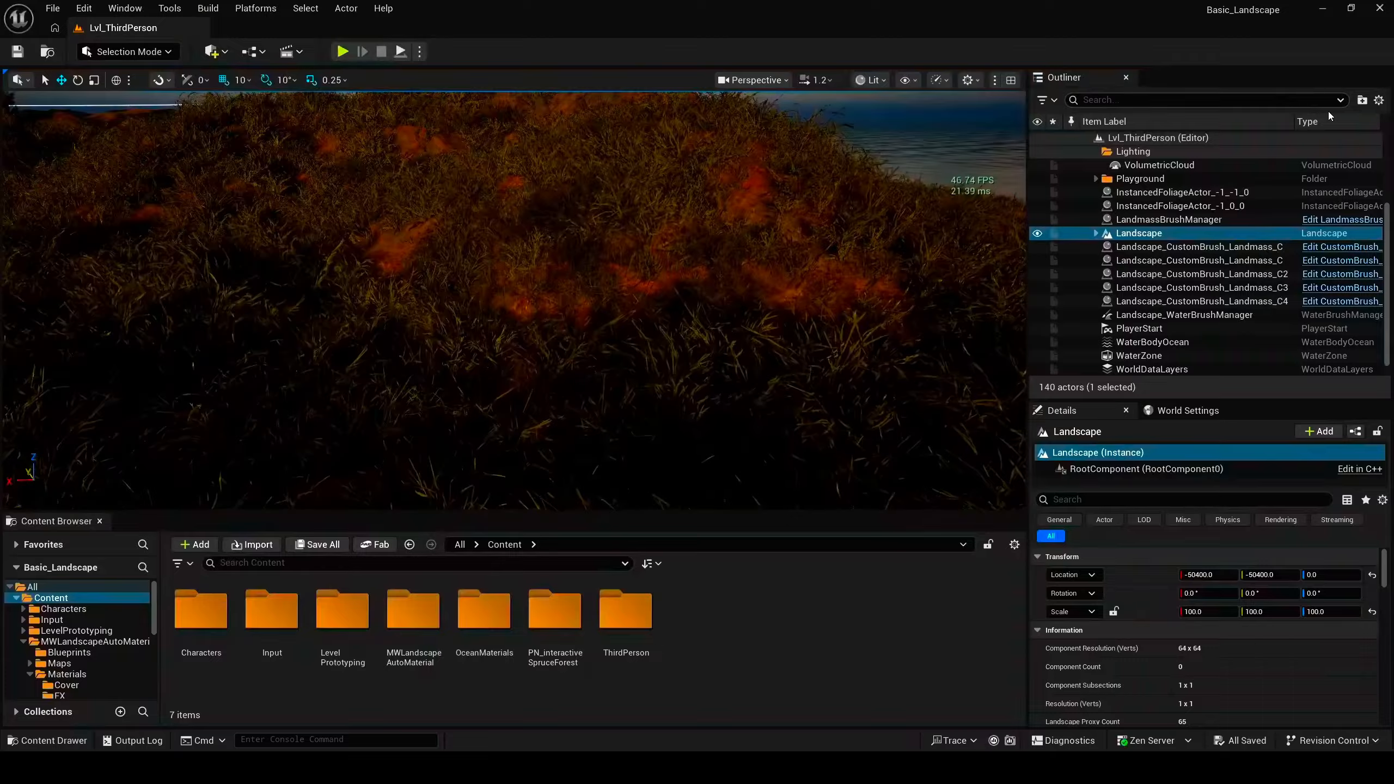
{"action": "left_click", "coordinate": [1379, 100]}
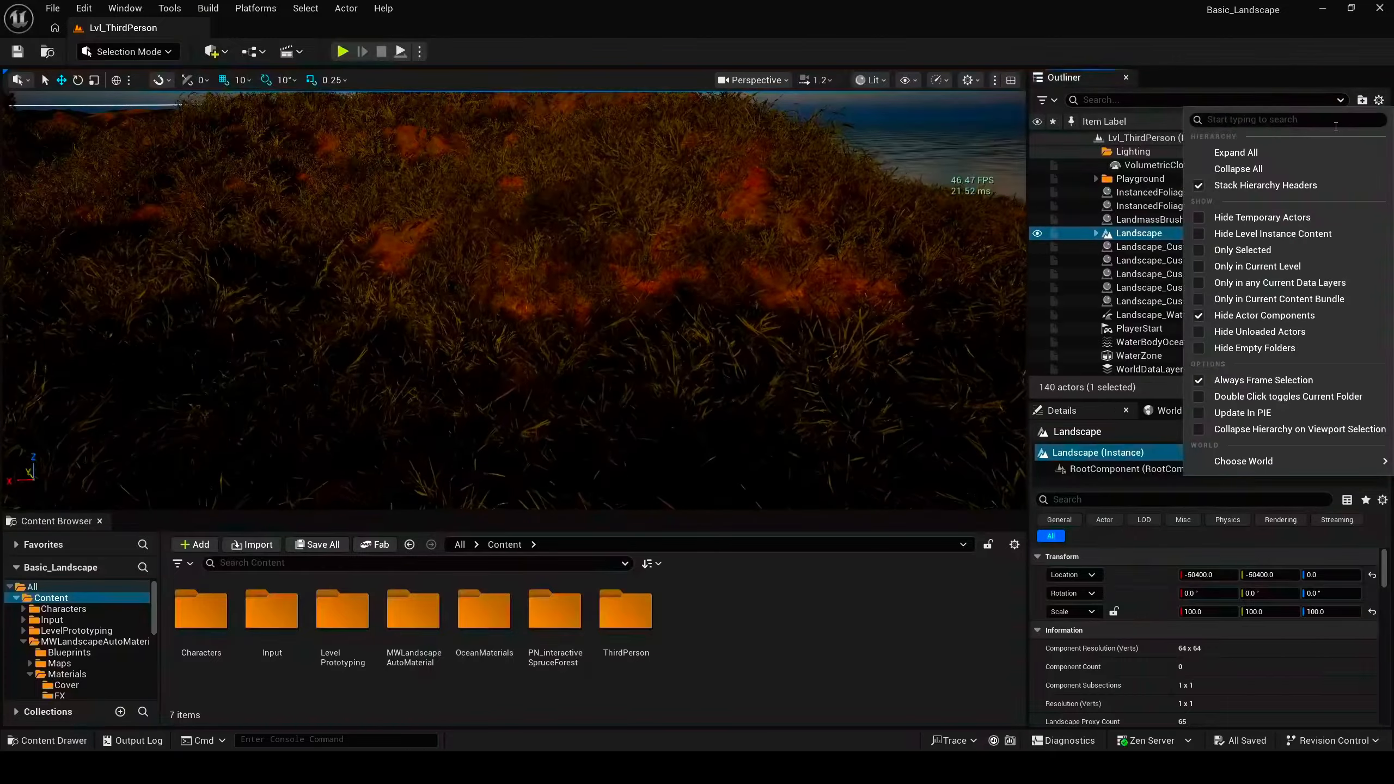
{"action": "mouse_move", "coordinate": [1257, 468]}
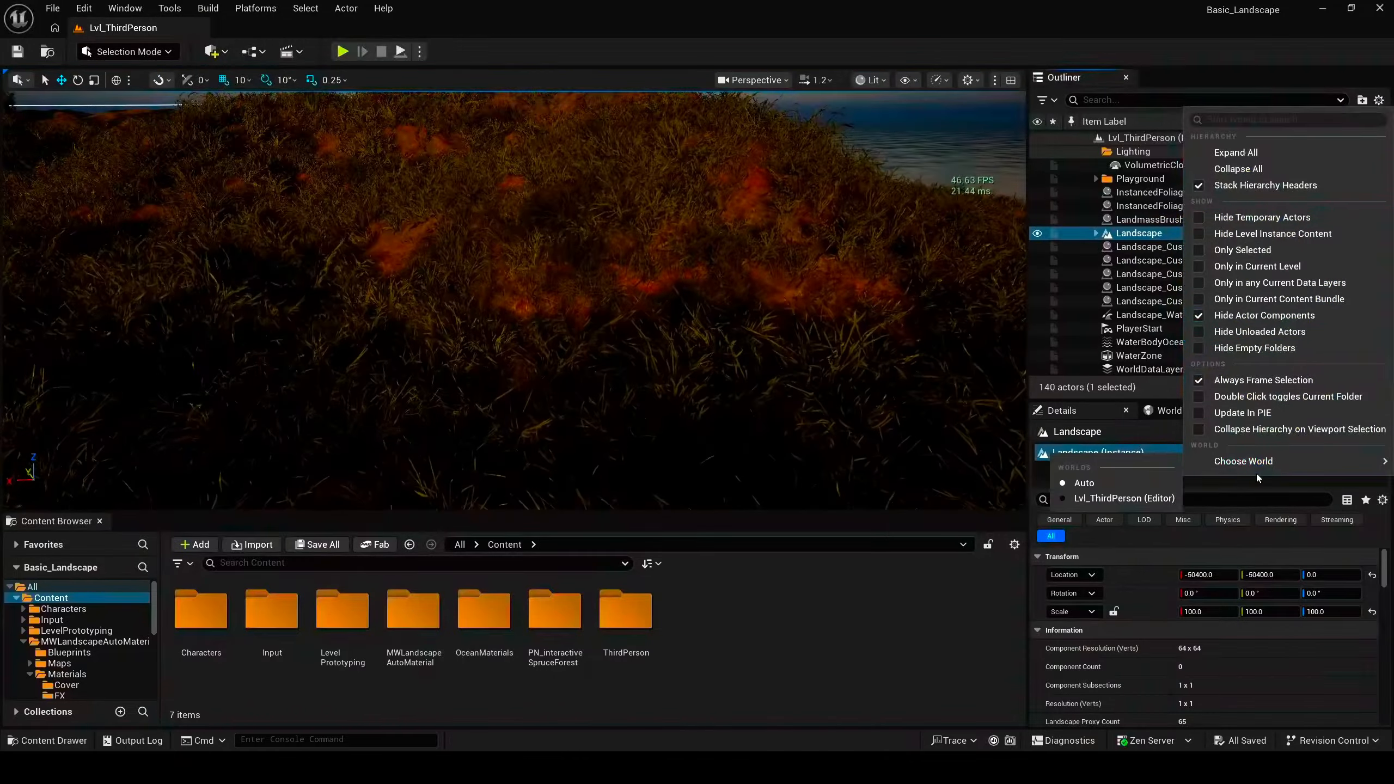
{"action": "left_click", "coordinate": [1310, 76]}
{"action": "left_click", "coordinate": [1047, 100]}
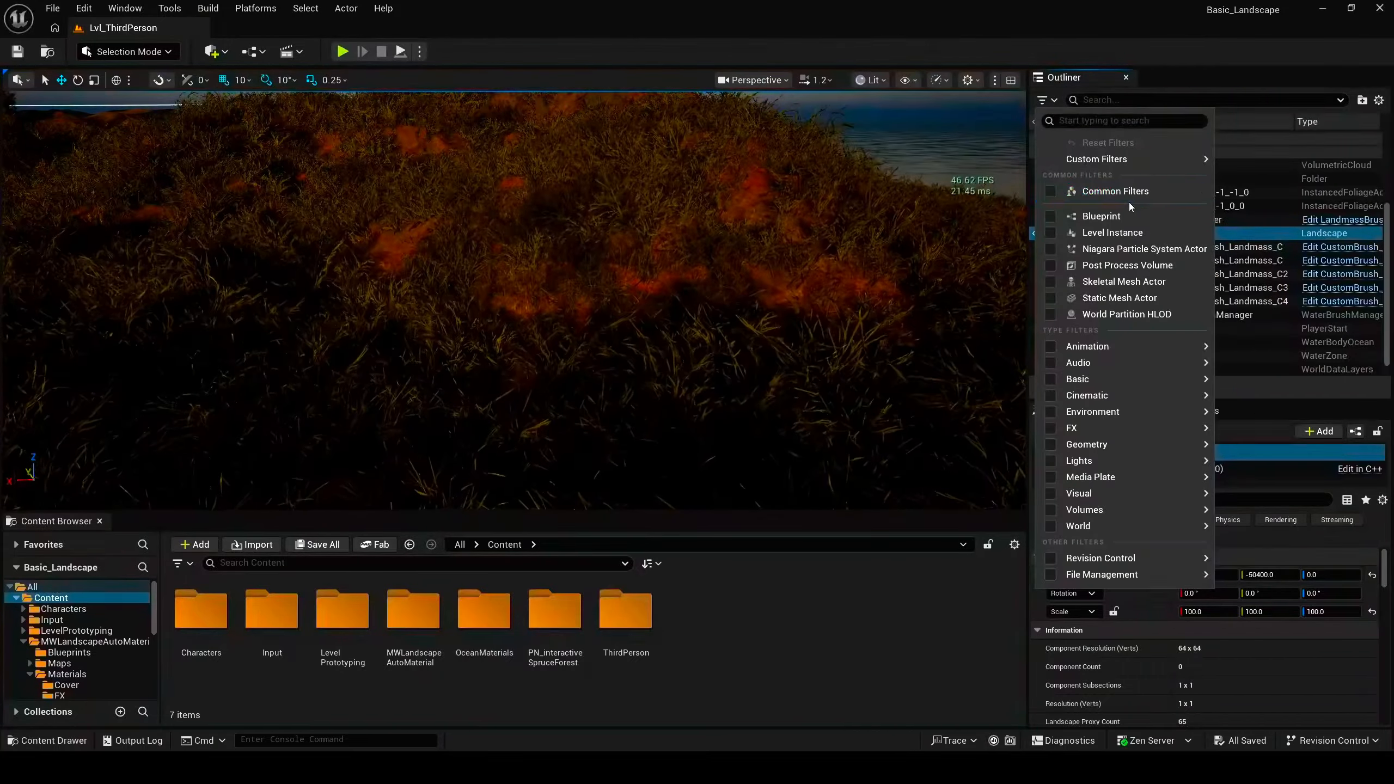
{"action": "left_click", "coordinate": [1168, 49]}
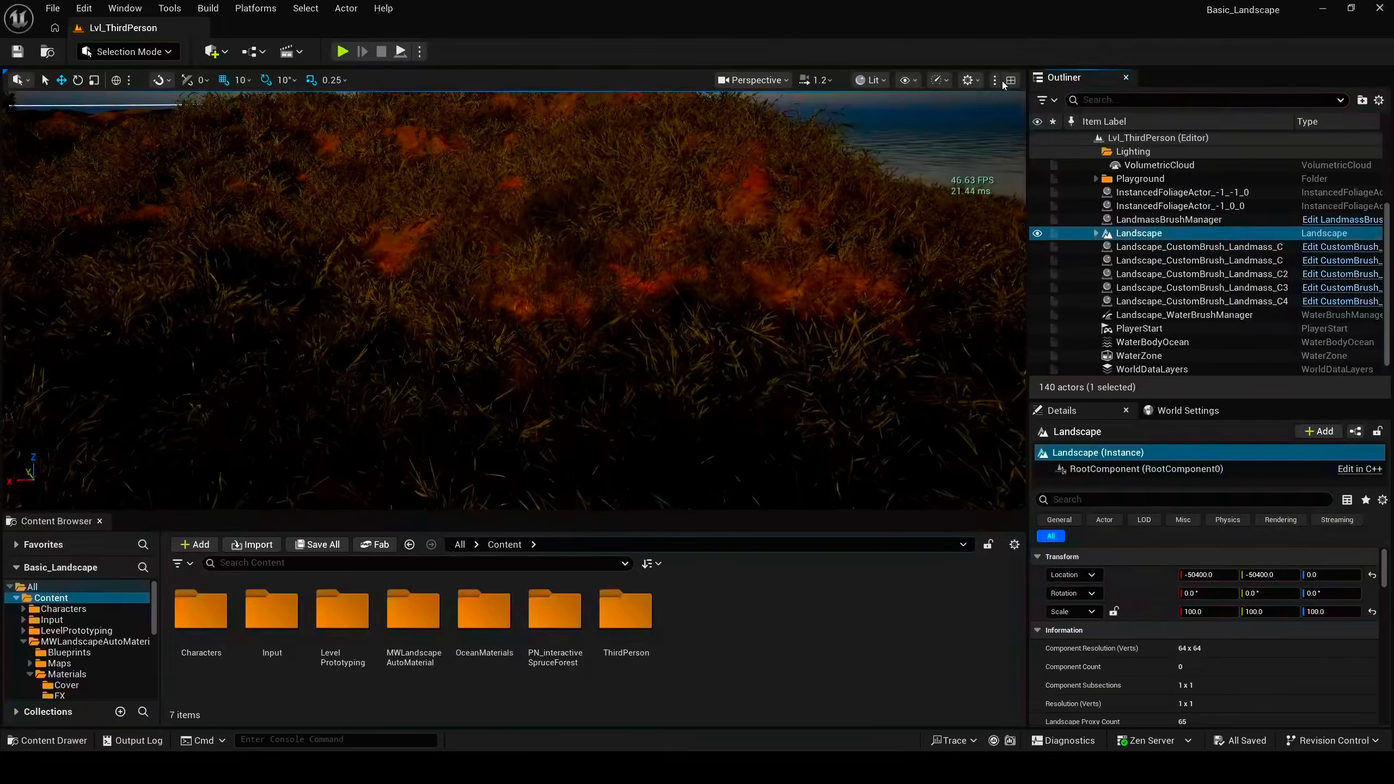
{"action": "left_click", "coordinate": [1012, 80]}
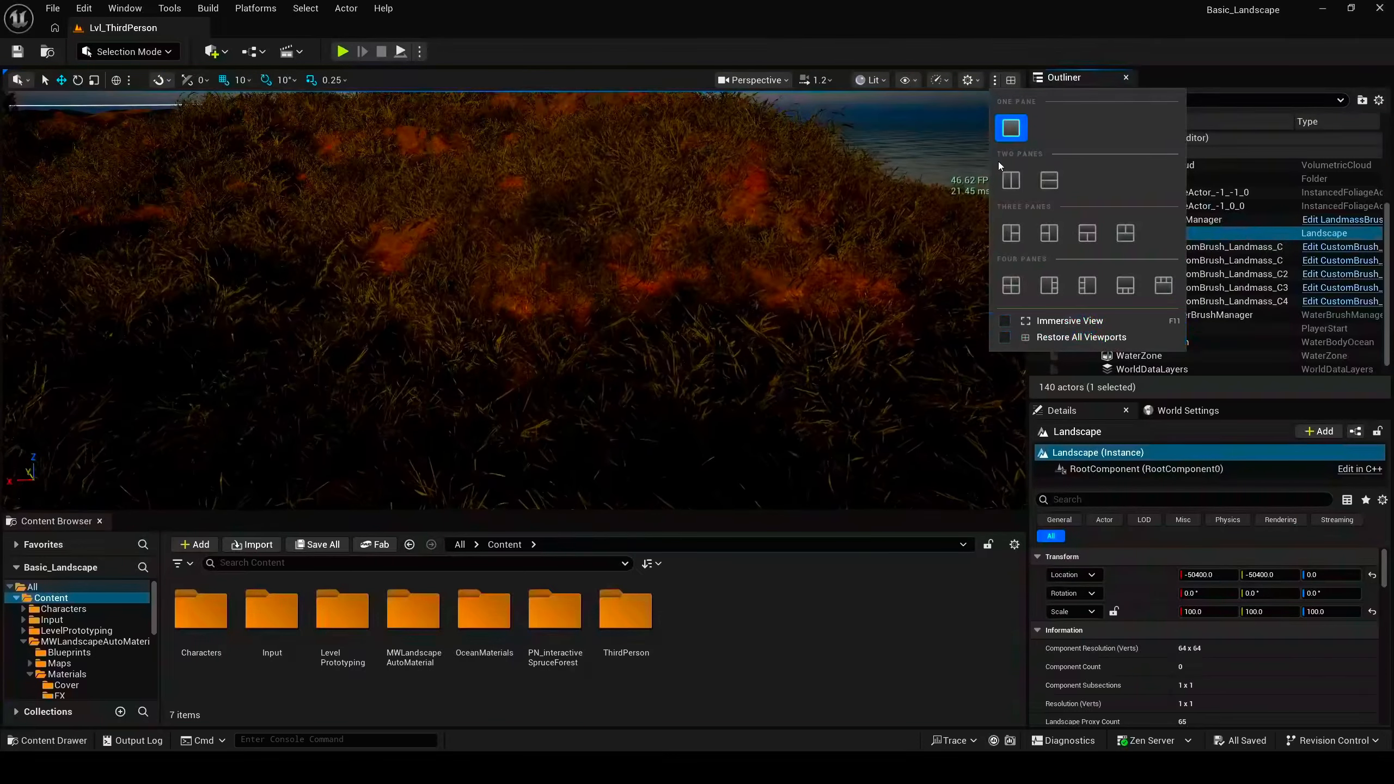
{"action": "left_click", "coordinate": [972, 83]}
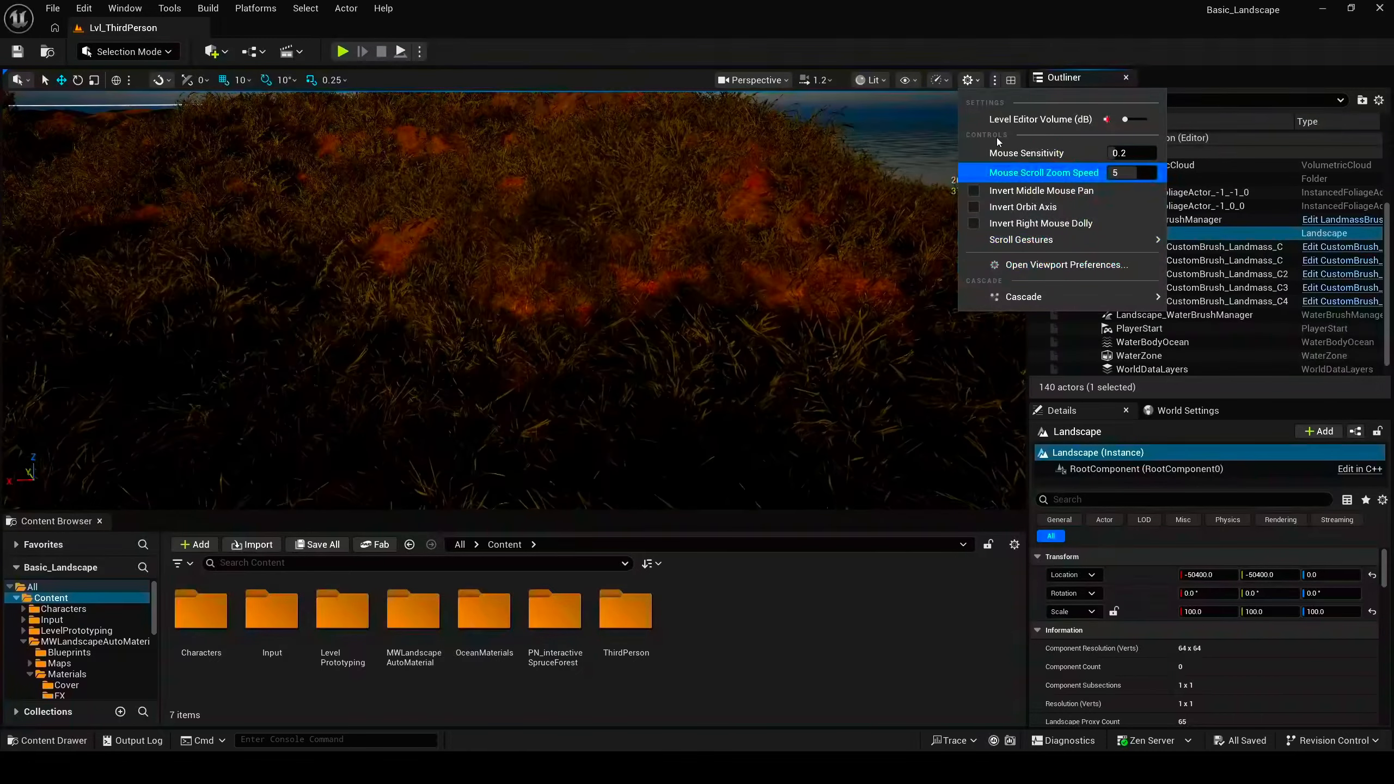
Step: Set the viewport's material quality level to Medium
{"action": "left_click", "coordinate": [927, 83]}
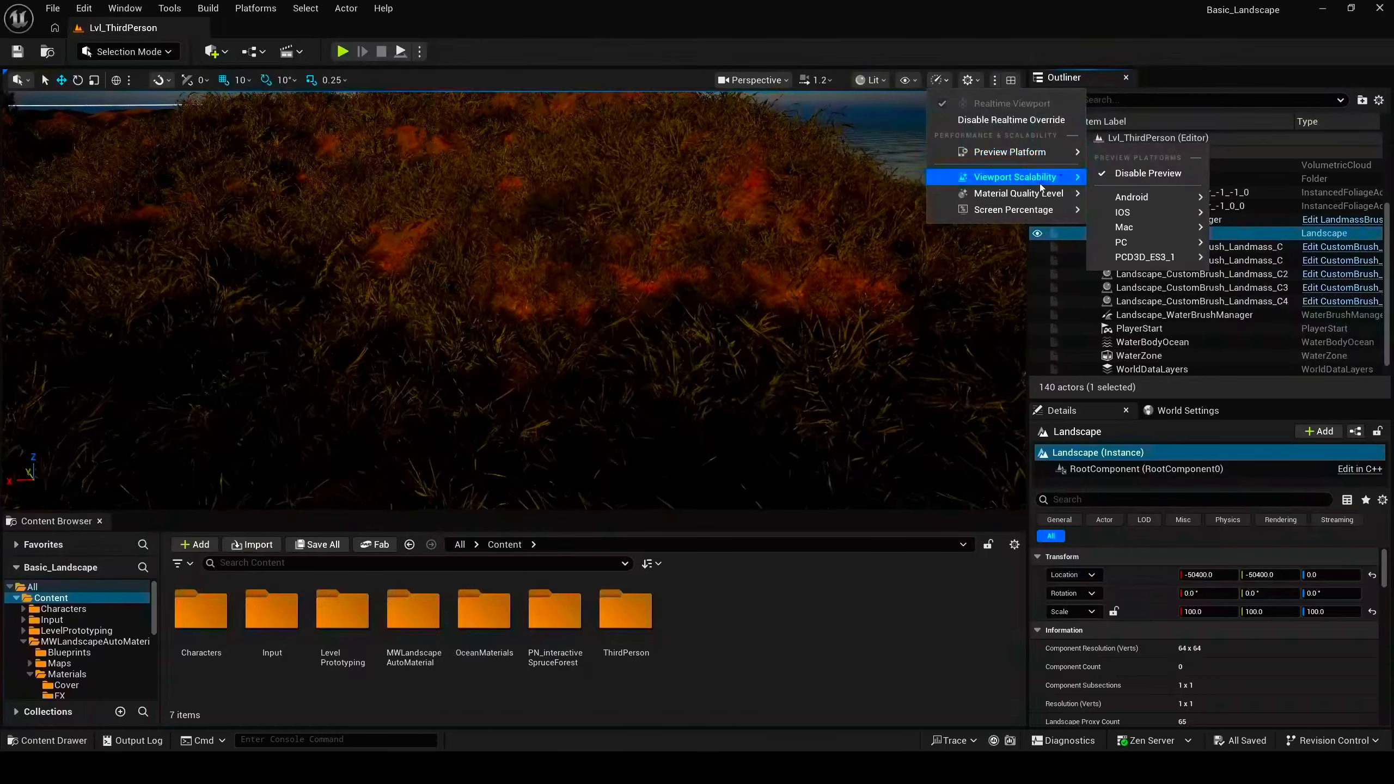
{"action": "mouse_move", "coordinate": [1030, 195]}
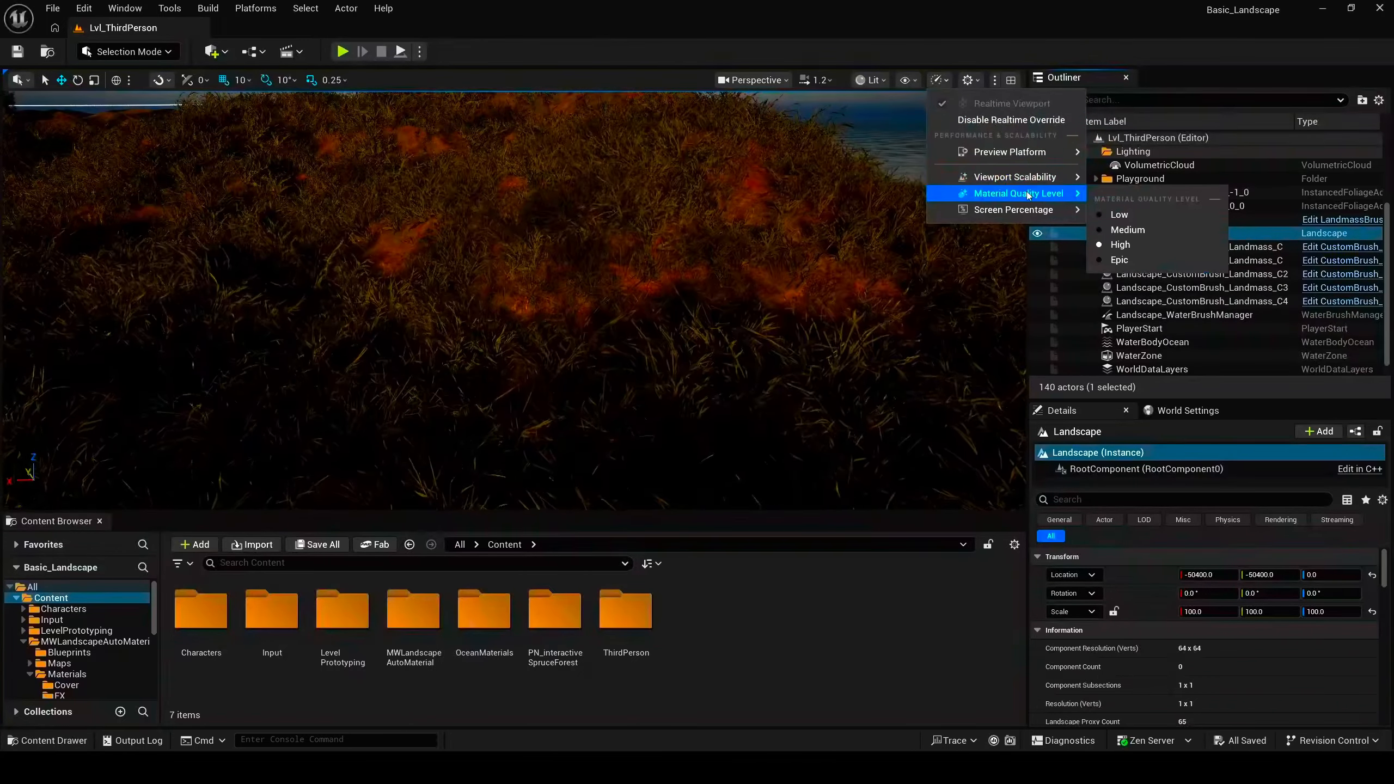
{"action": "left_click", "coordinate": [1131, 231]}
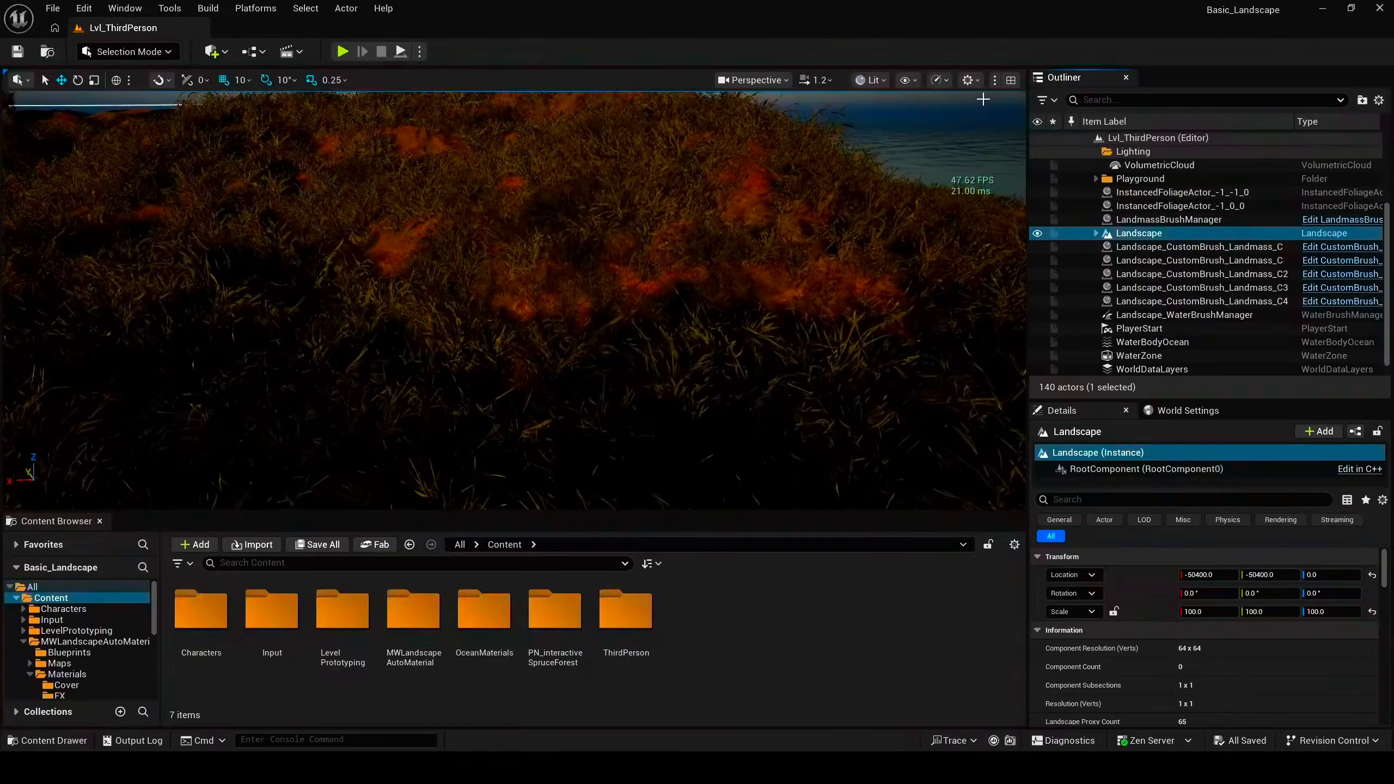
Step: Set all viewport scalability groups to High quality
{"action": "left_click", "coordinate": [964, 83]}
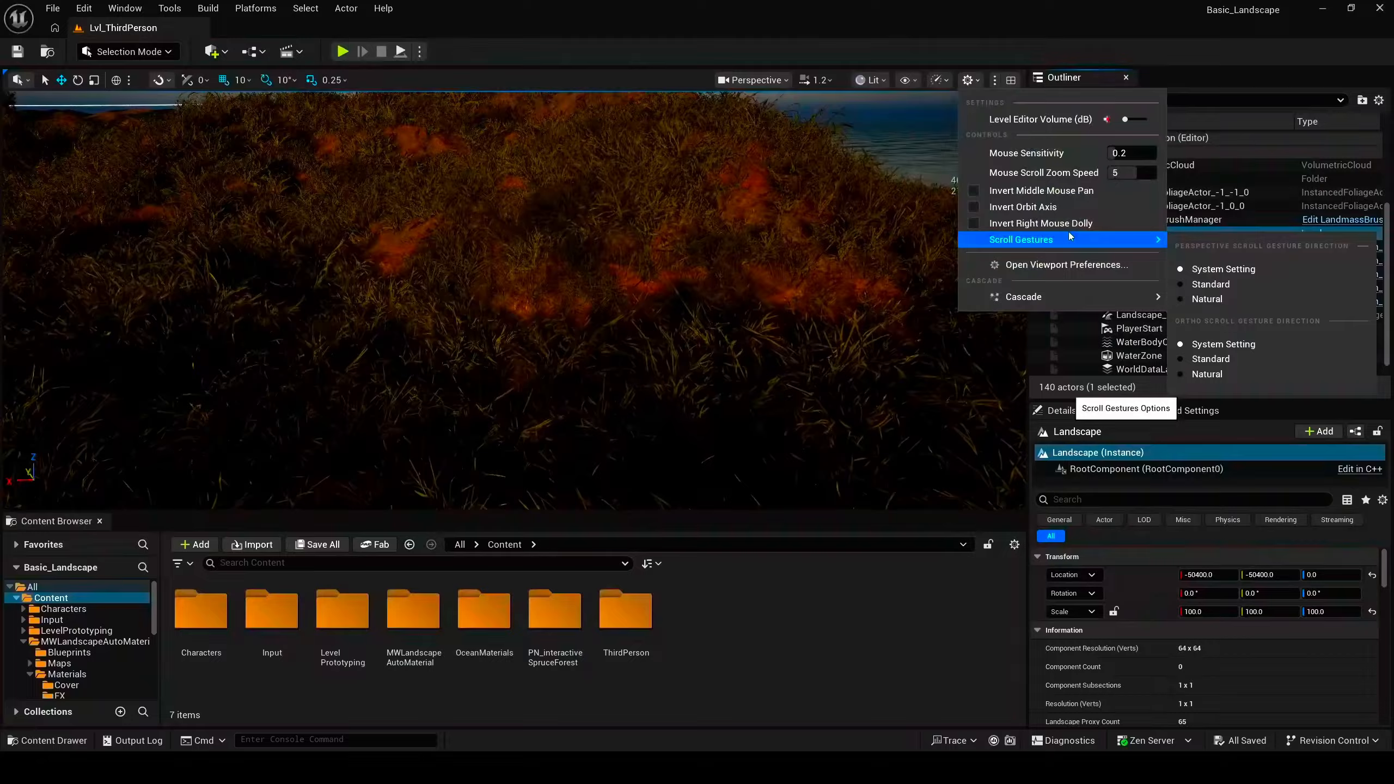
{"action": "left_click", "coordinate": [948, 82]}
{"action": "mouse_move", "coordinate": [1032, 152]}
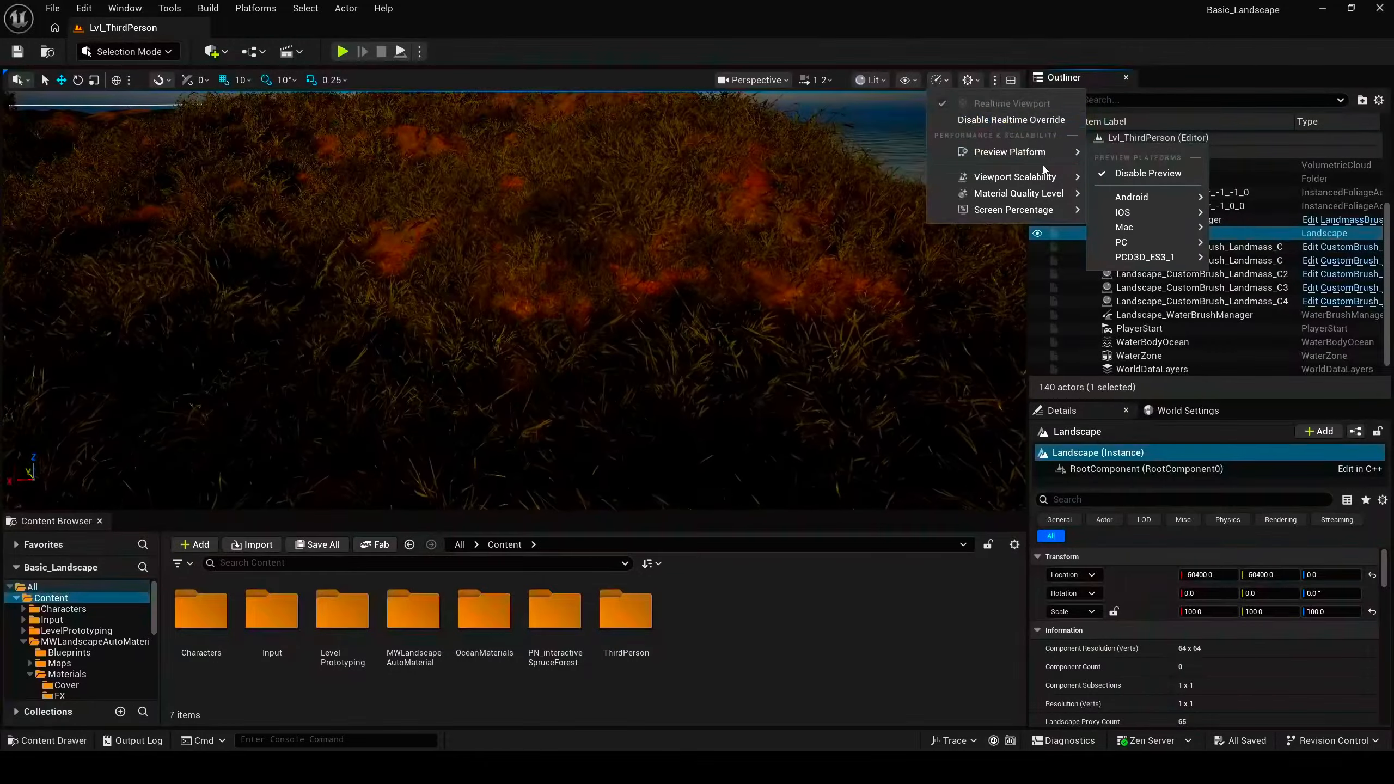
{"action": "mouse_move", "coordinate": [1044, 180]}
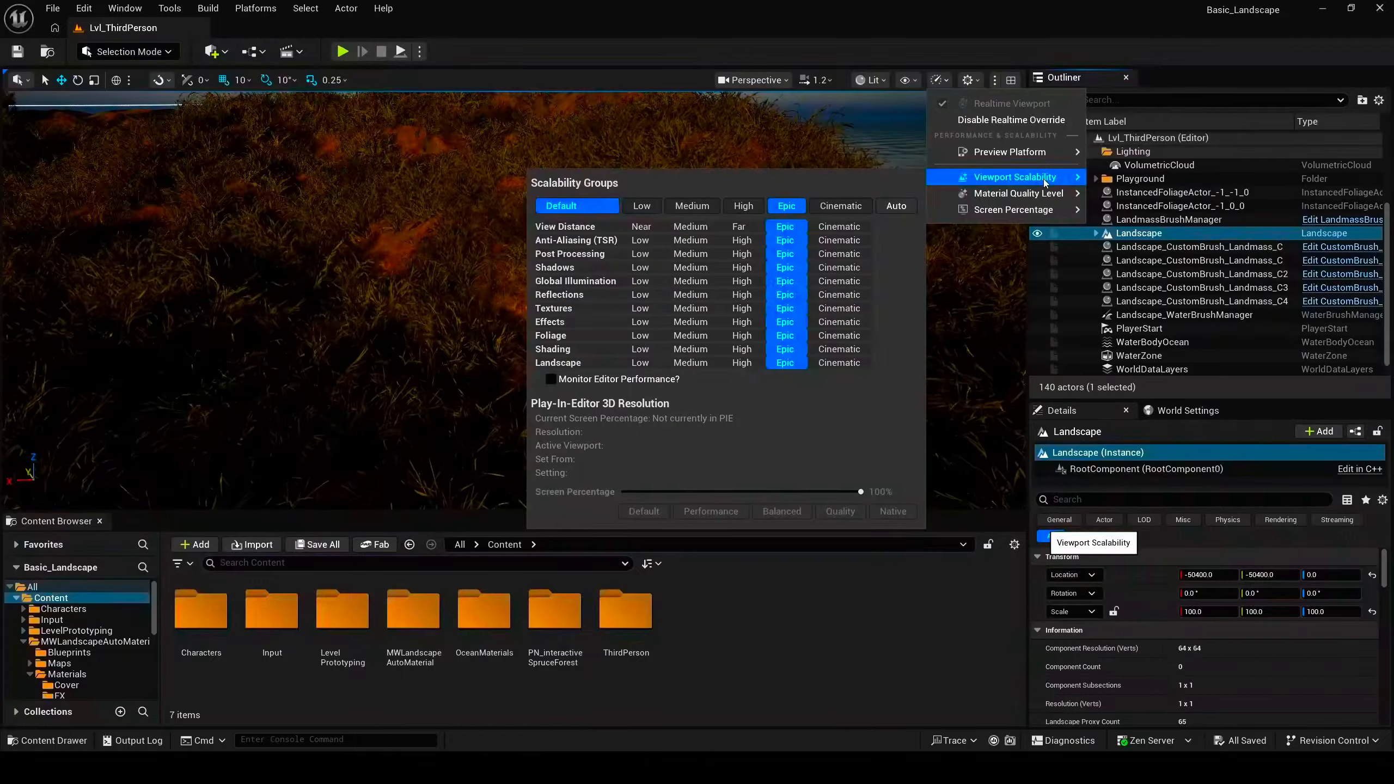
{"action": "left_click", "coordinate": [722, 208]}
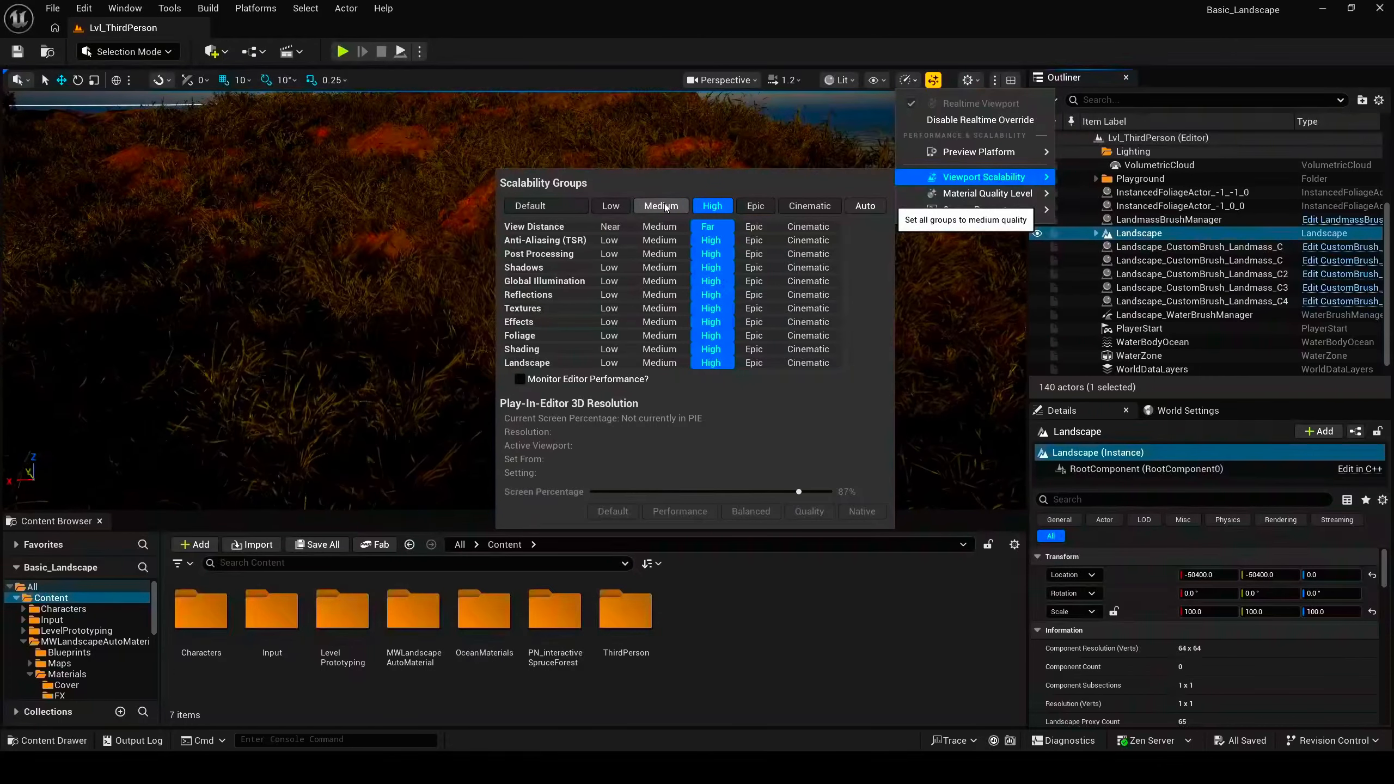
{"action": "left_click", "coordinate": [653, 80]}
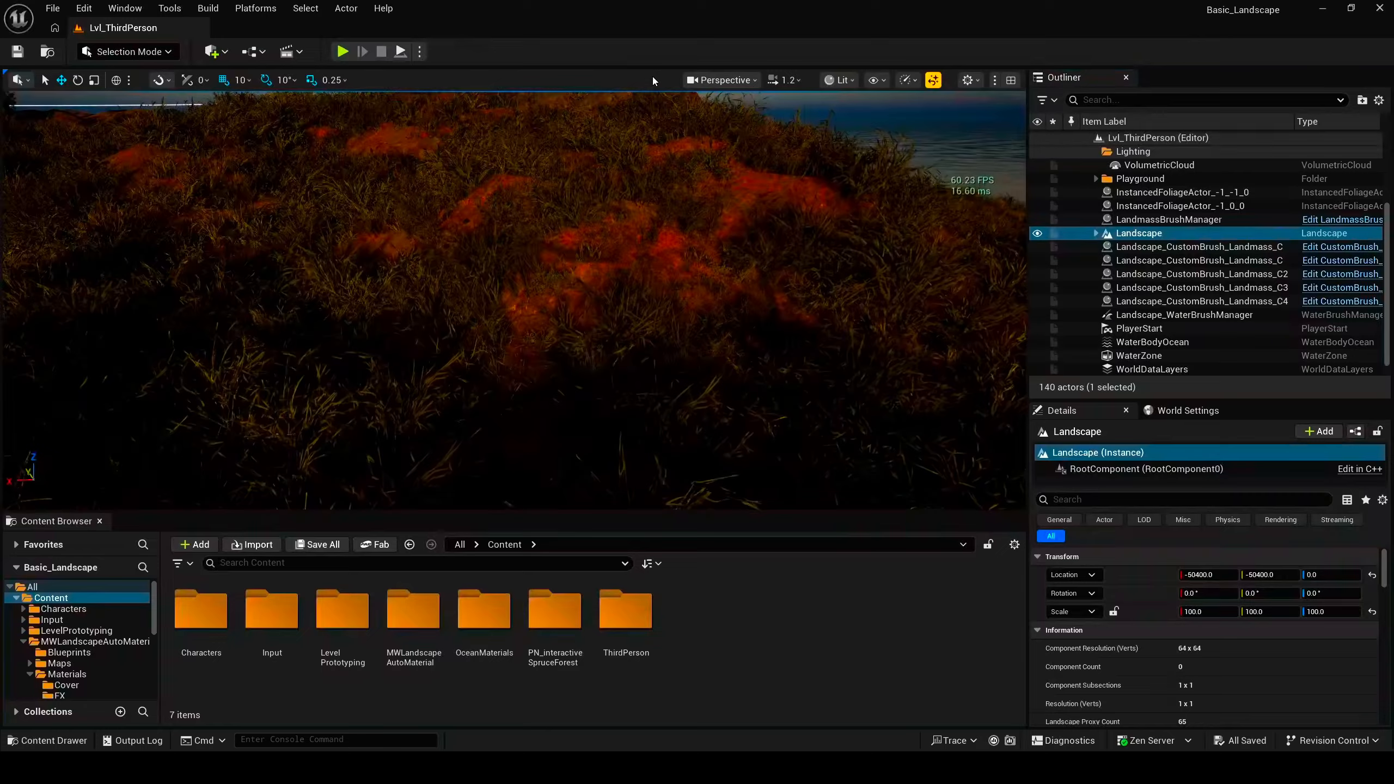
Step: Look over the sunset, forest and mountains in the viewport, and check the GPU performance in Task Manager
{"action": "right_click_drag", "start_coordinate": [652, 219], "coordinate": [845, 165]}
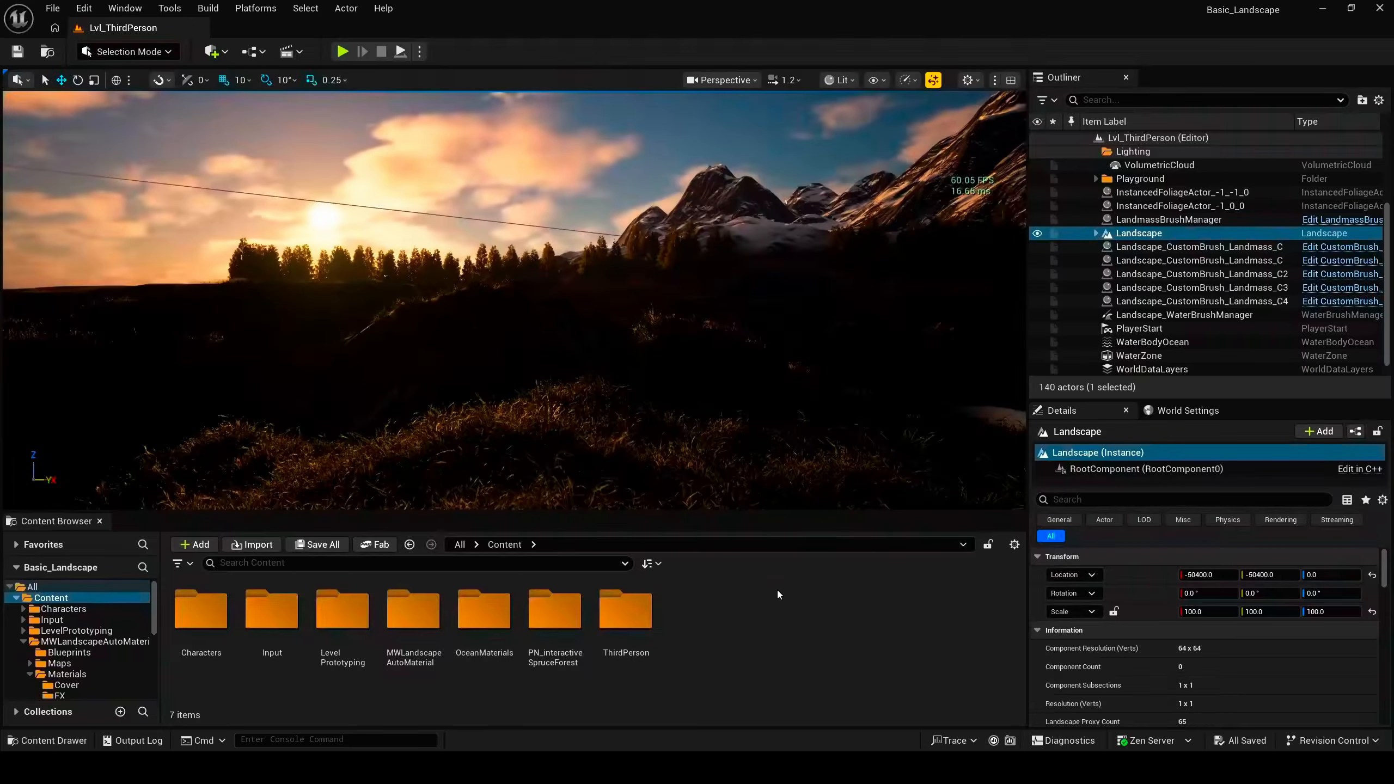
{"action": "key", "text": "ctrl+shift+Escape"}
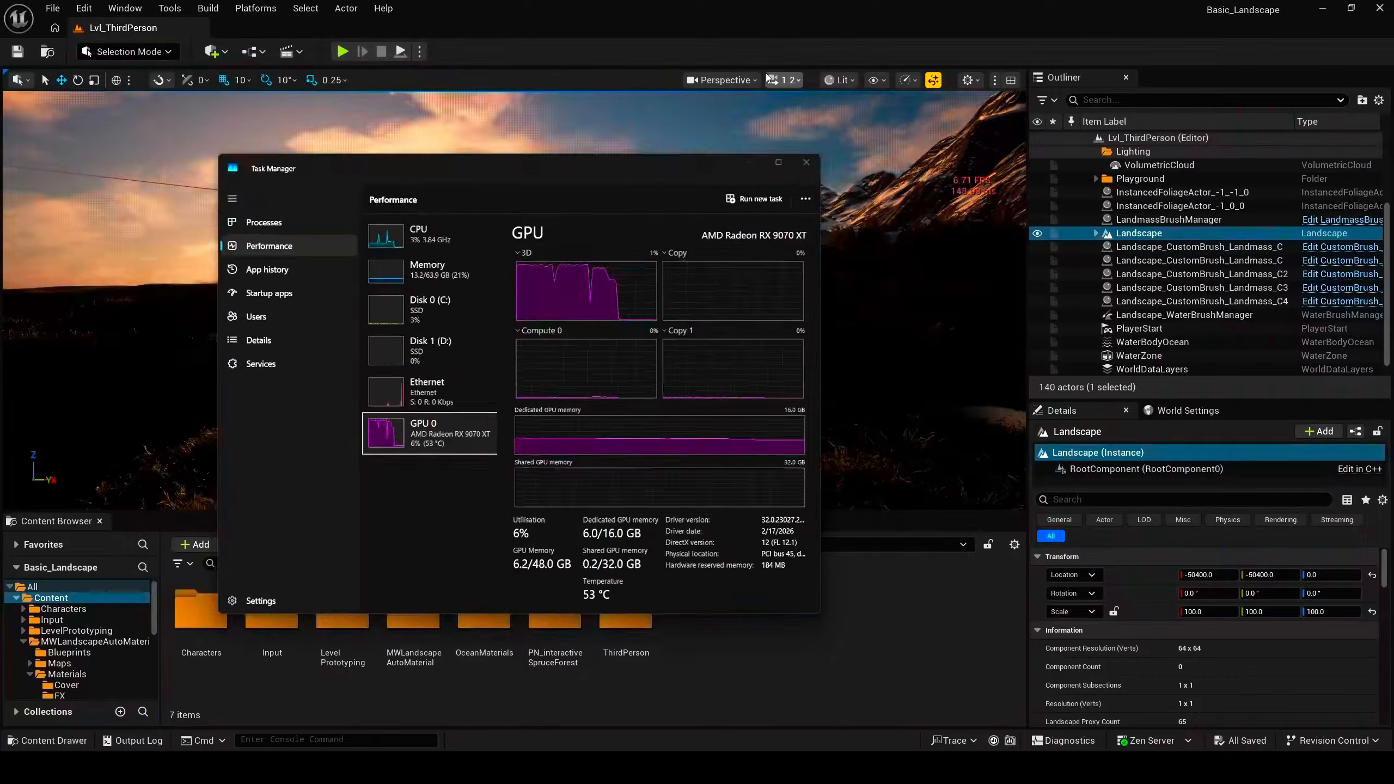
{"action": "left_click", "coordinate": [772, 72]}
{"action": "right_click_drag", "start_coordinate": [513, 301], "coordinate": [576, 269]}
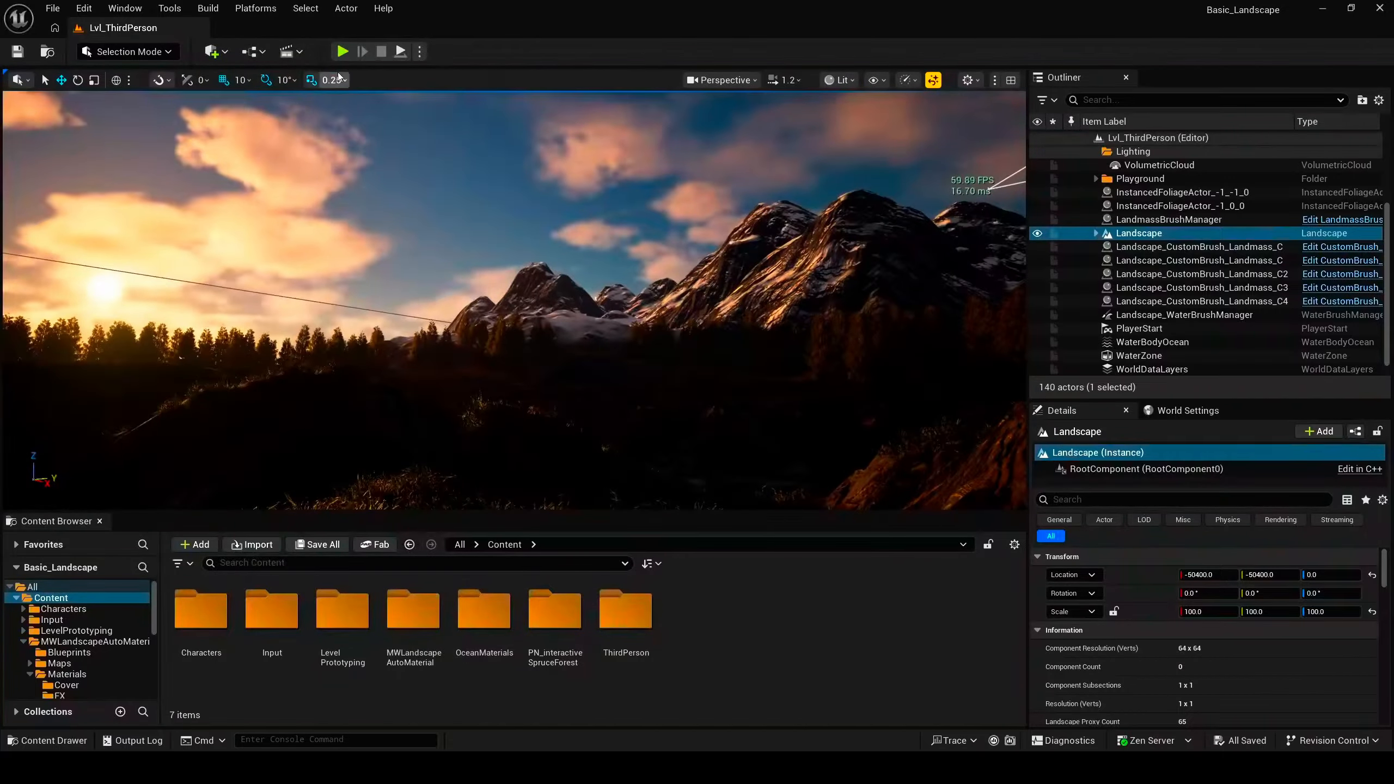
Step: Start a play session and run and jump with the character across the grassy hills near the sea and the mountains
{"action": "left_click", "coordinate": [342, 52]}
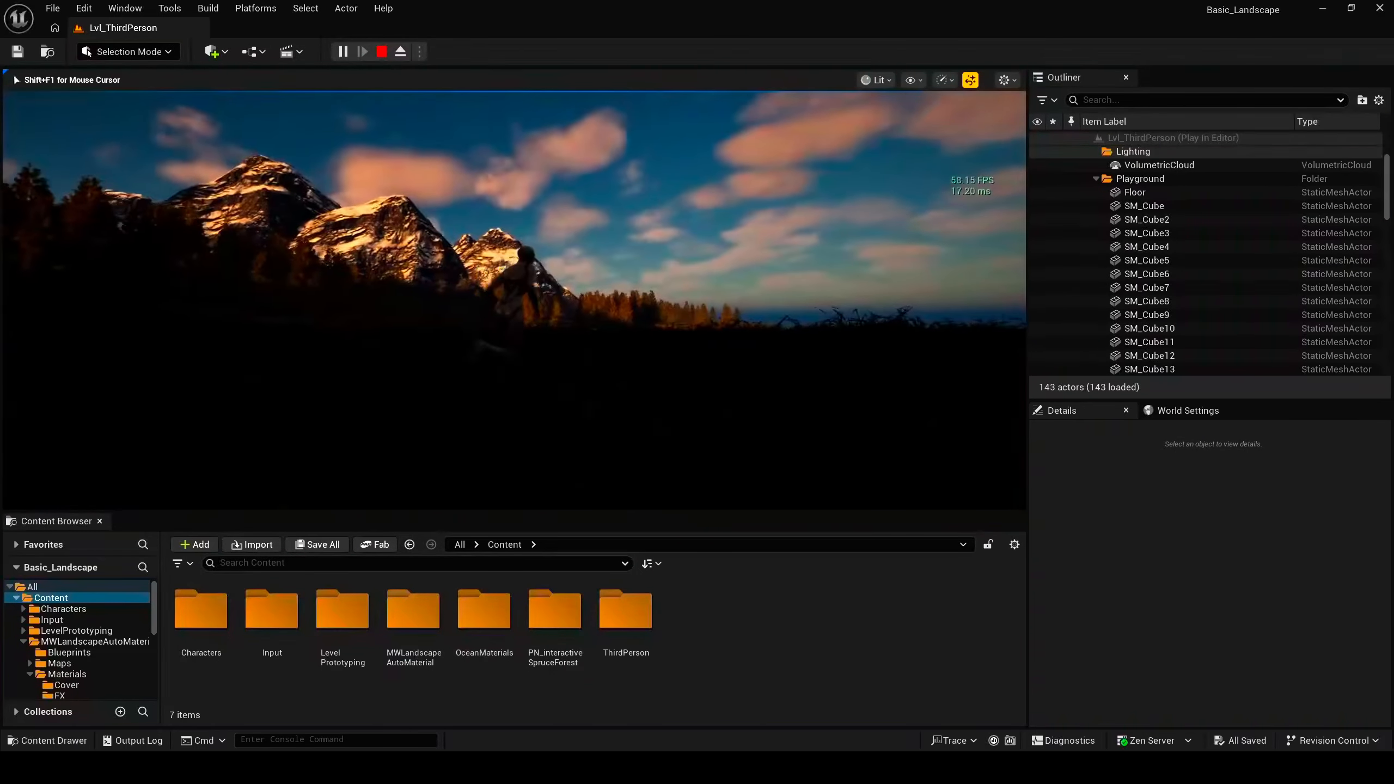
{"action": "key", "text": "w"}
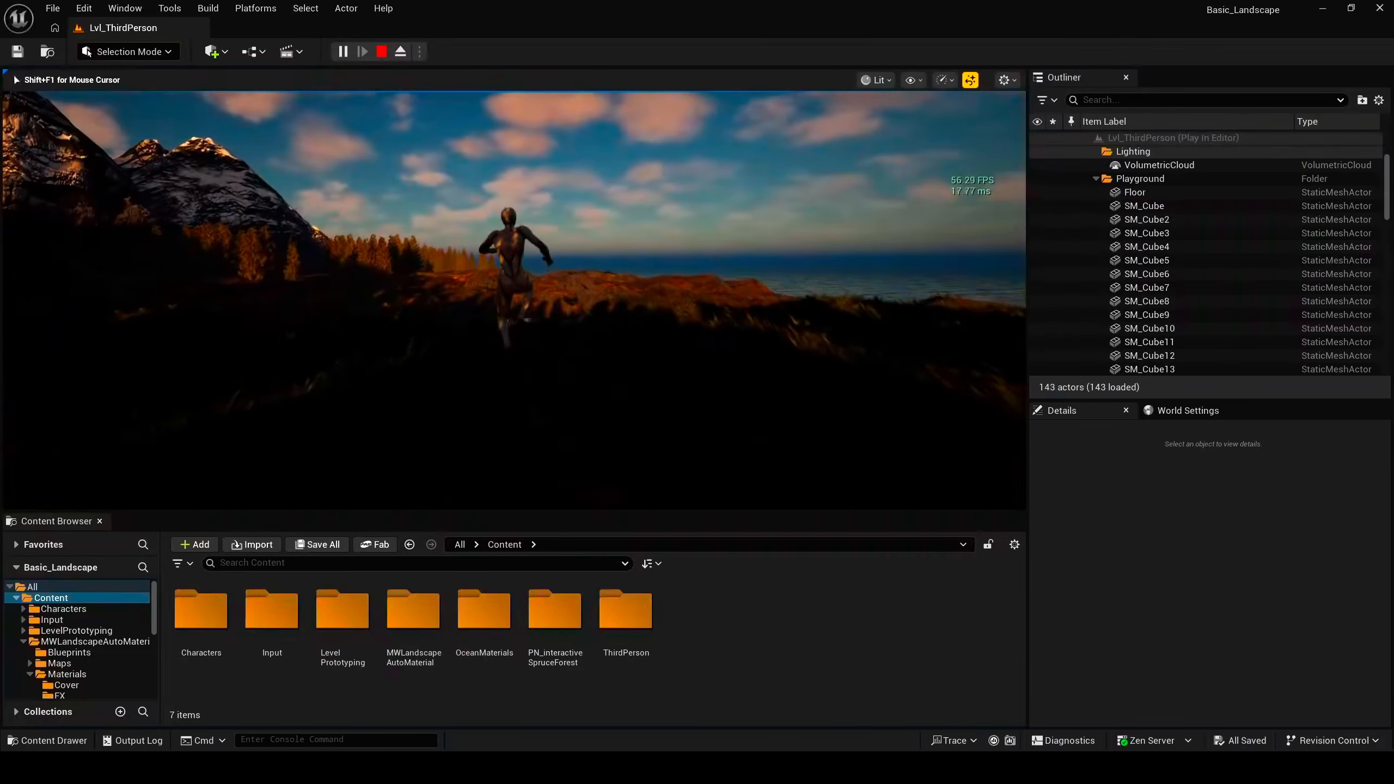
{"action": "key", "text": "space"}
{"action": "key", "text": "space"}
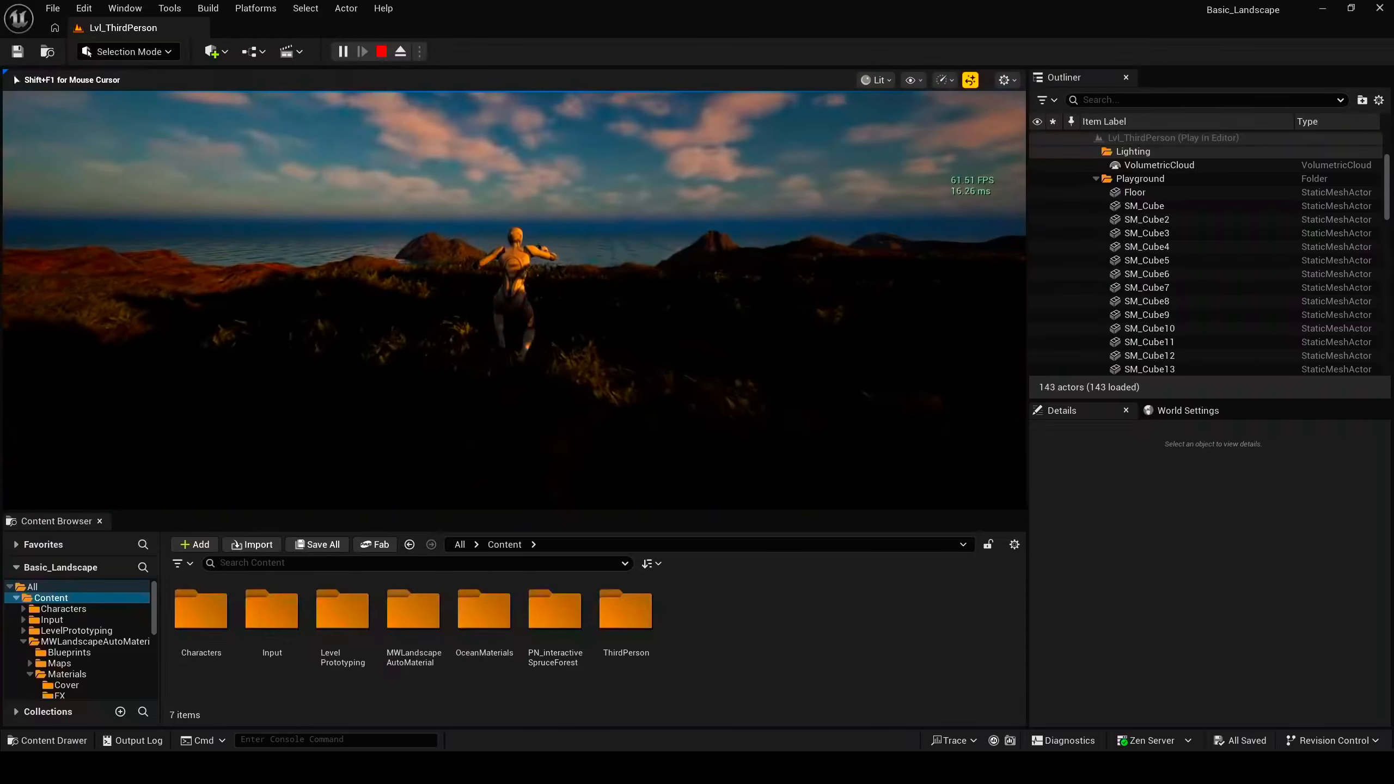
{"action": "key", "text": "w"}
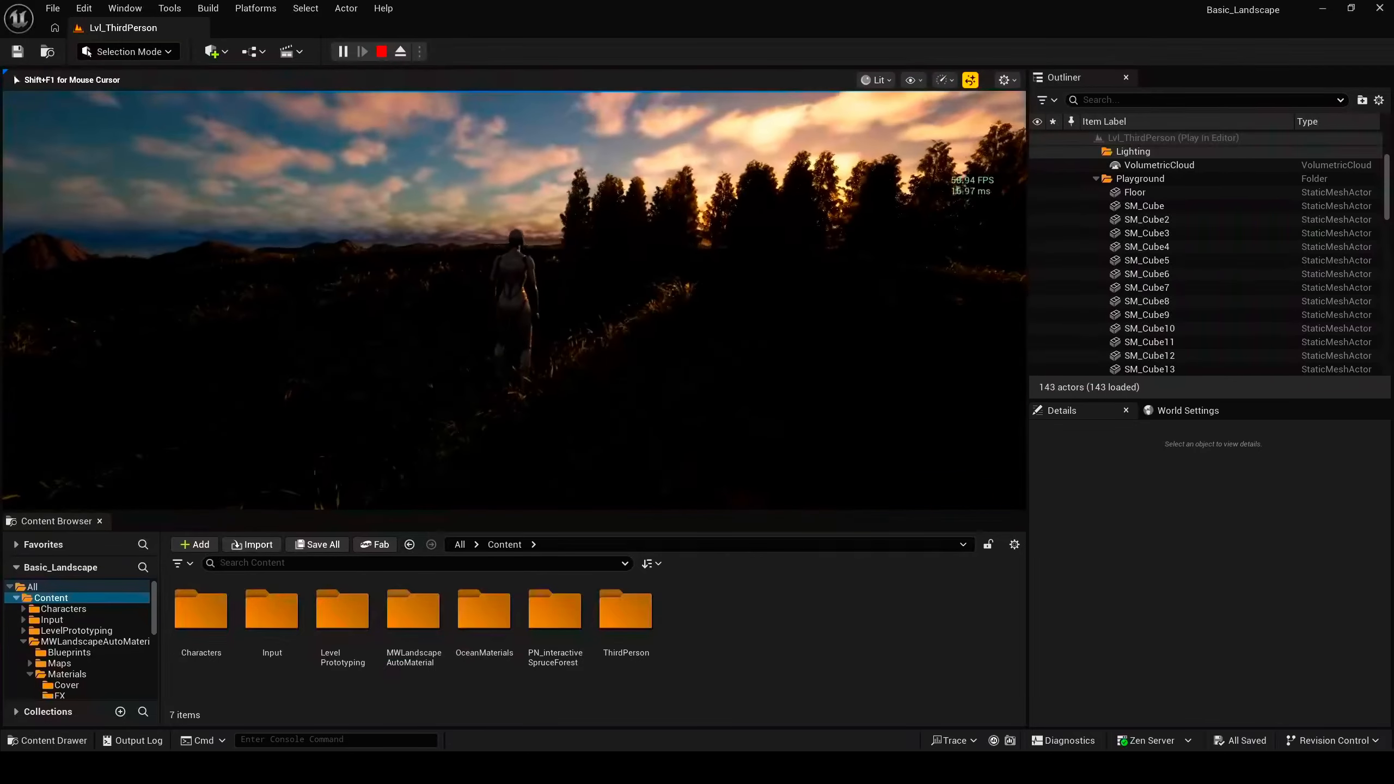
{"action": "key", "text": "w"}
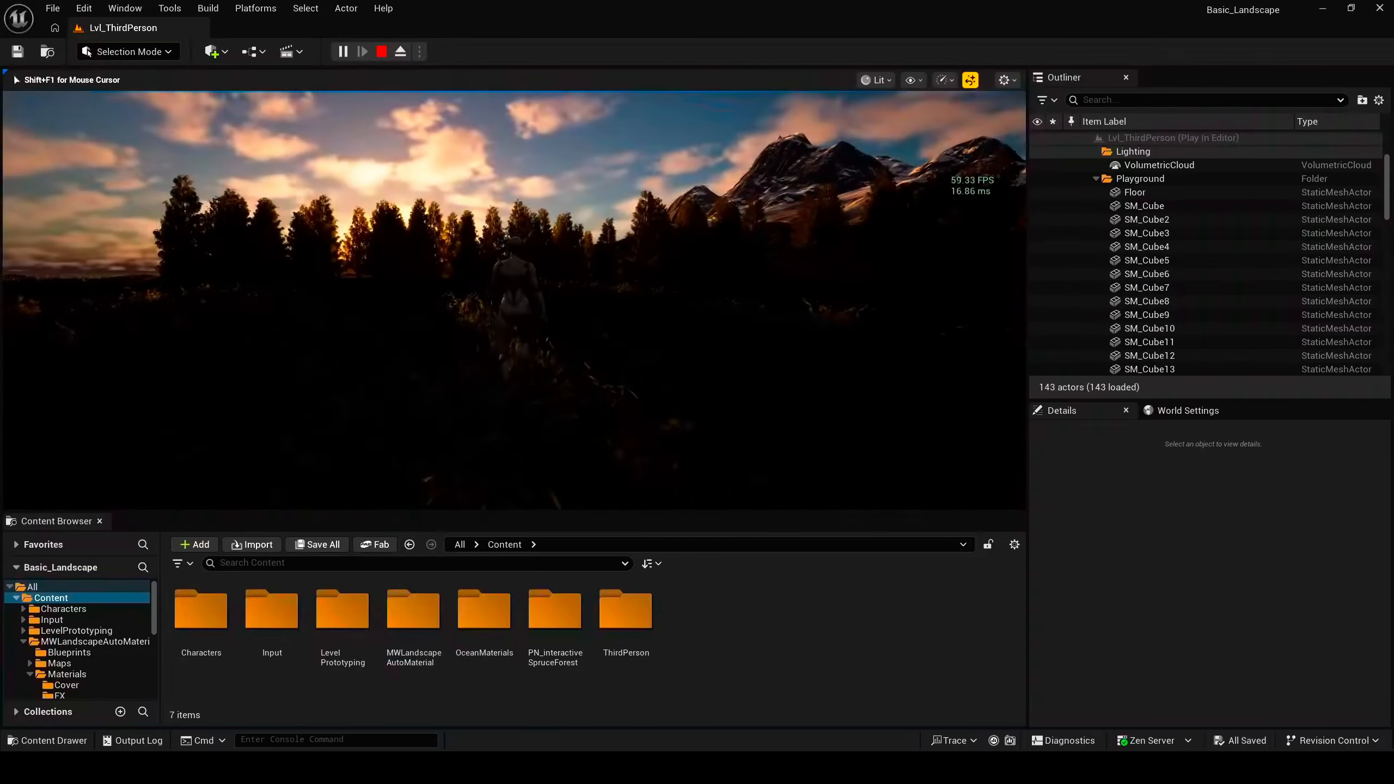
{"action": "key", "text": "w"}
{"action": "key", "text": "w"}
{"action": "key", "text": "w"}
{"action": "key", "text": "w"}
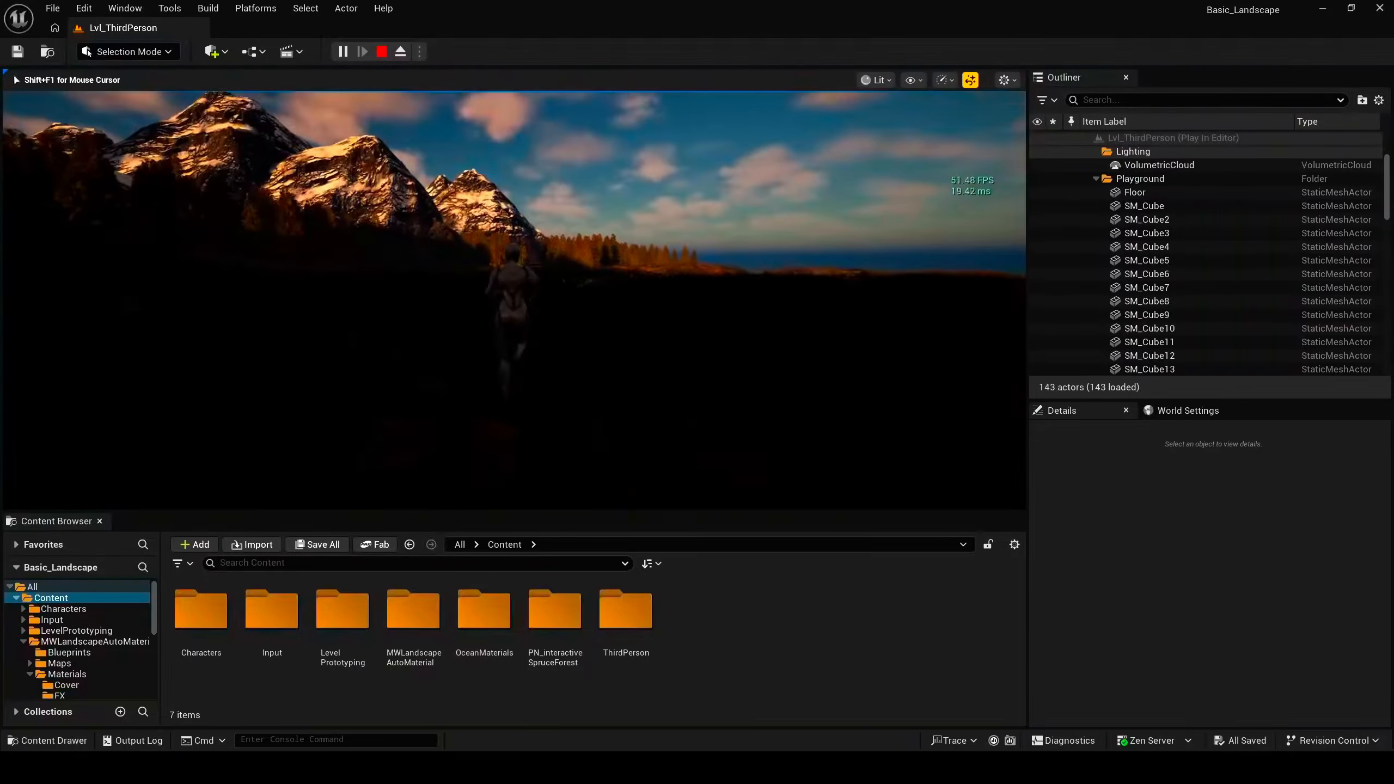
{"action": "key", "text": "w"}
{"action": "key", "text": "w"}
{"action": "key", "text": "w"}
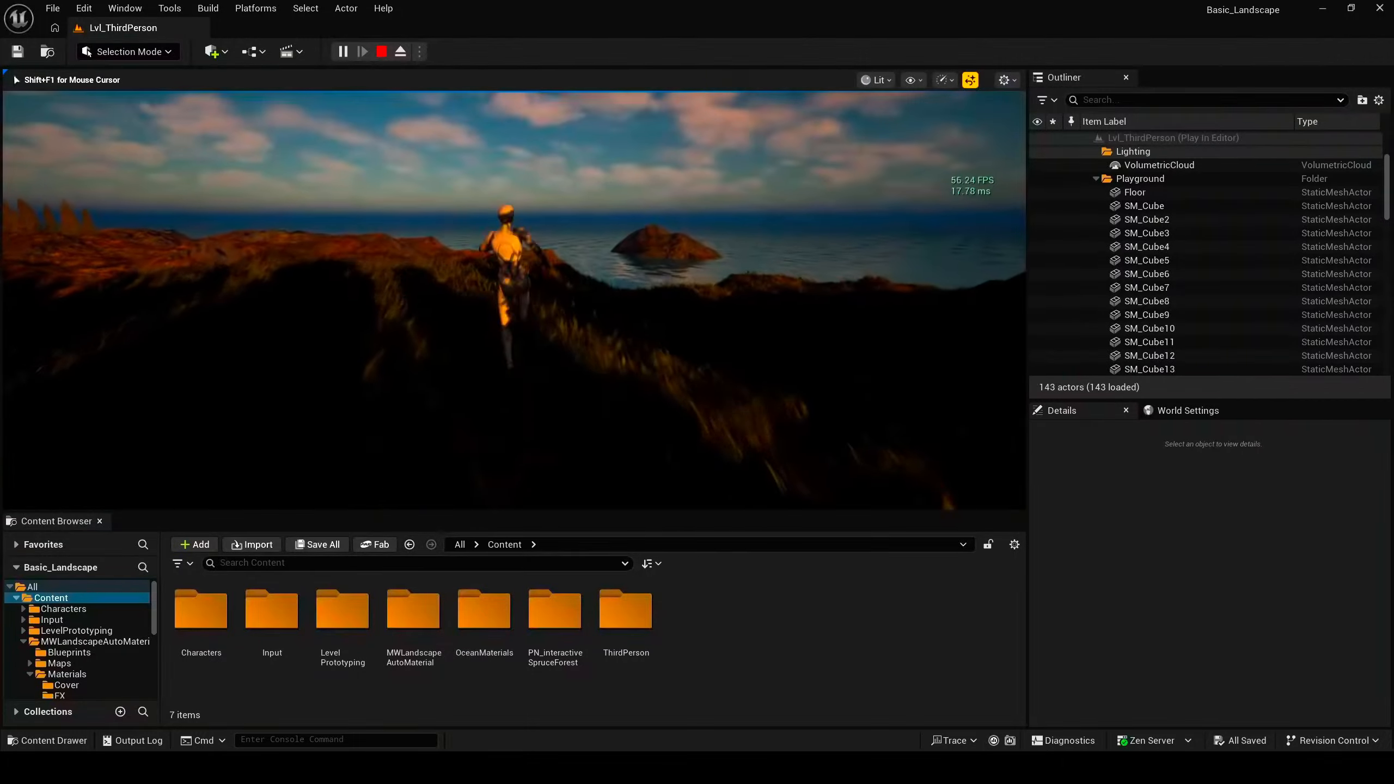
{"action": "key", "text": "w"}
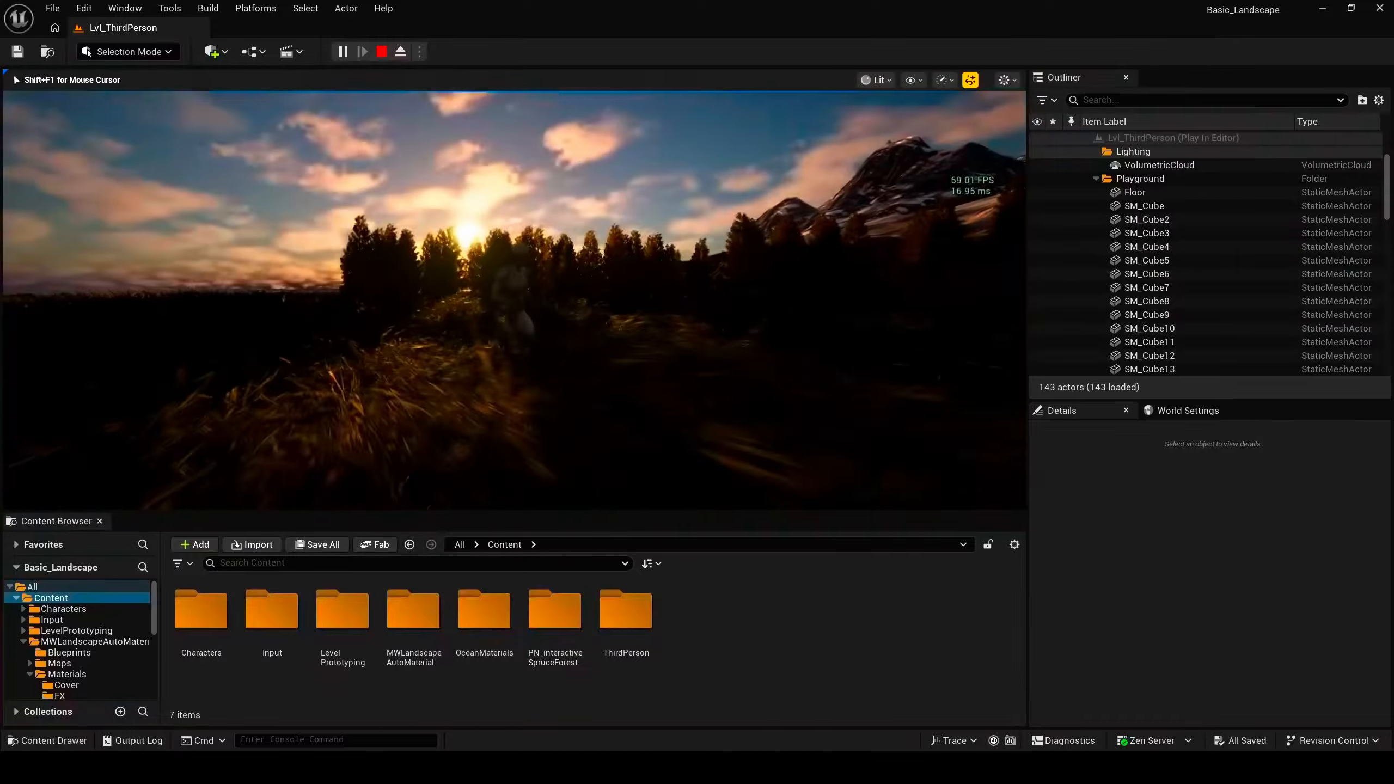
{"action": "key", "text": "w"}
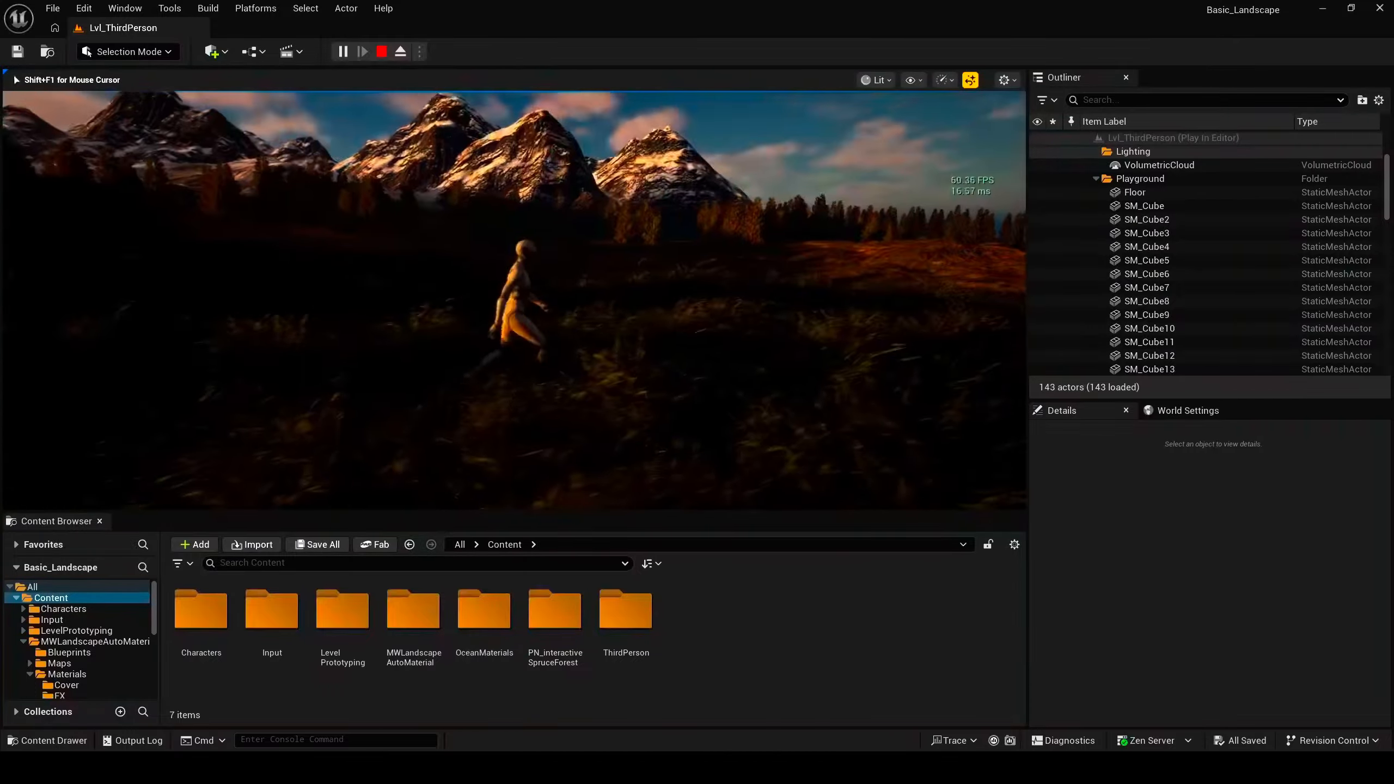
{"action": "key", "text": "w"}
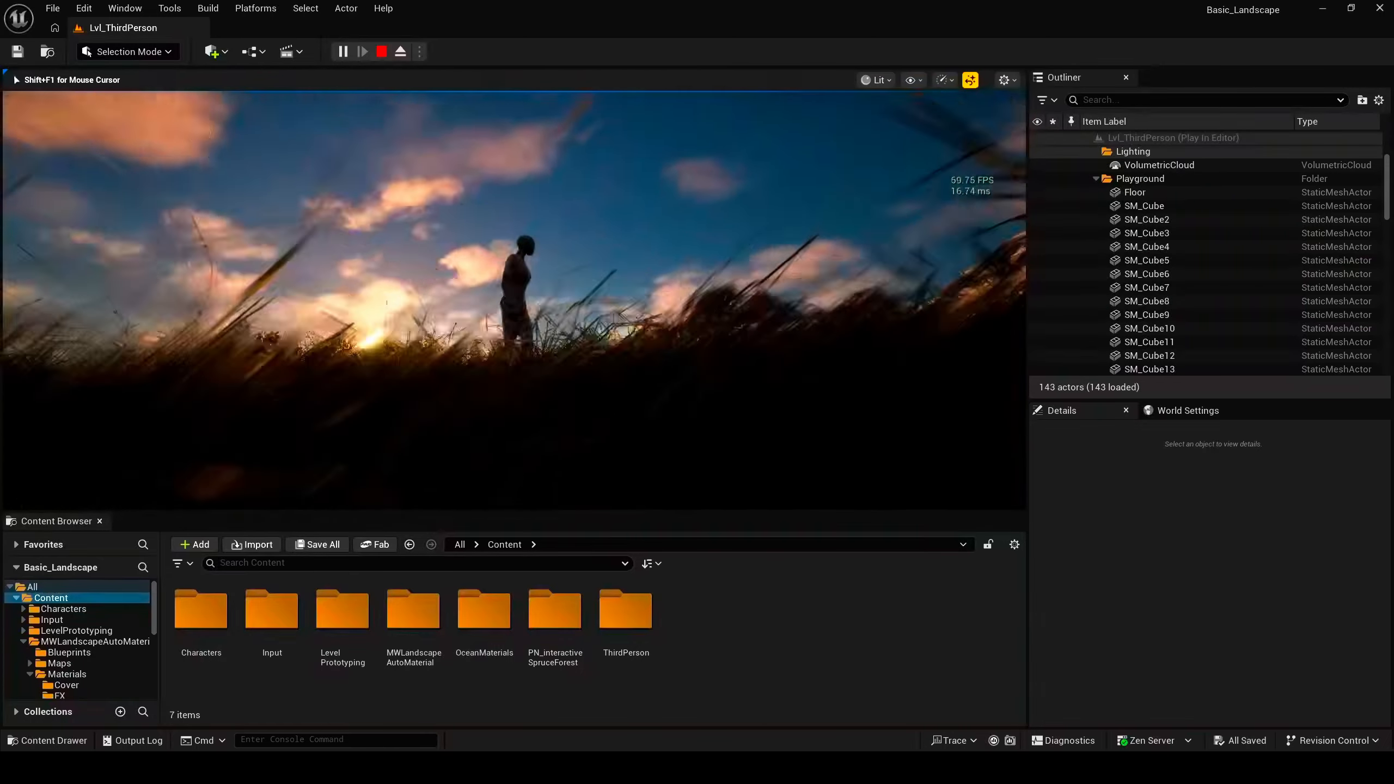
Step: Run with the character past the spruce trees and across the open meadow, and stop the play session
{"action": "key", "text": "w"}
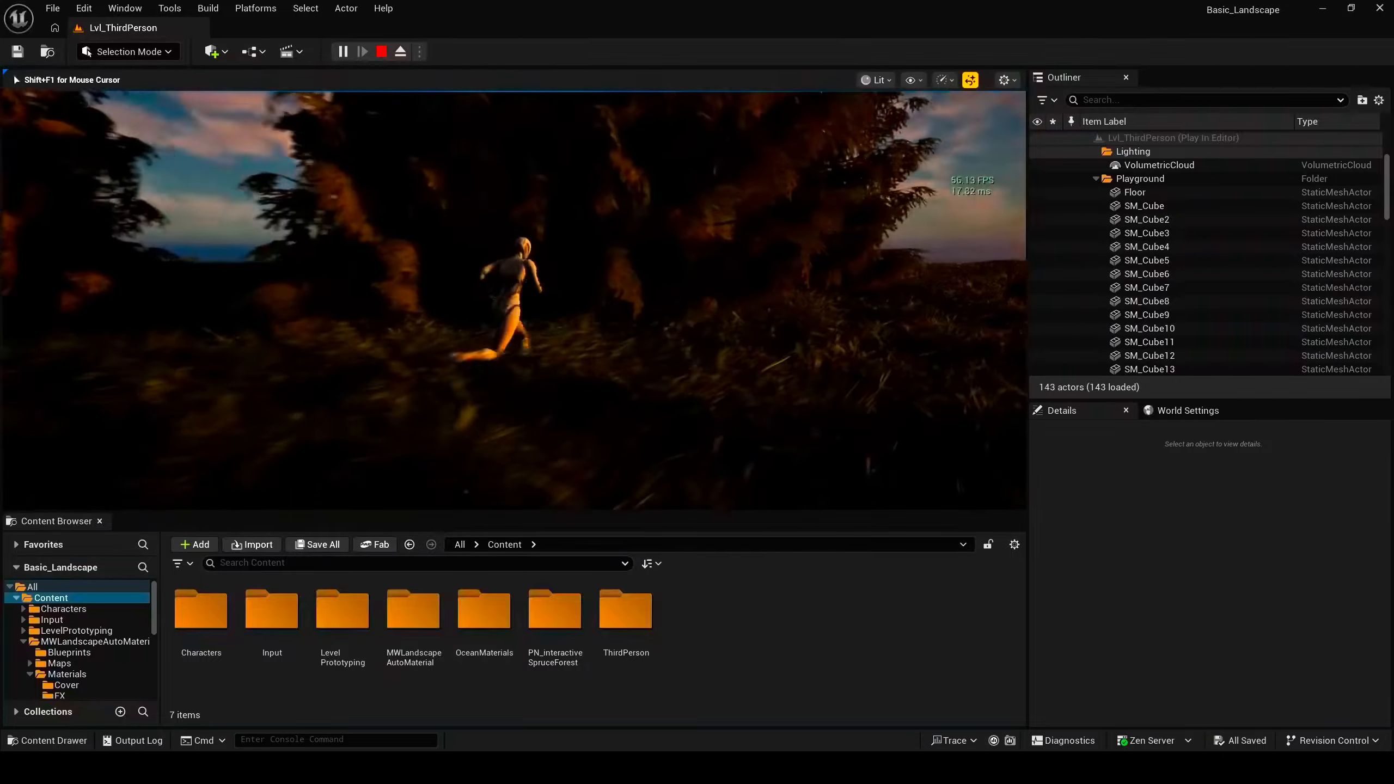
{"action": "key", "text": "d"}
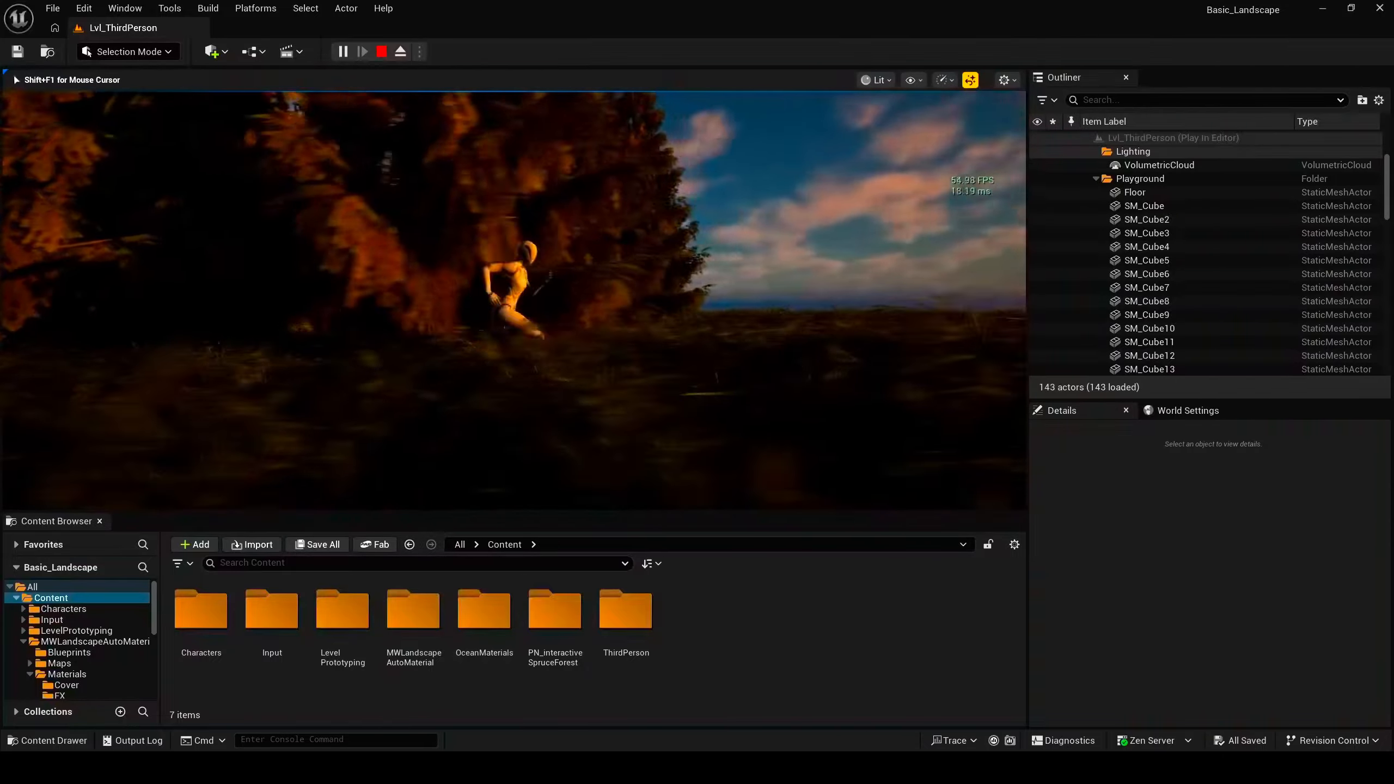
{"action": "key", "text": "w"}
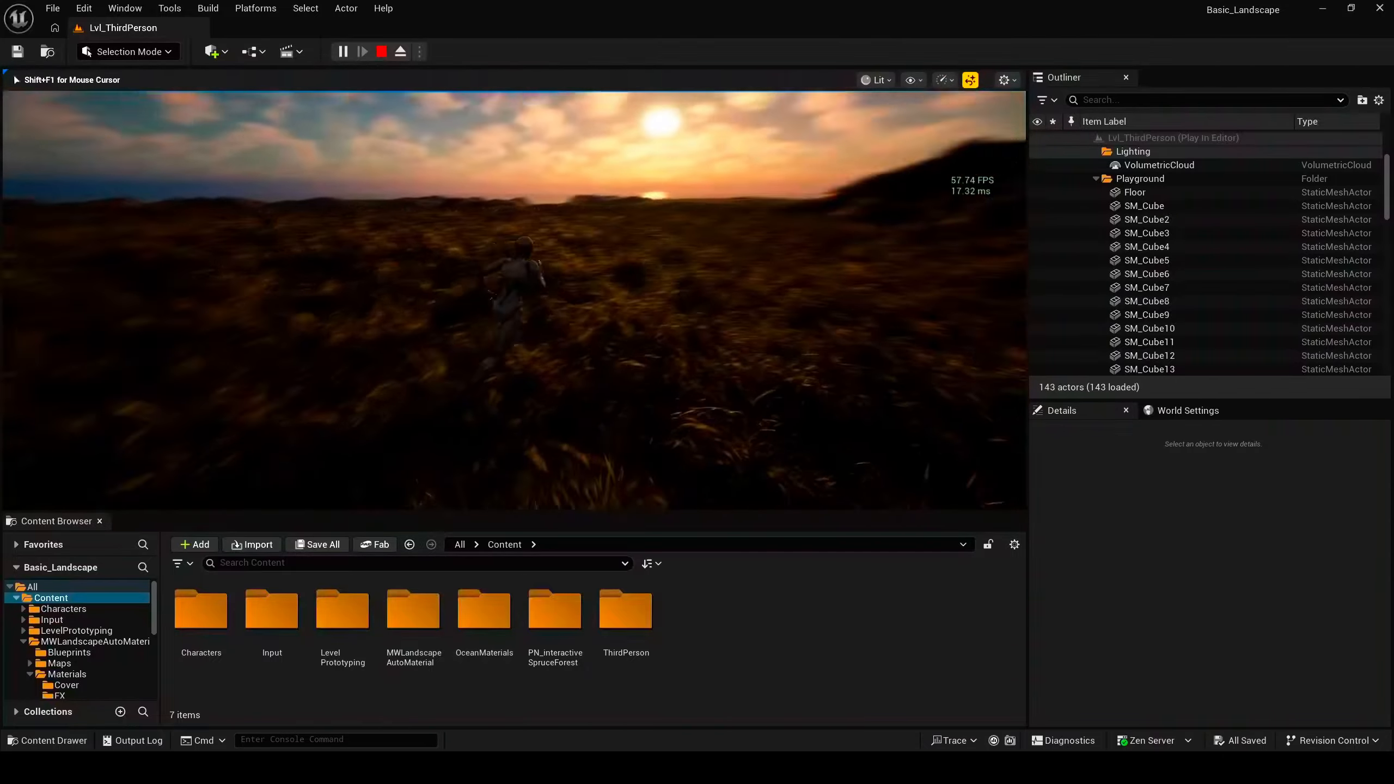
{"action": "key", "text": "a"}
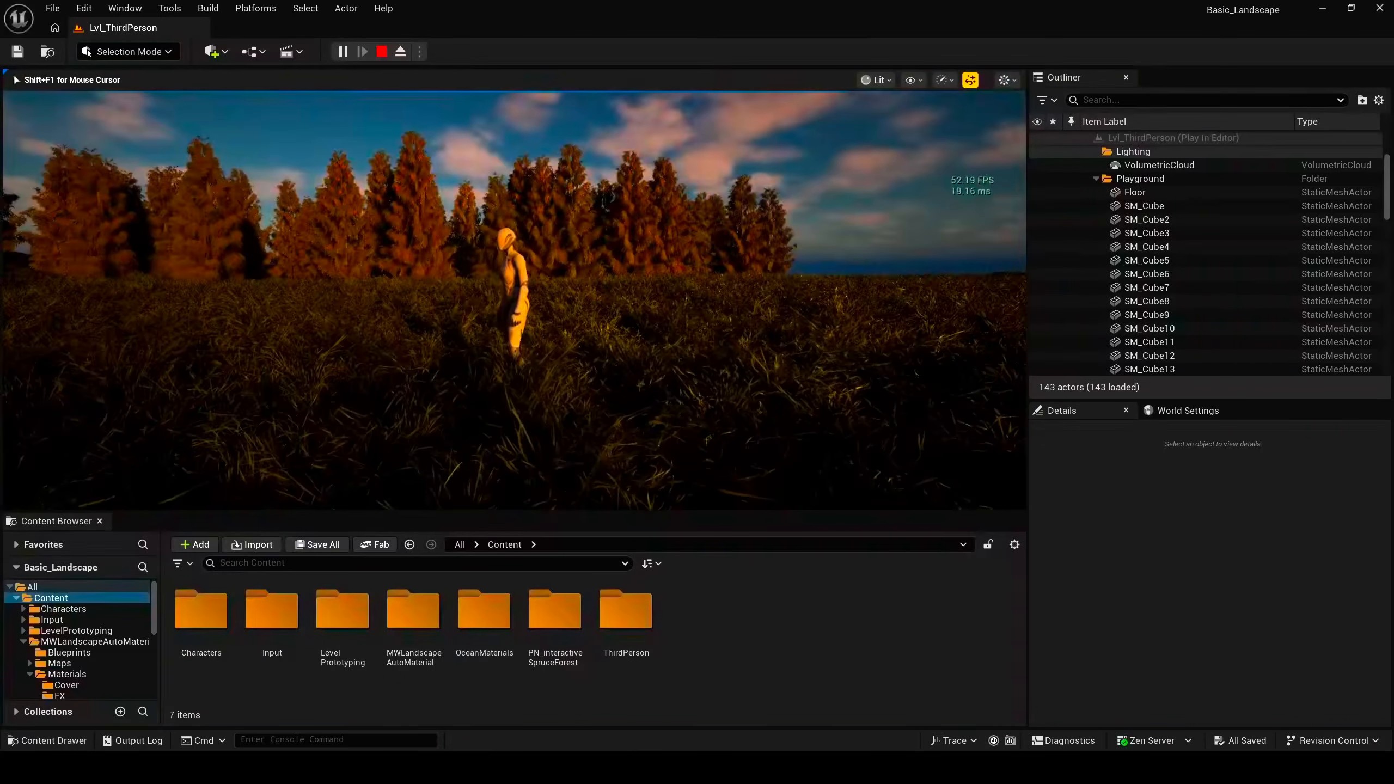
{"action": "key", "text": "Escape"}
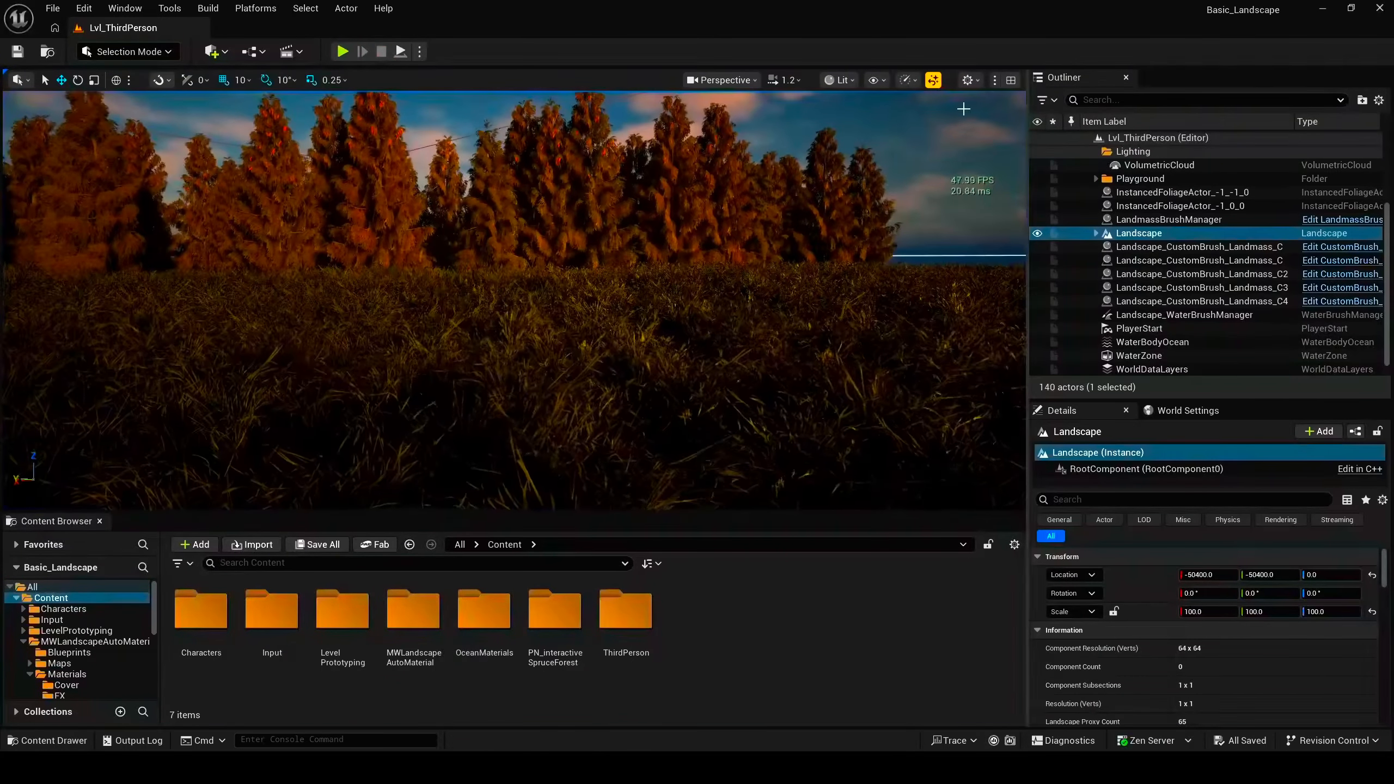
{"action": "left_click", "coordinate": [969, 79]}
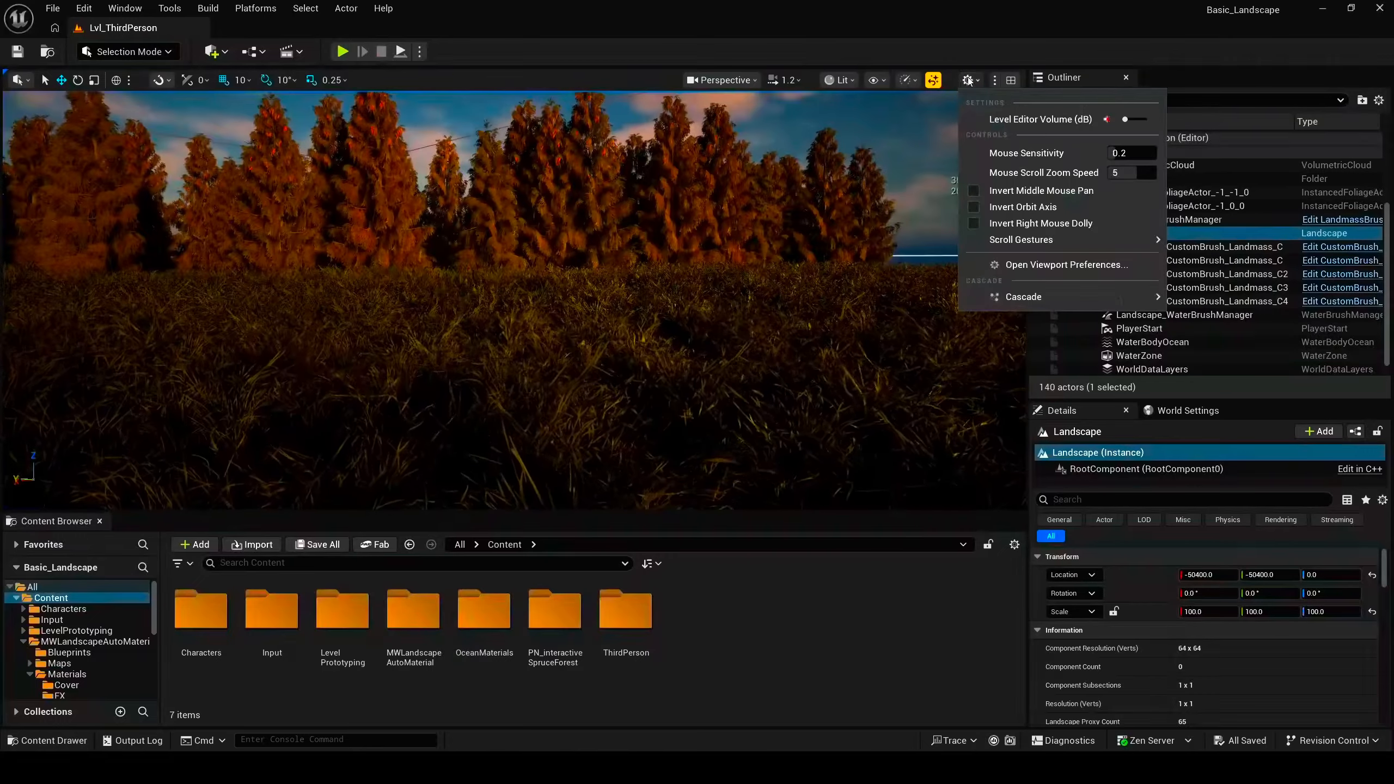
{"action": "left_click", "coordinate": [1020, 266]}
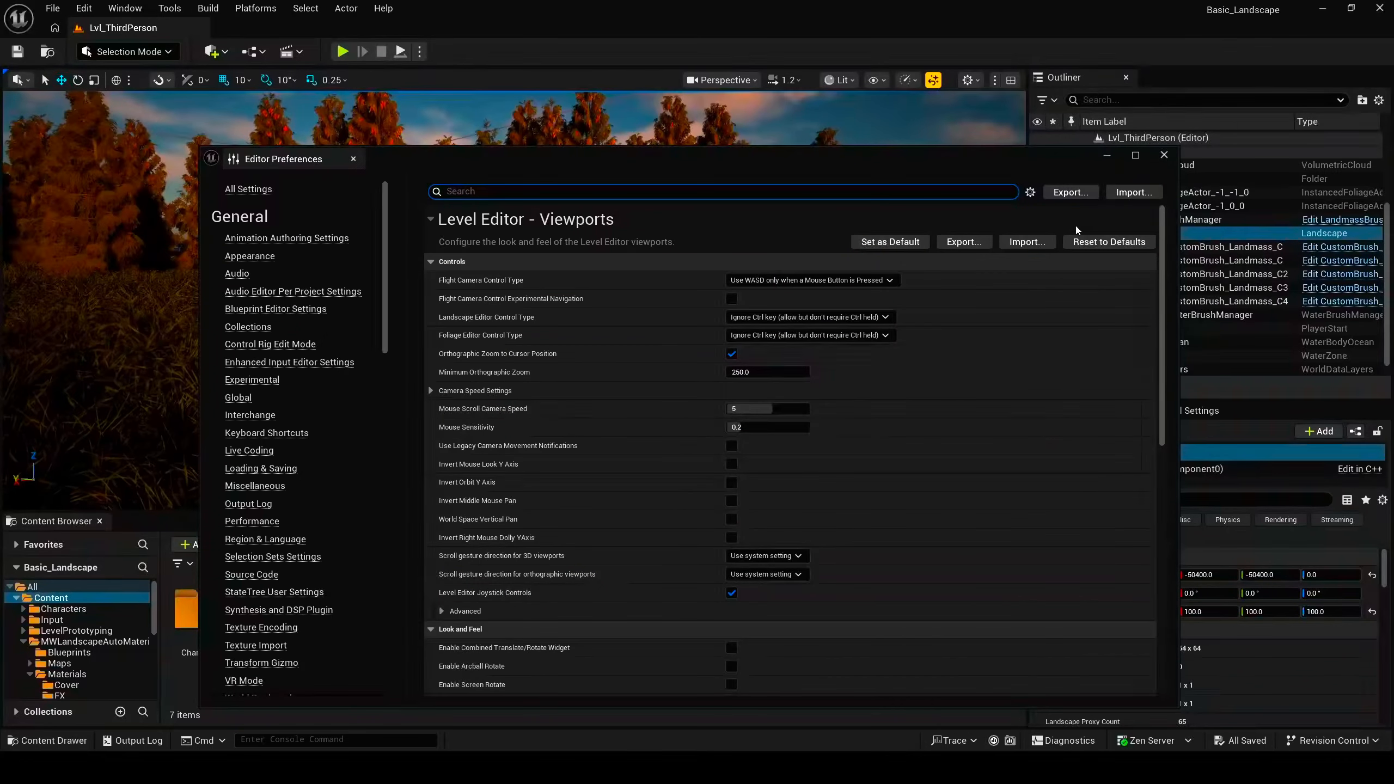
{"action": "left_click", "coordinate": [1164, 155]}
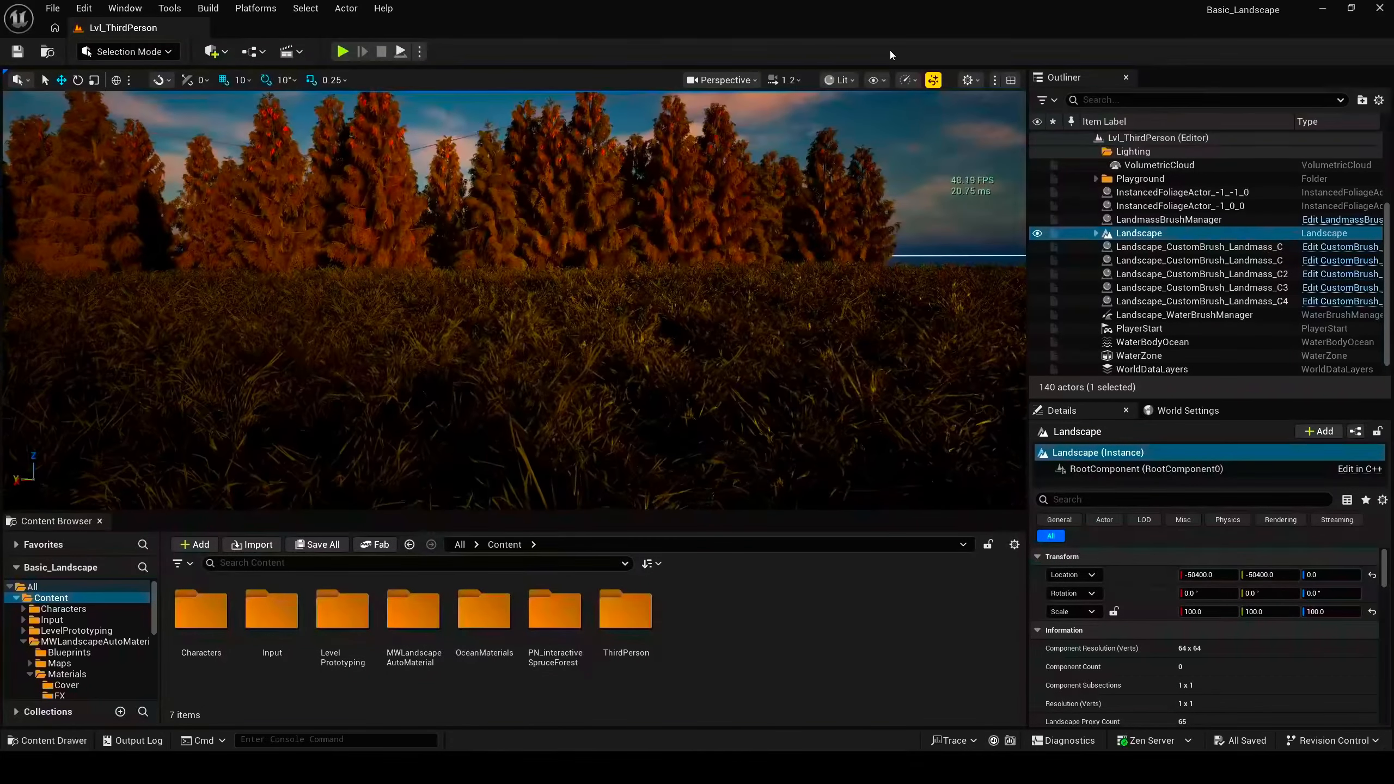
Step: Set all viewport scalability groups to Medium quality
{"action": "left_click", "coordinate": [875, 79]}
{"action": "left_click", "coordinate": [907, 79]}
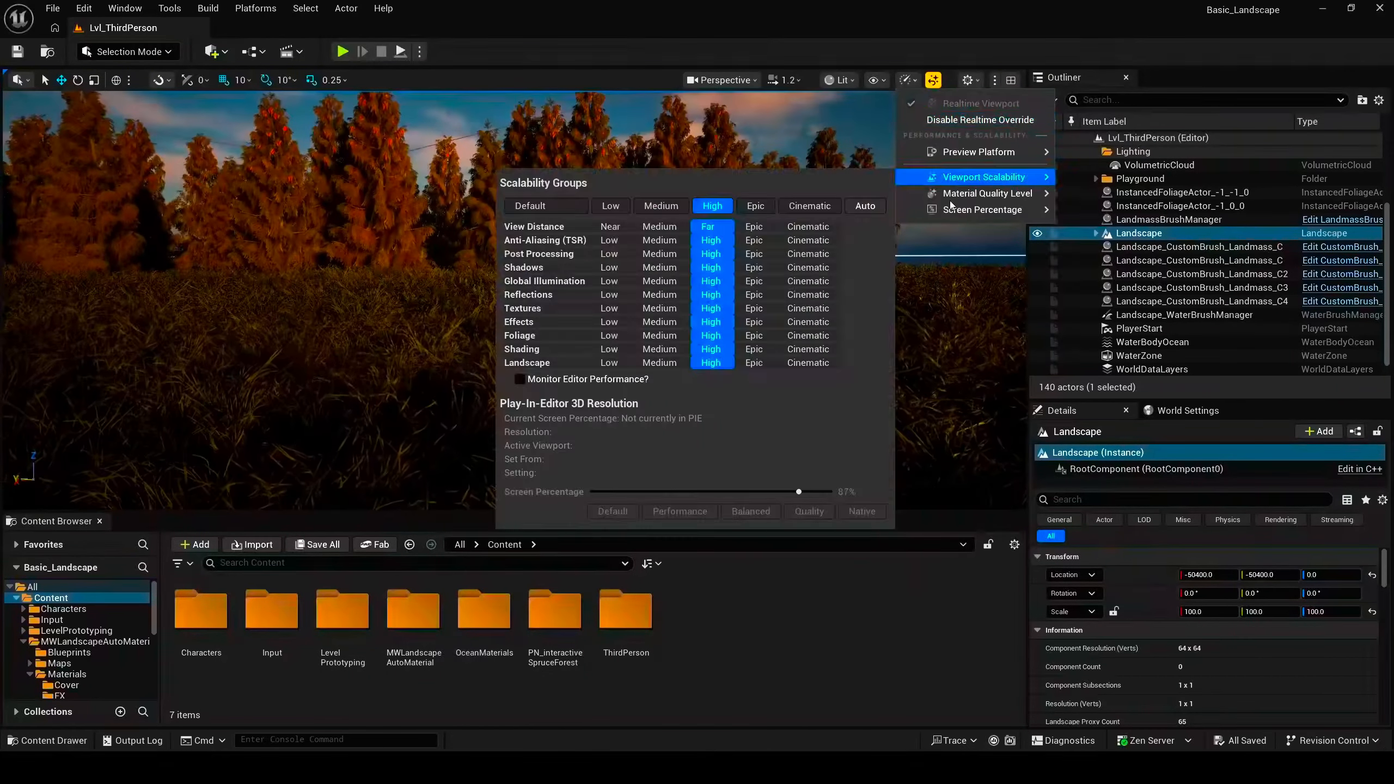
{"action": "mouse_move", "coordinate": [955, 208]}
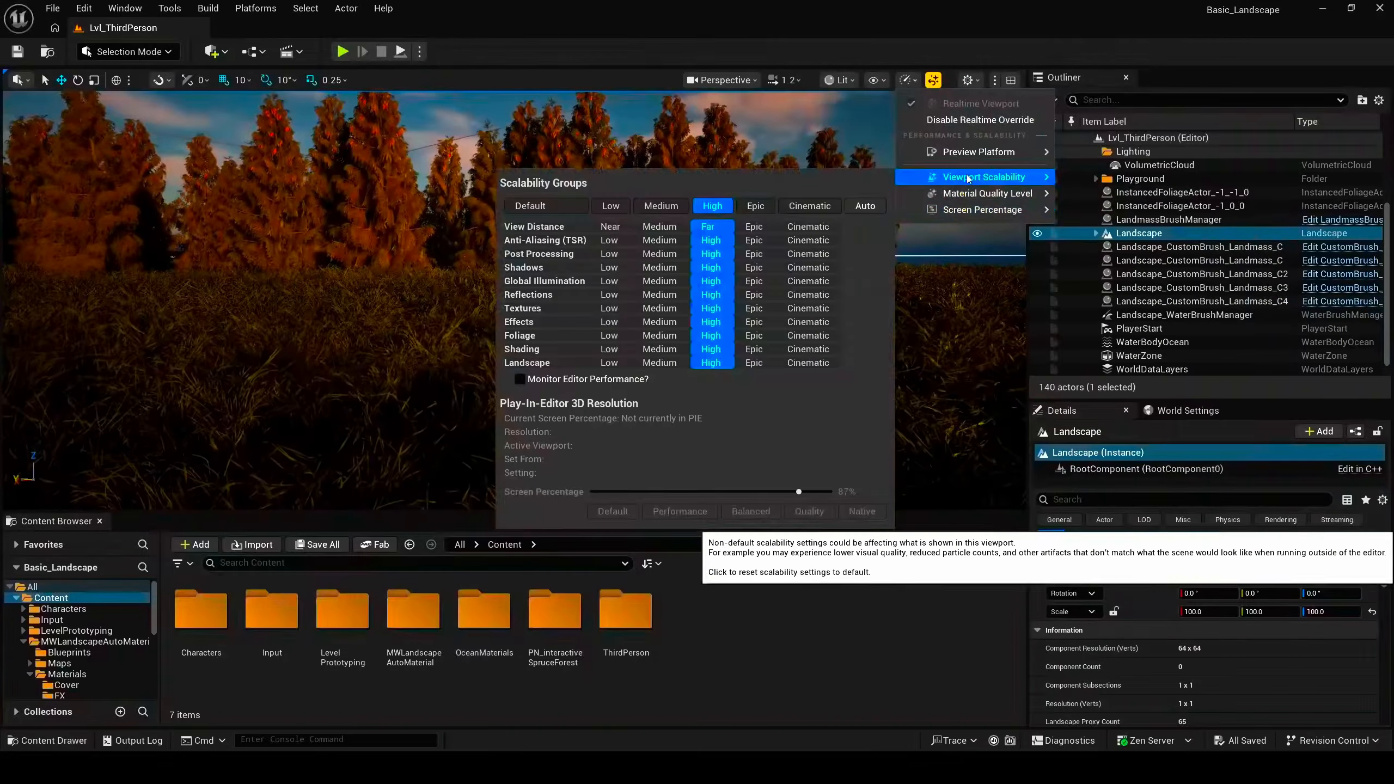
{"action": "left_click", "coordinate": [665, 206]}
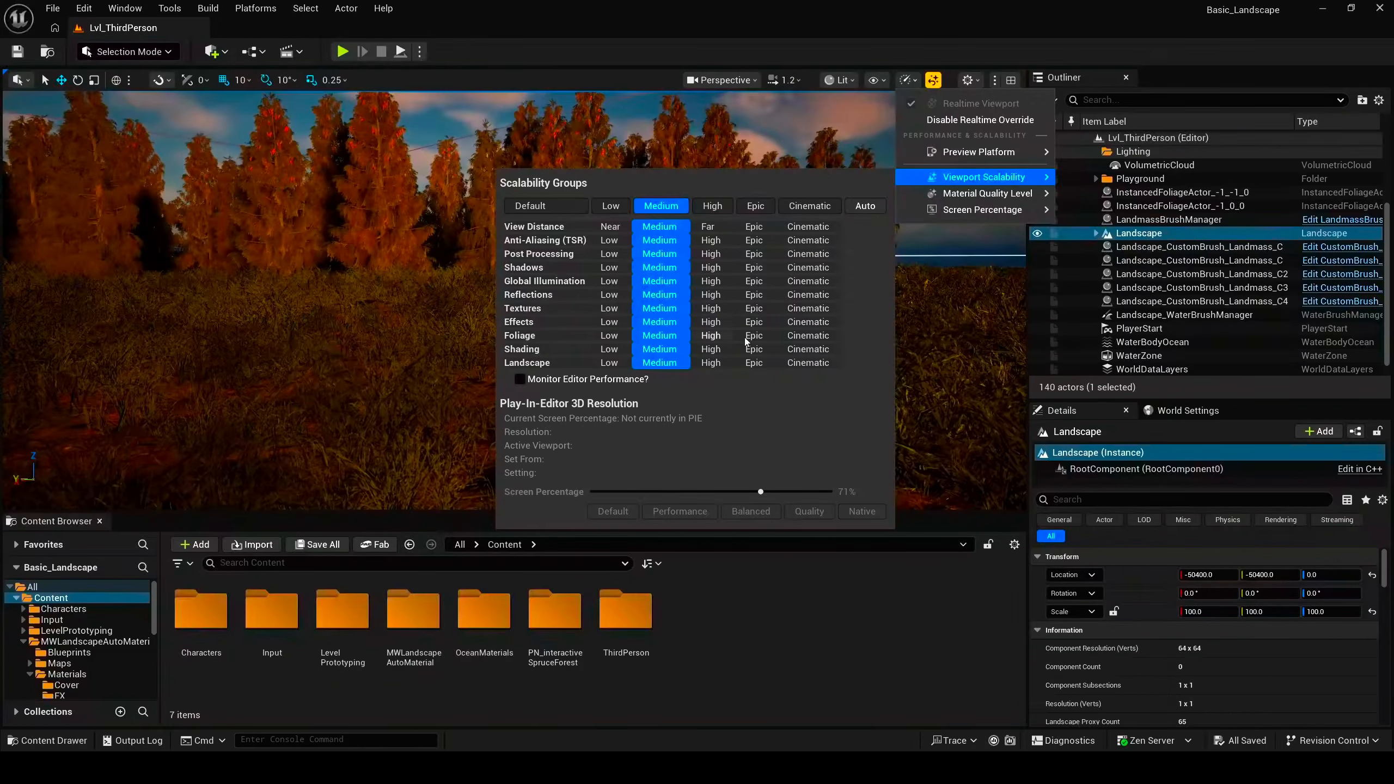
{"action": "left_click", "coordinate": [662, 74]}
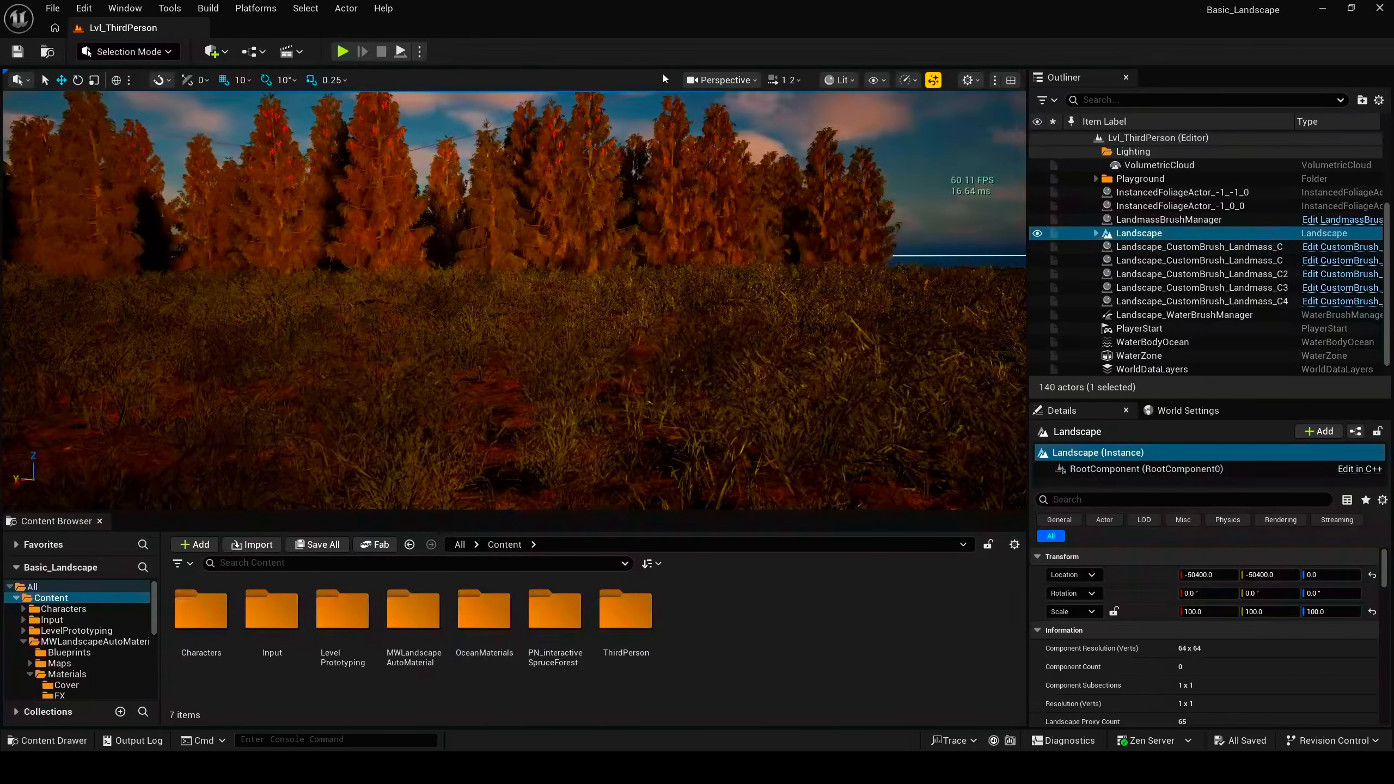
Step: Start another play session and run with the character through the dark spruce forest
{"action": "left_click", "coordinate": [342, 52]}
{"action": "left_click", "coordinate": [634, 273]}
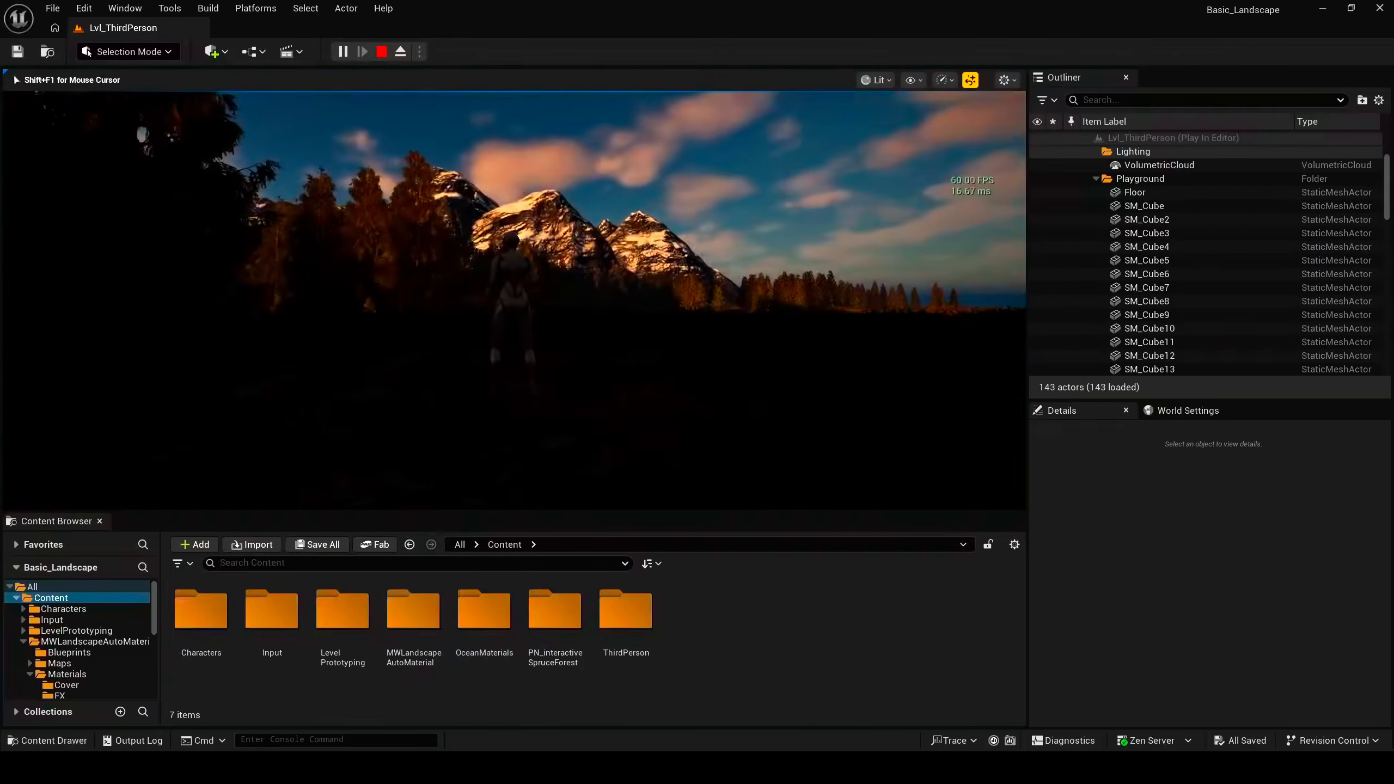
{"action": "key", "text": "w"}
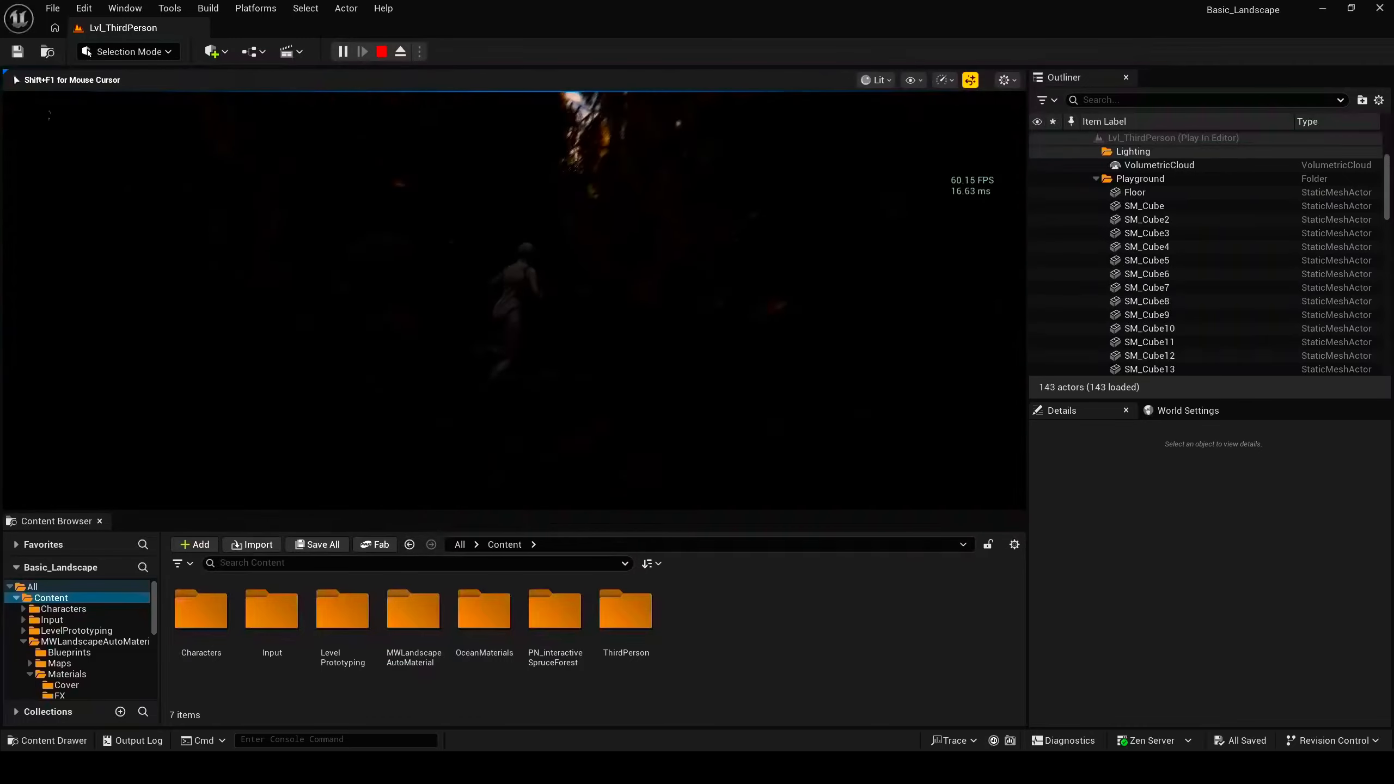
{"action": "key", "text": "w"}
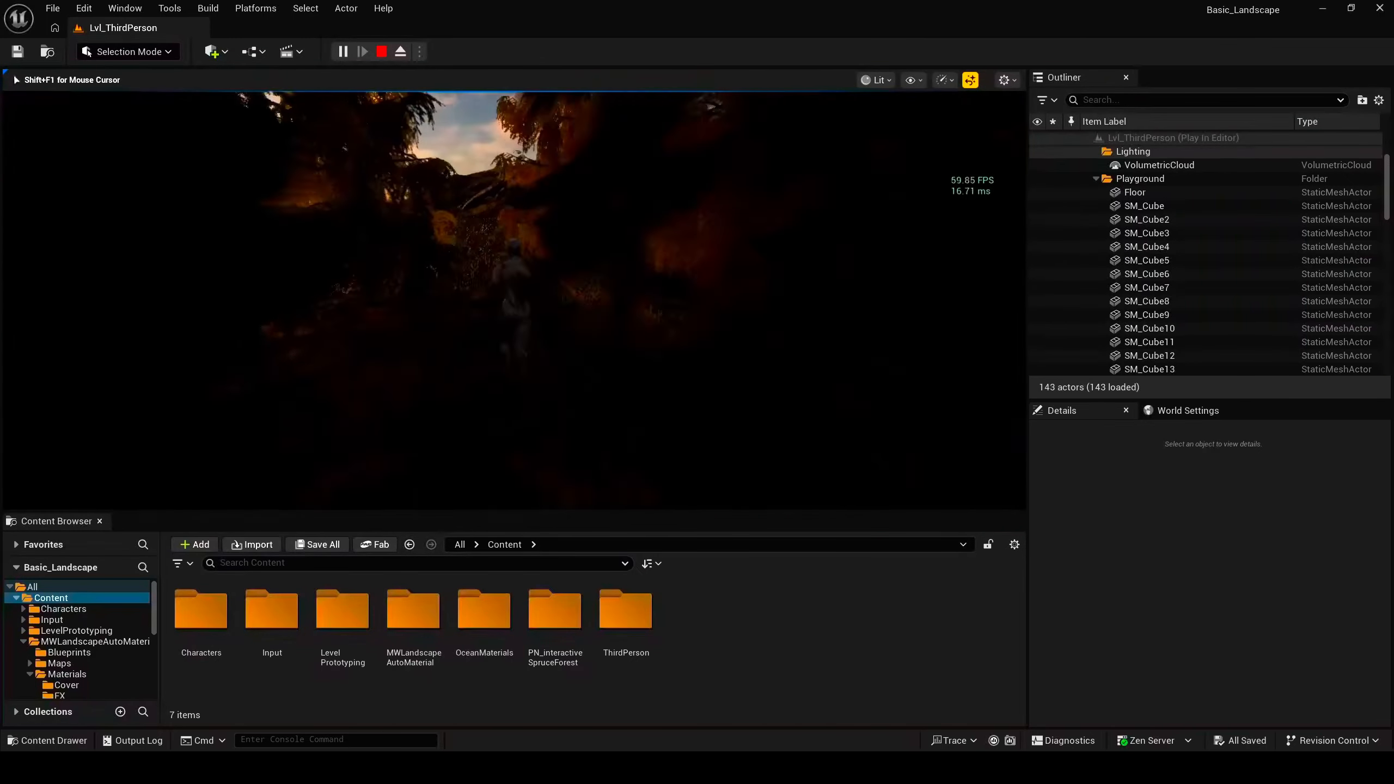
{"action": "key", "text": "w"}
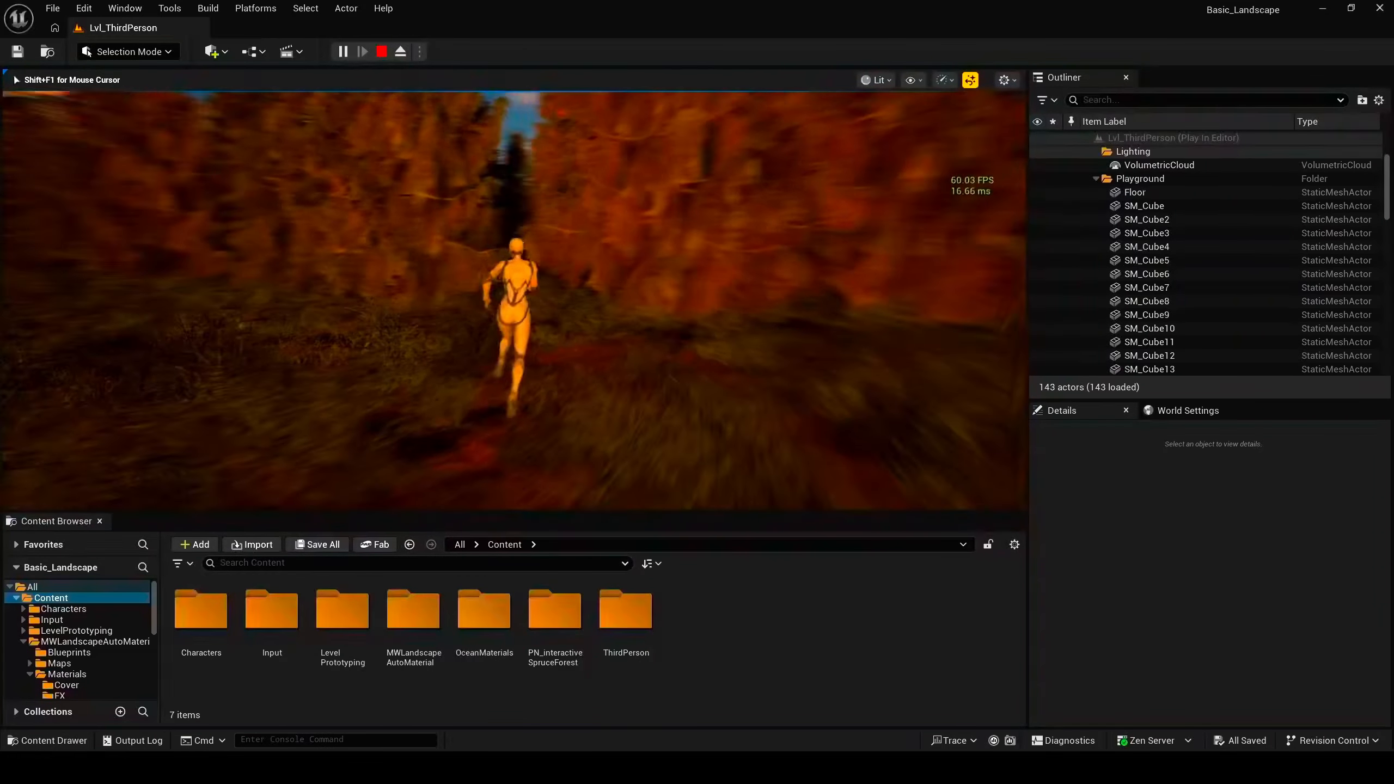
{"action": "key", "text": "w"}
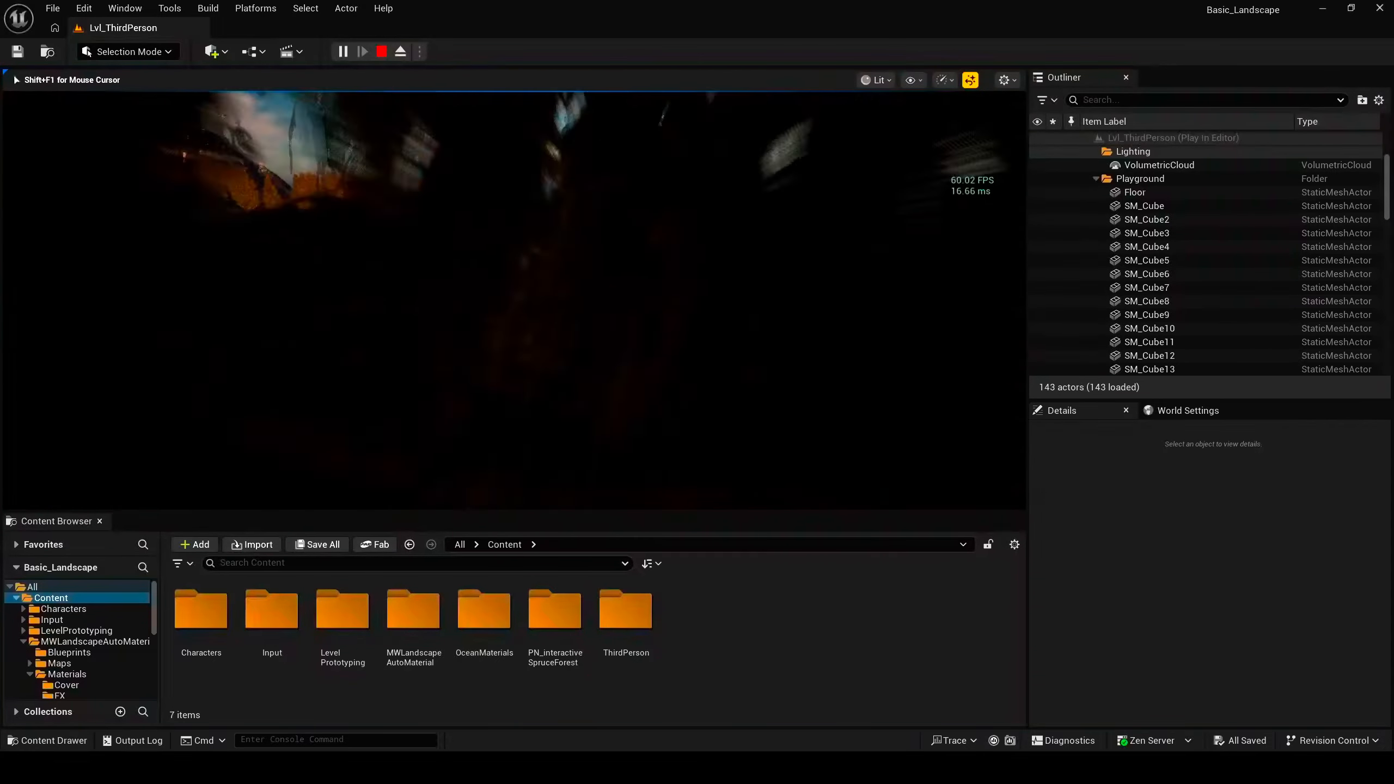
{"action": "key", "text": "w"}
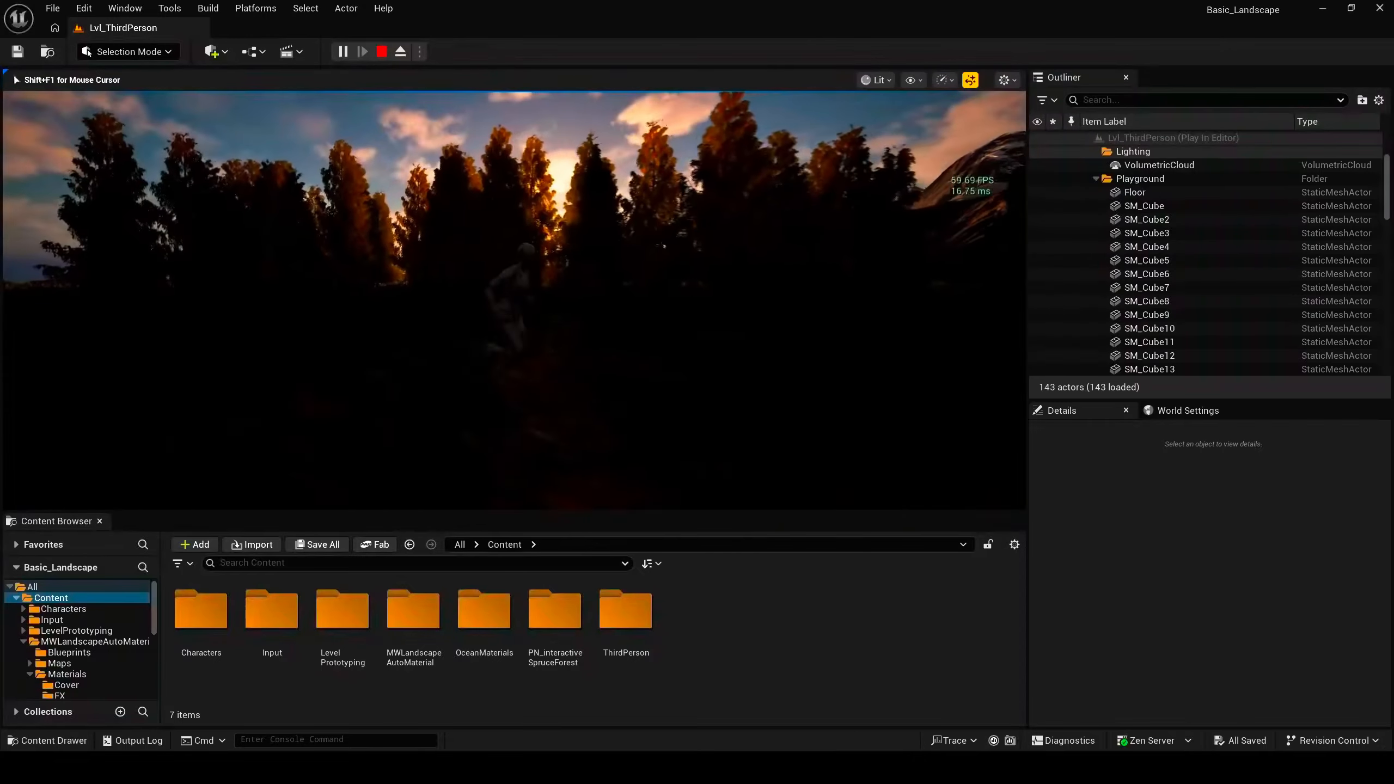
Step: Move the character back and forth facing the sunset, run over the grassy coastal slope, and stop the play session
{"action": "key", "text": "s"}
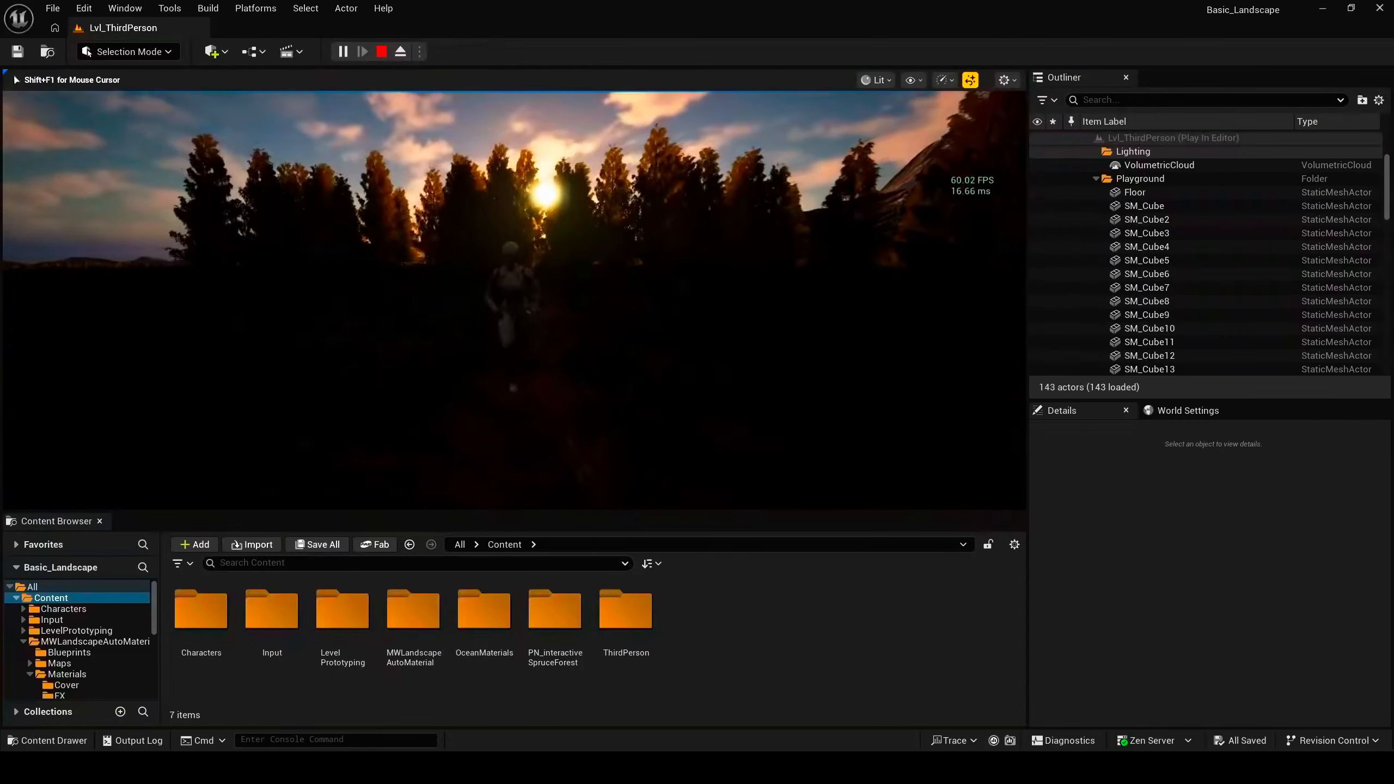
{"action": "key", "text": "w"}
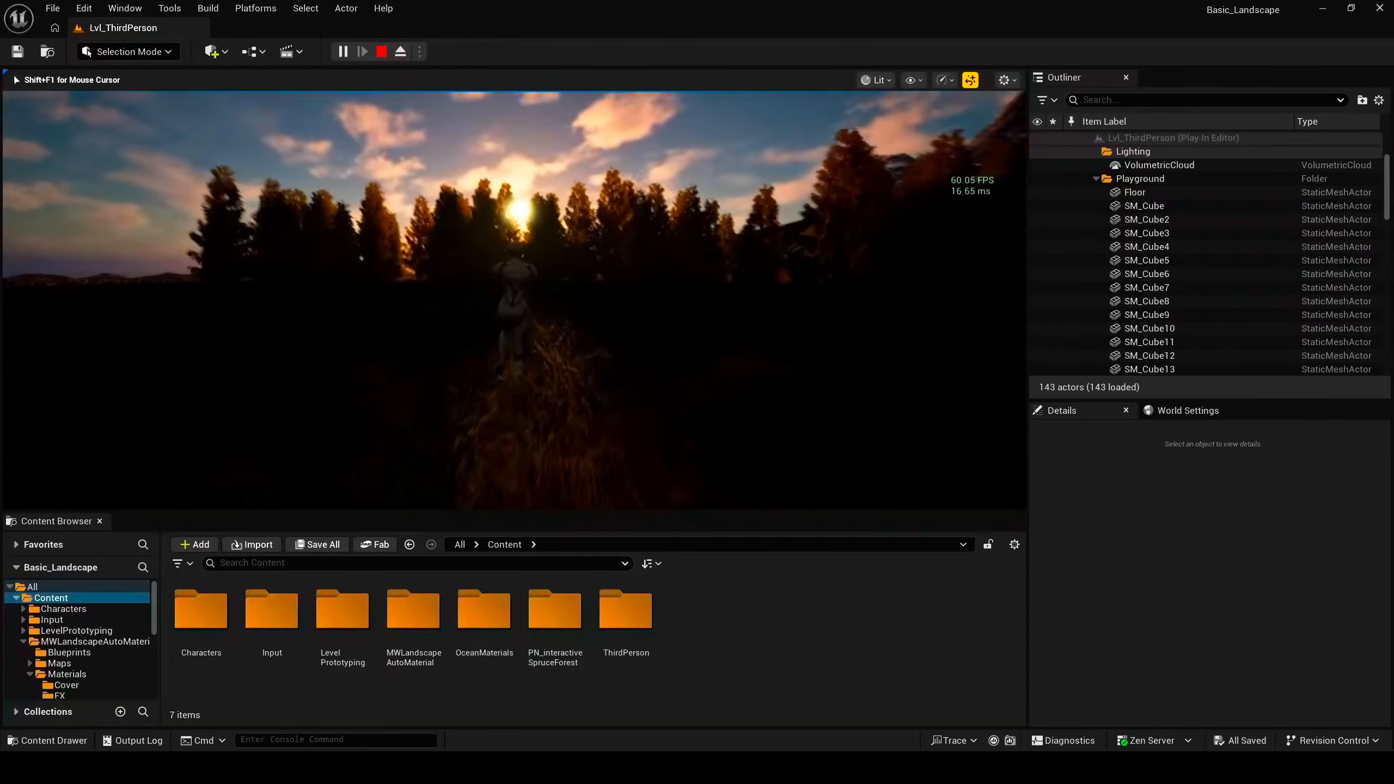
{"action": "key", "text": "s"}
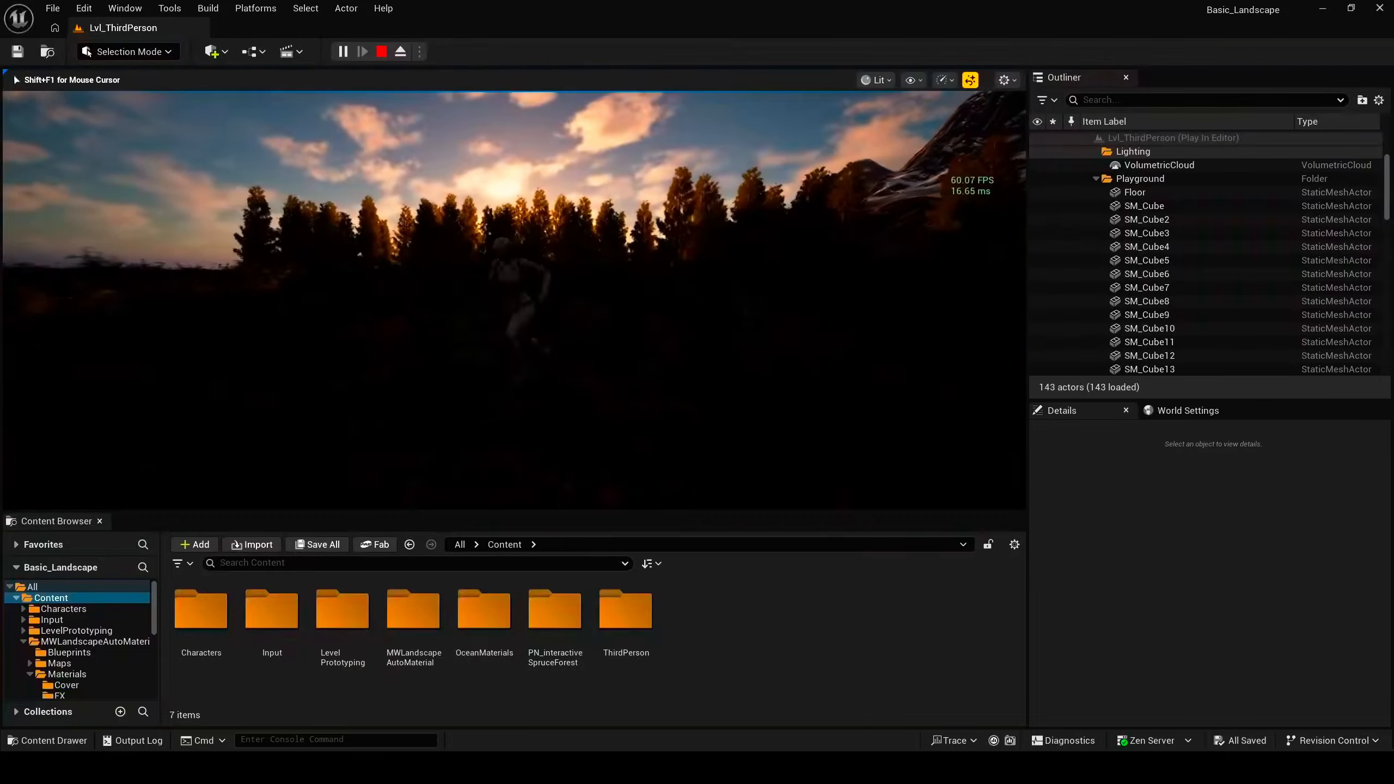
{"action": "key", "text": "a"}
{"action": "key", "text": "w"}
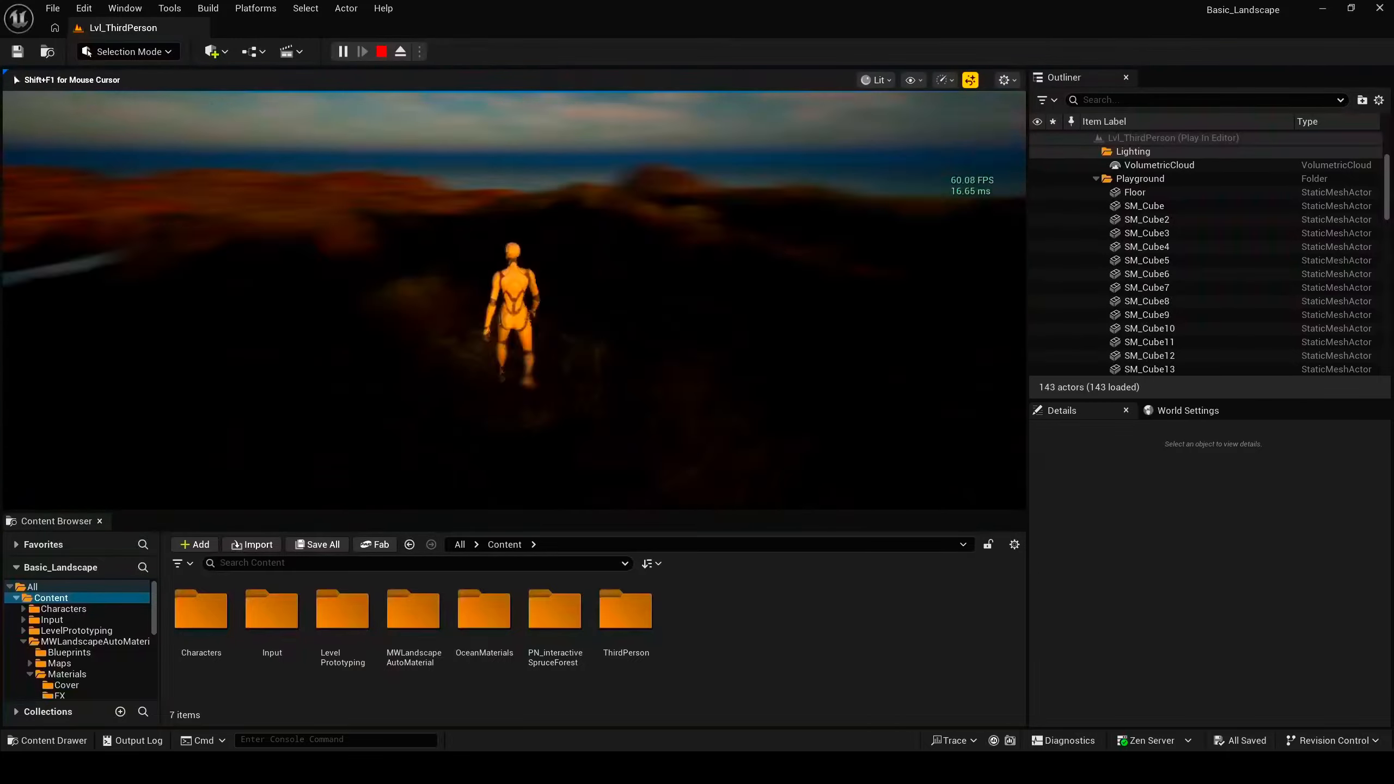
{"action": "key", "text": "w"}
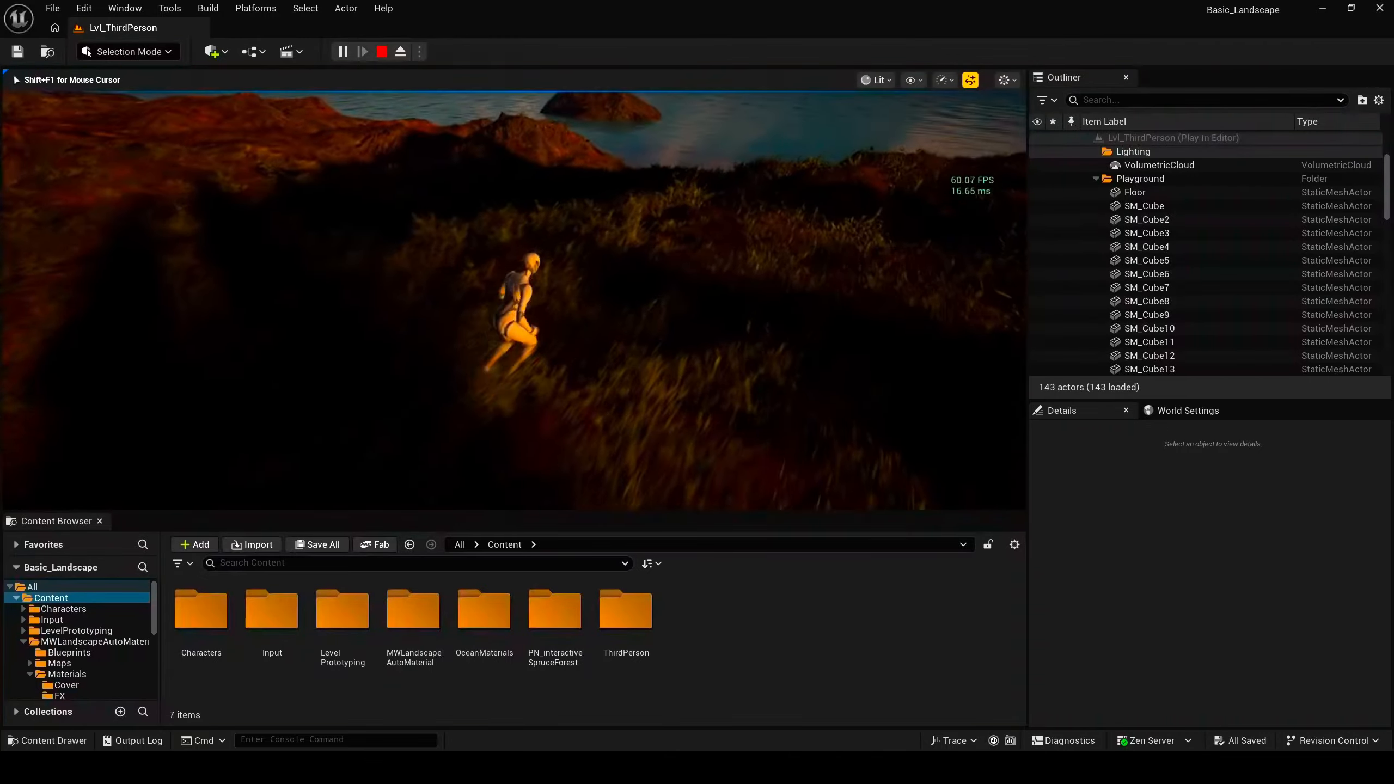
{"action": "key", "text": "w"}
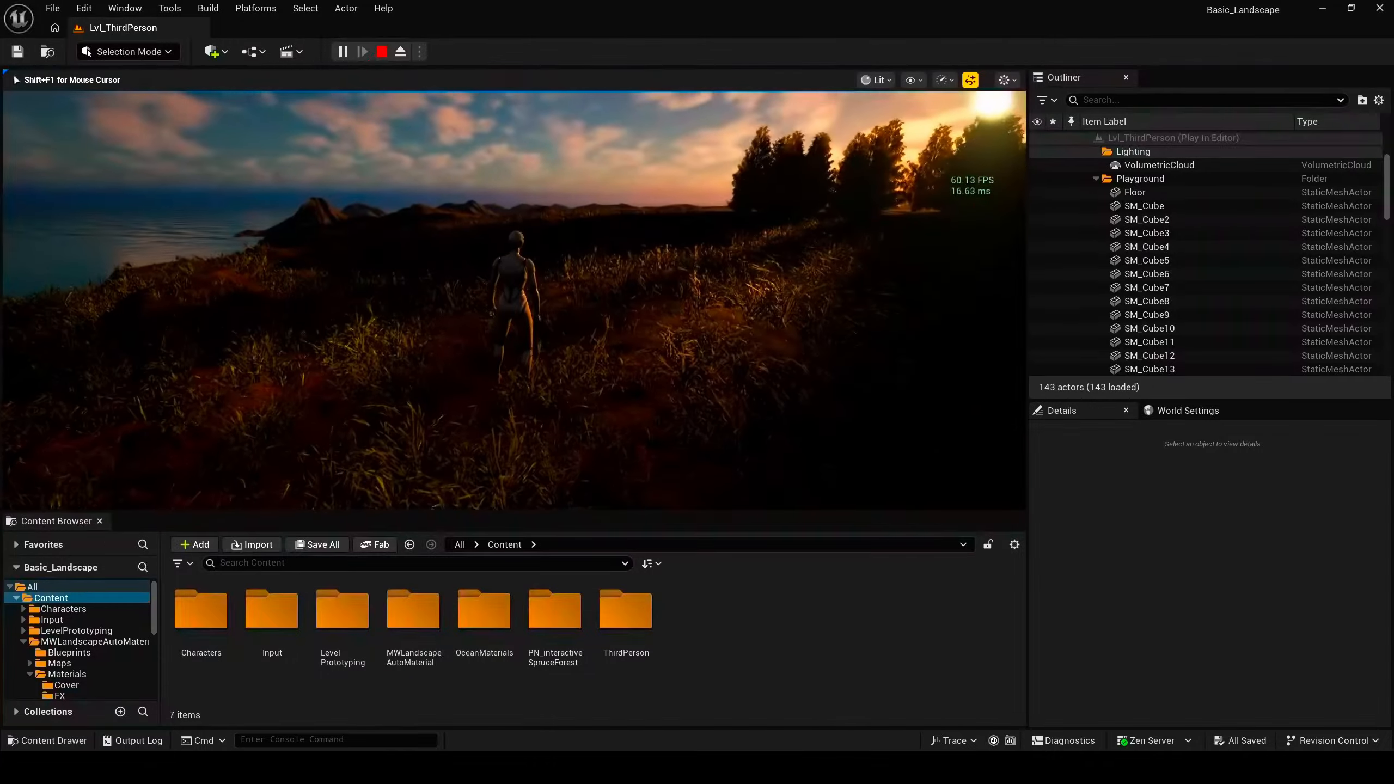
{"action": "key", "text": "Escape"}
Step: Set all viewport scalability groups to High quality, with Foliage and Shadows lowered to Medium
{"action": "left_click", "coordinate": [908, 79]}
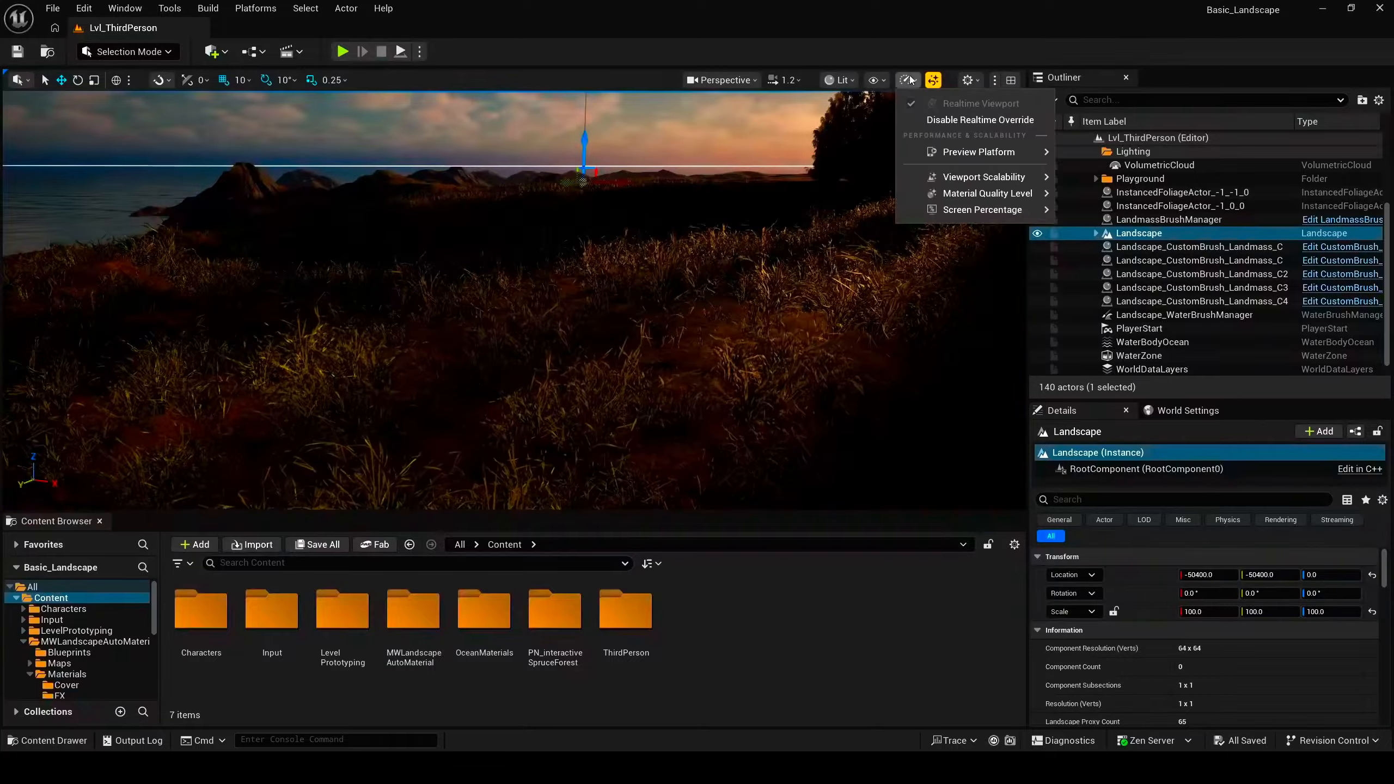
{"action": "mouse_move", "coordinate": [922, 153]}
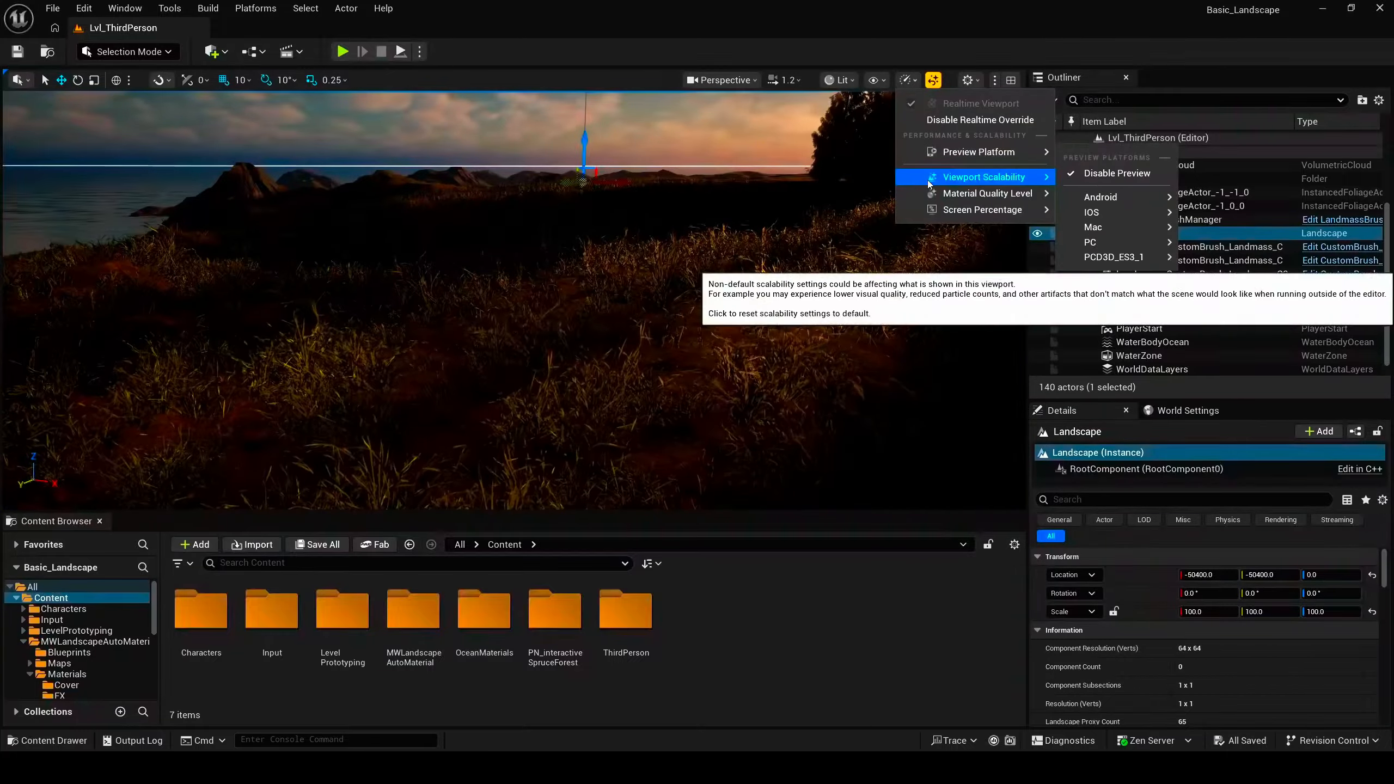
{"action": "mouse_move", "coordinate": [933, 177]}
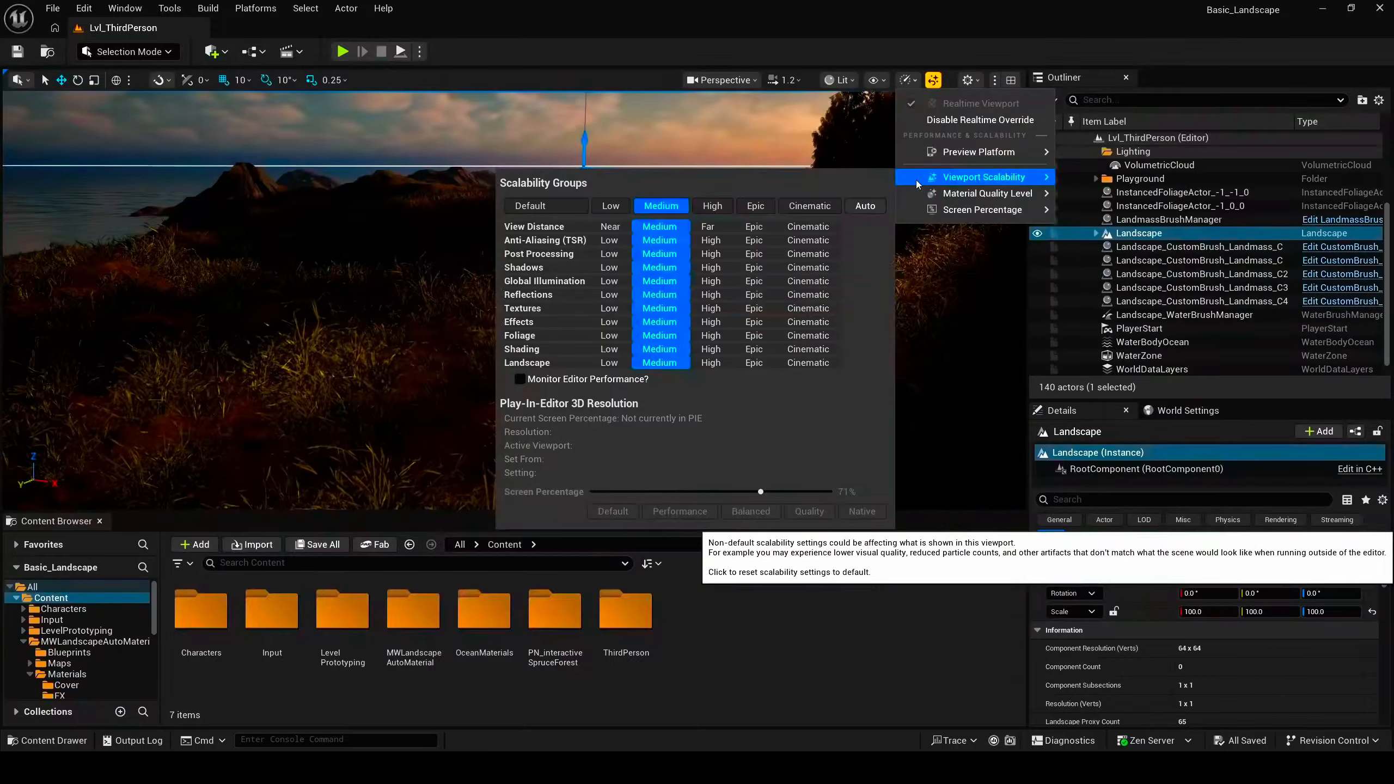
{"action": "left_click", "coordinate": [793, 206]}
{"action": "left_click", "coordinate": [718, 207]}
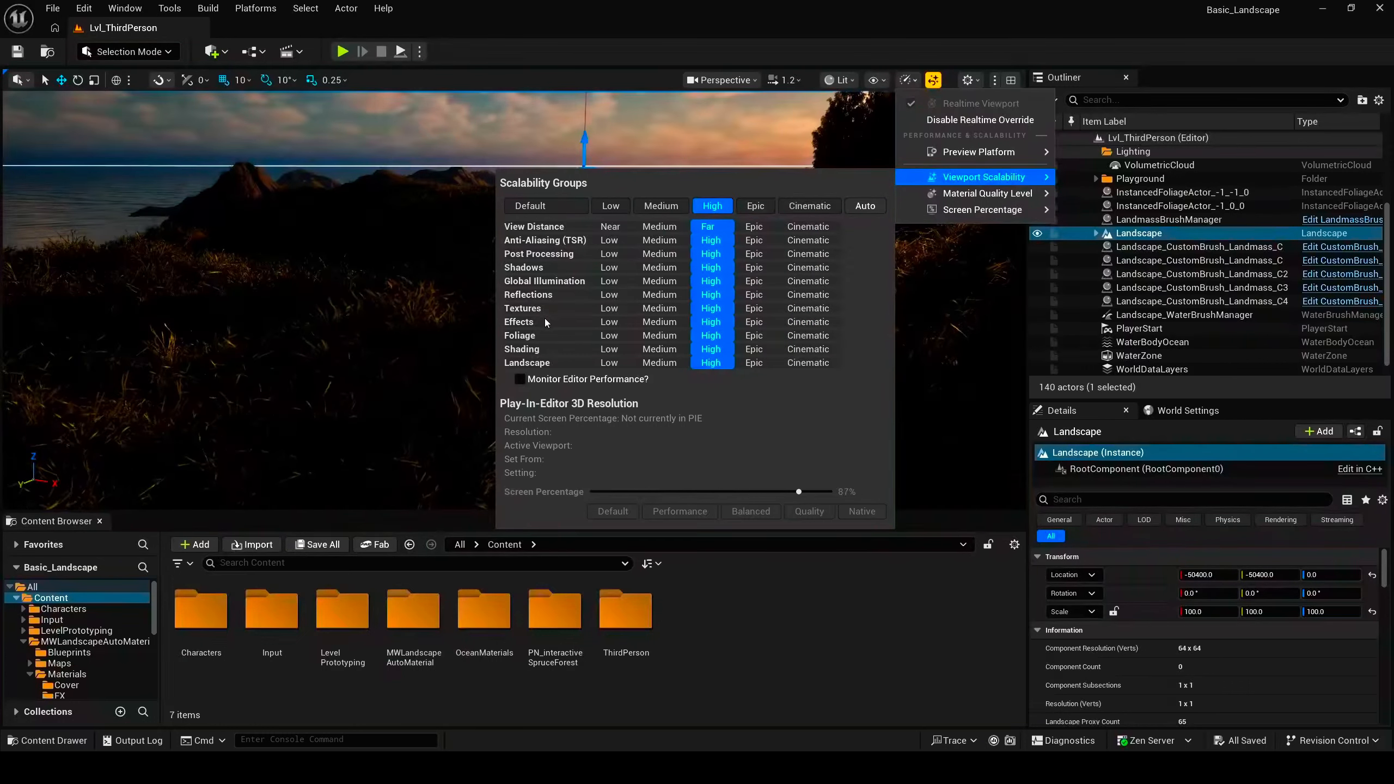
{"action": "left_click", "coordinate": [660, 340]}
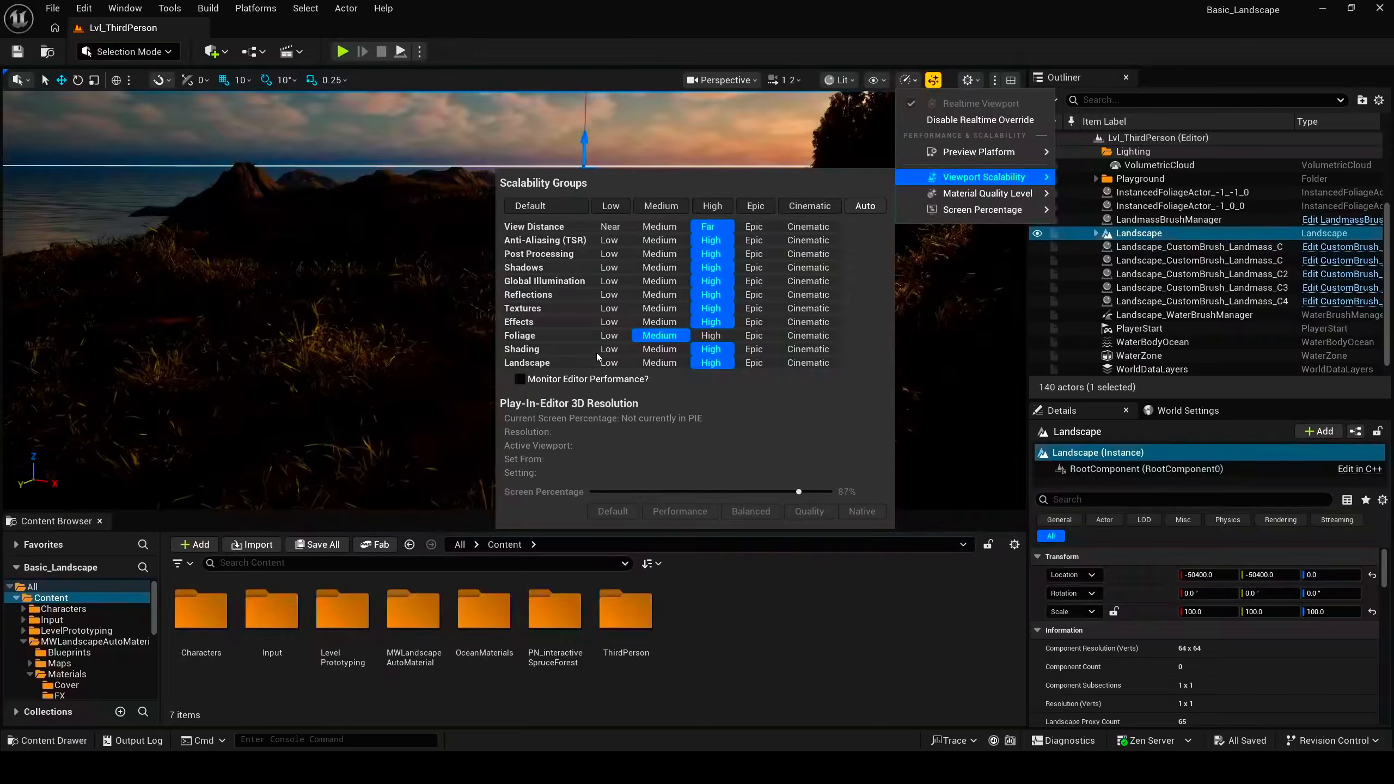
{"action": "left_click", "coordinate": [663, 268]}
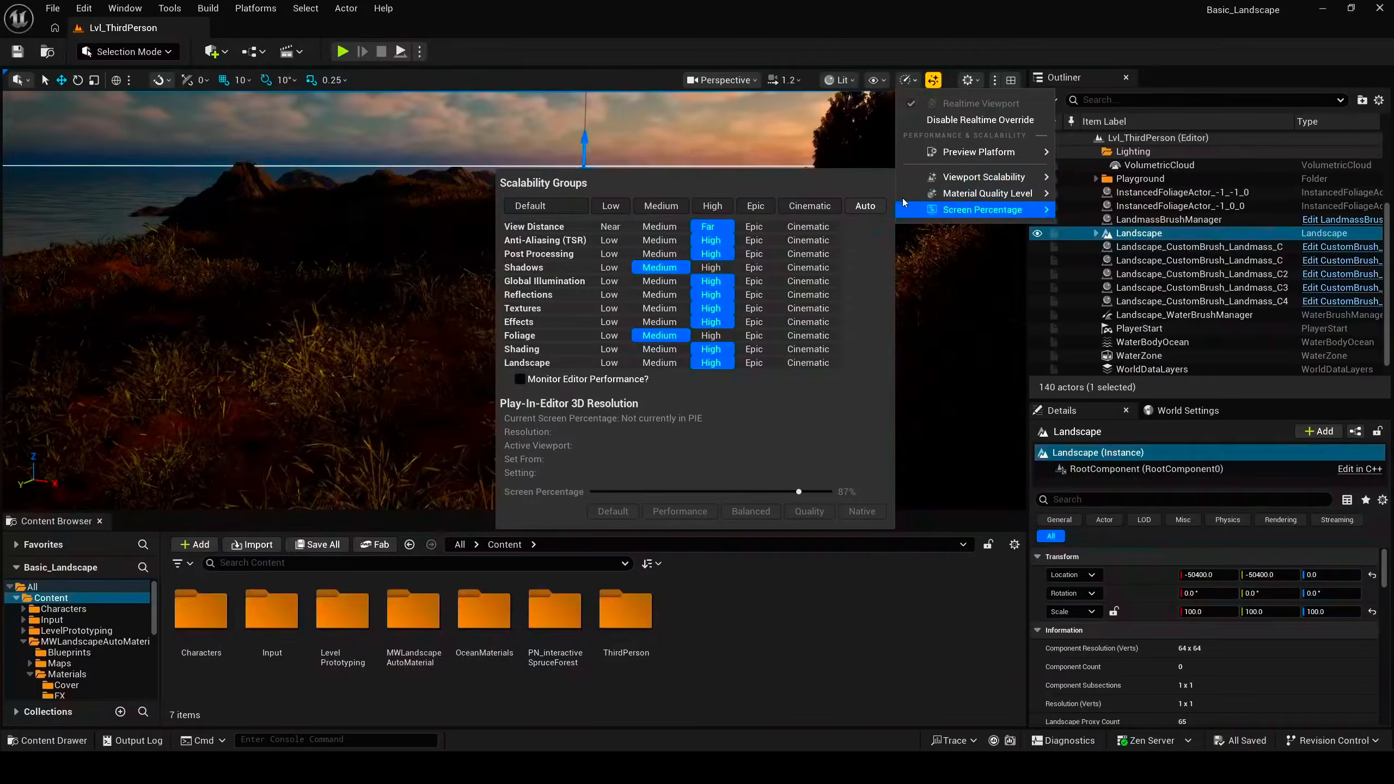
{"action": "left_click", "coordinate": [611, 63]}
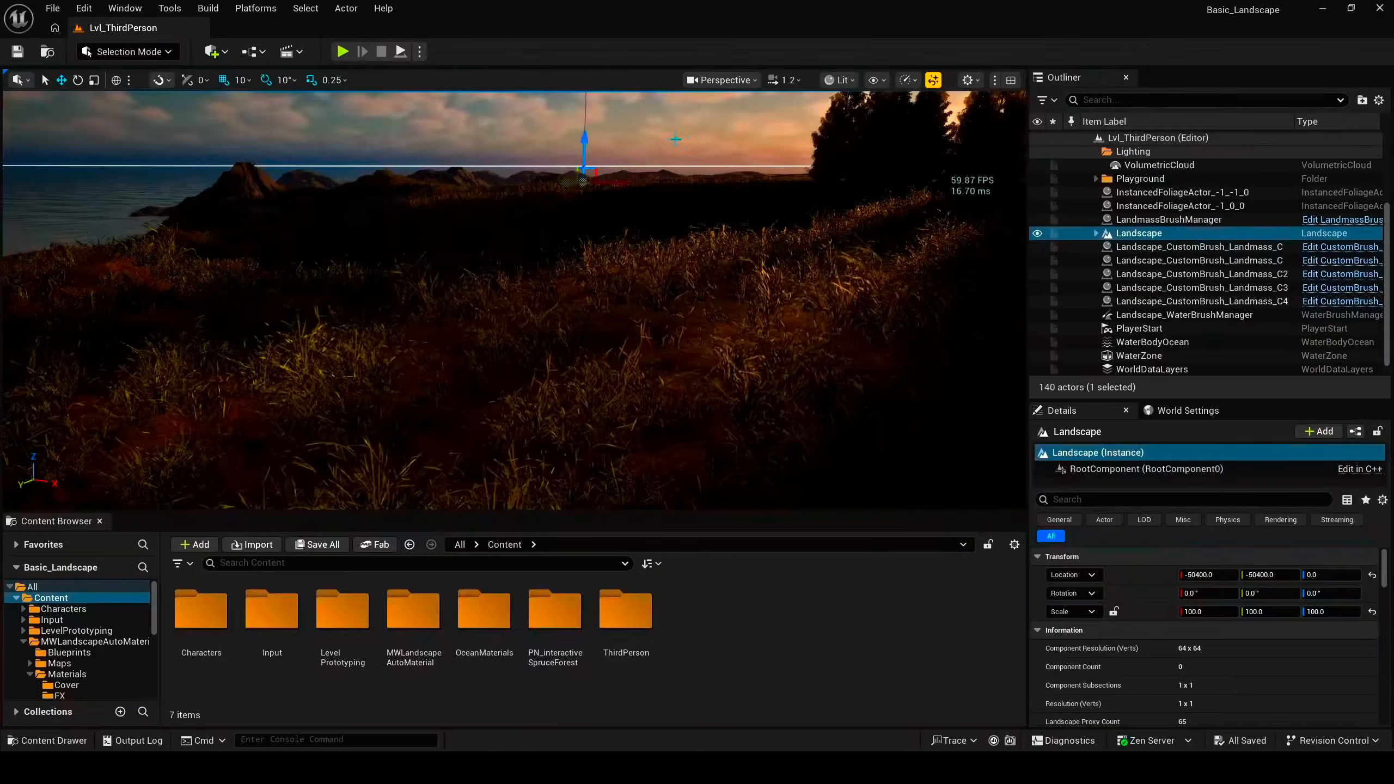
Step: Start a play session, run with the character toward the spruce forest below the rocky mountain, and stop the session
{"action": "key", "text": "alt+p"}
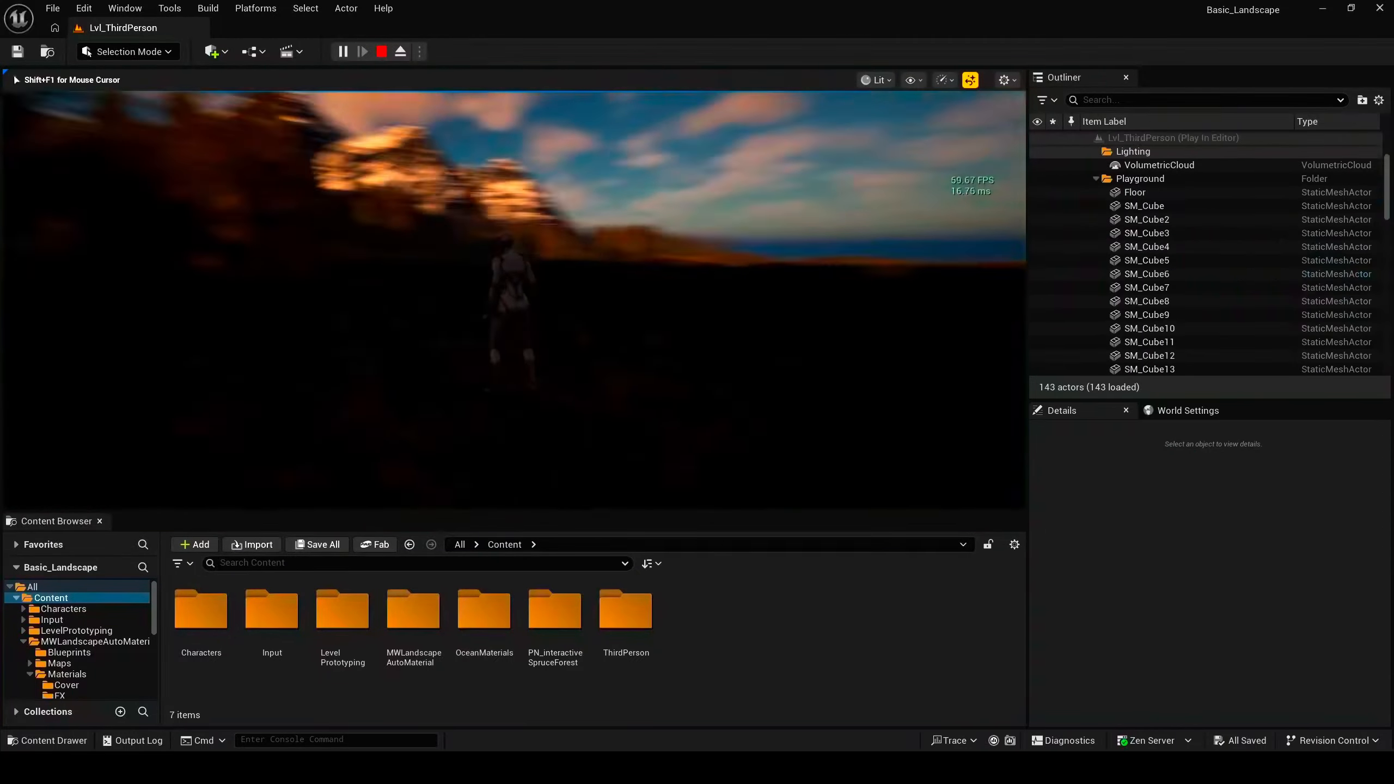
{"action": "key", "text": "w"}
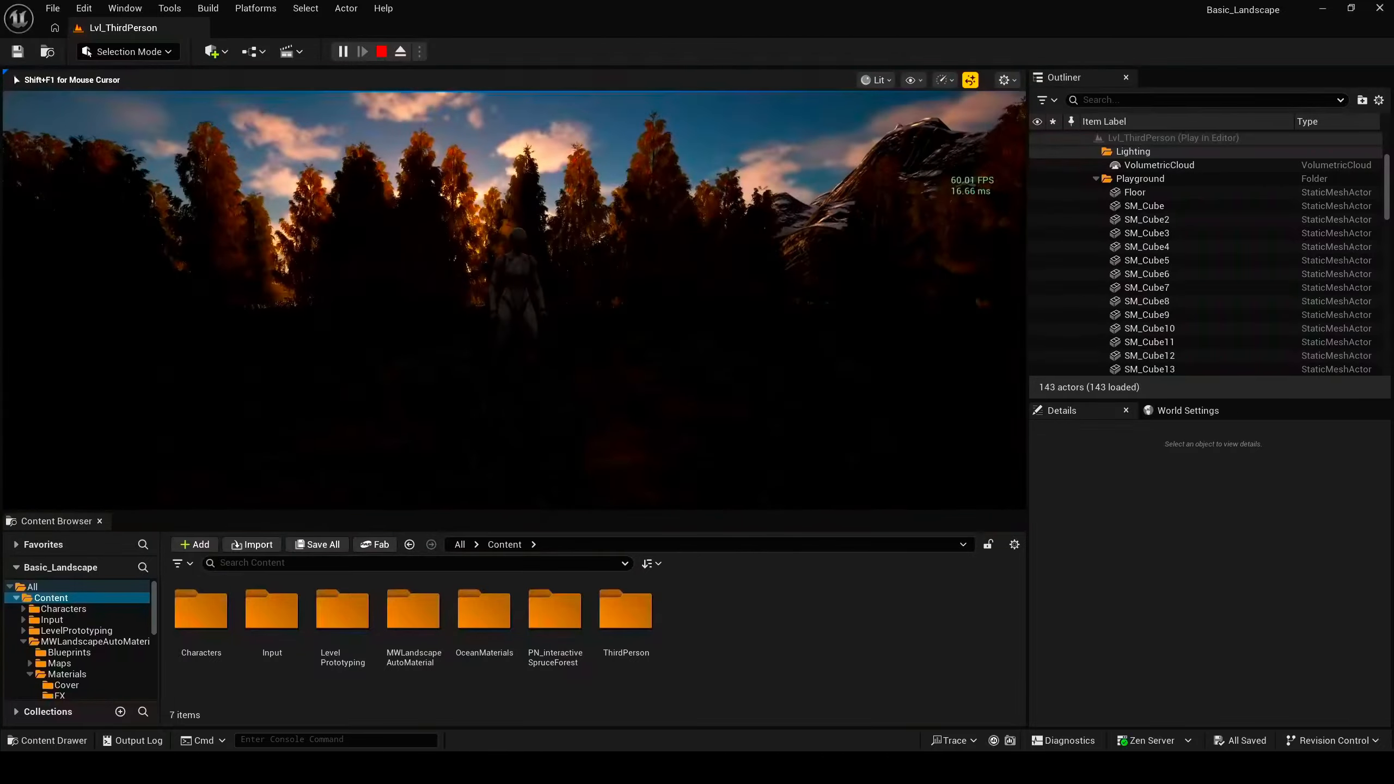
{"action": "key", "text": "Escape"}
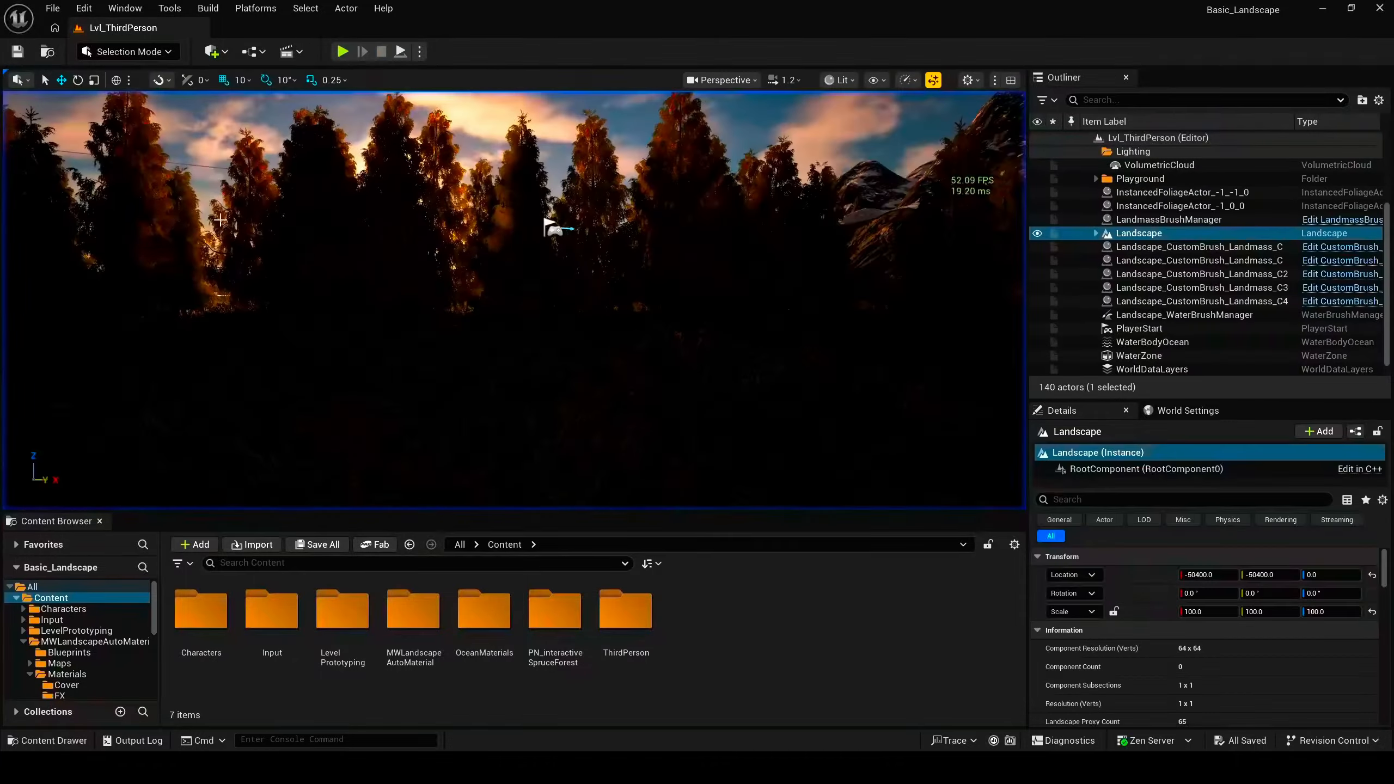
Step: Switch to Task Manager to check the GPU's utilisation, memory and temperature, and close it again
{"action": "key", "text": "ctrl+shift+Escape"}
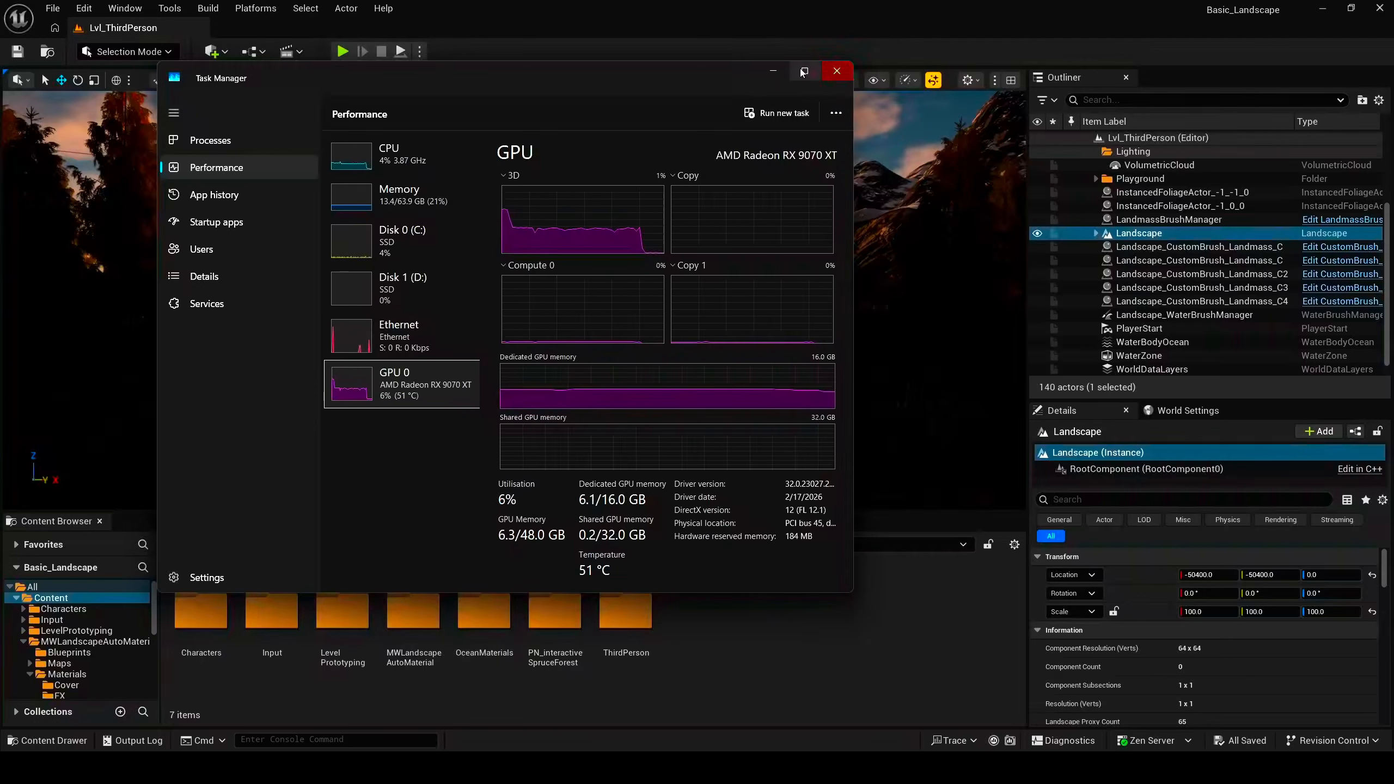
{"action": "left_click", "coordinate": [837, 70]}
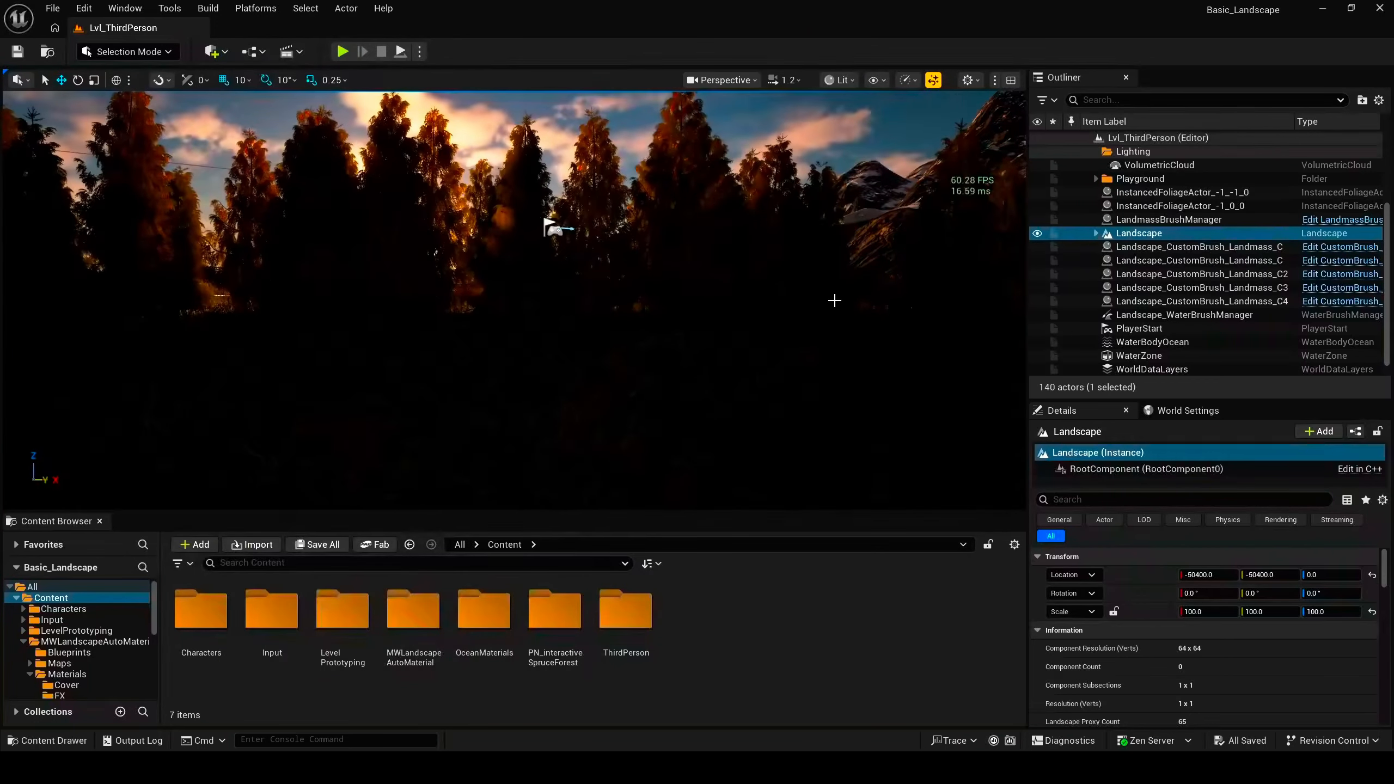